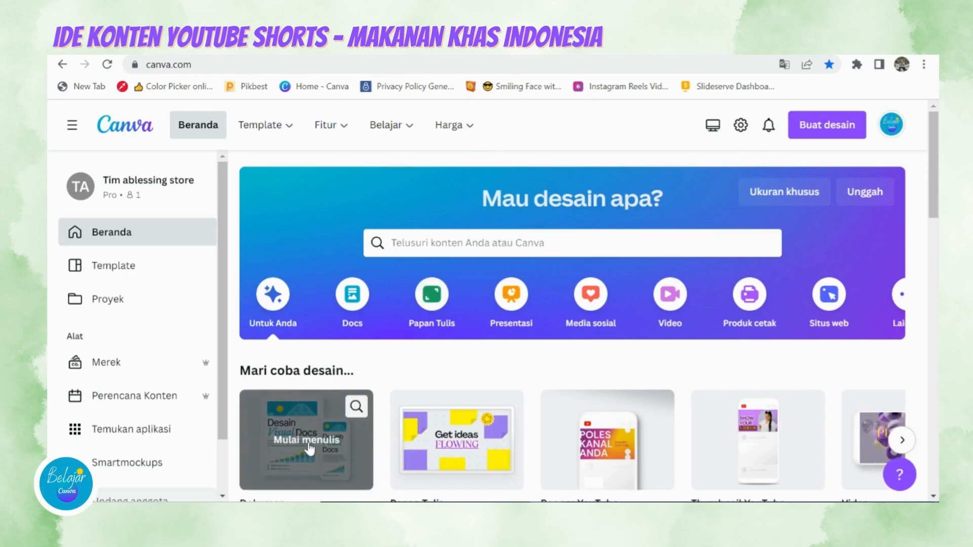
# Step: Create a new Dokumen design and generate its opening text with Pena Ajaib from the prompt "5 makanan khas indonesia"
pyautogui.scroll(-3, 307, 446)
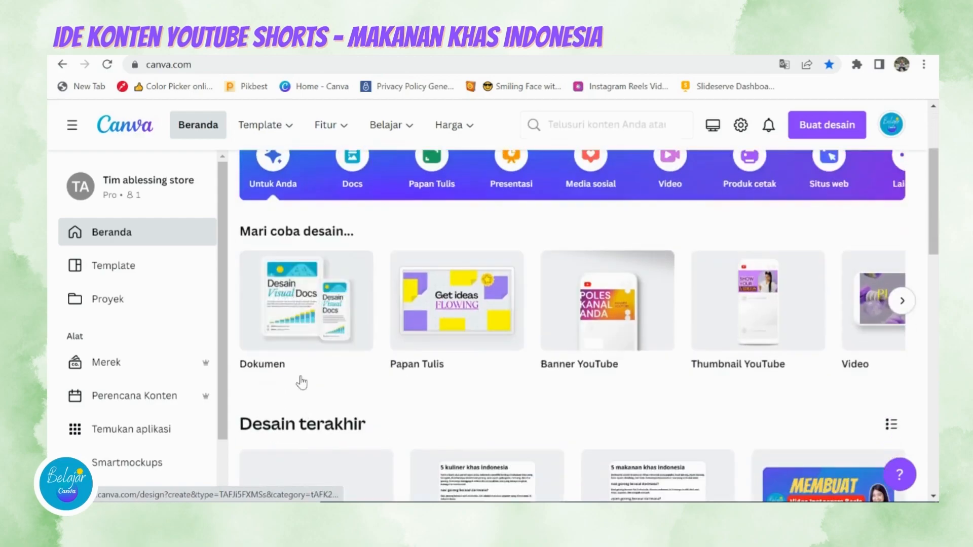
pyautogui.click(312, 321)
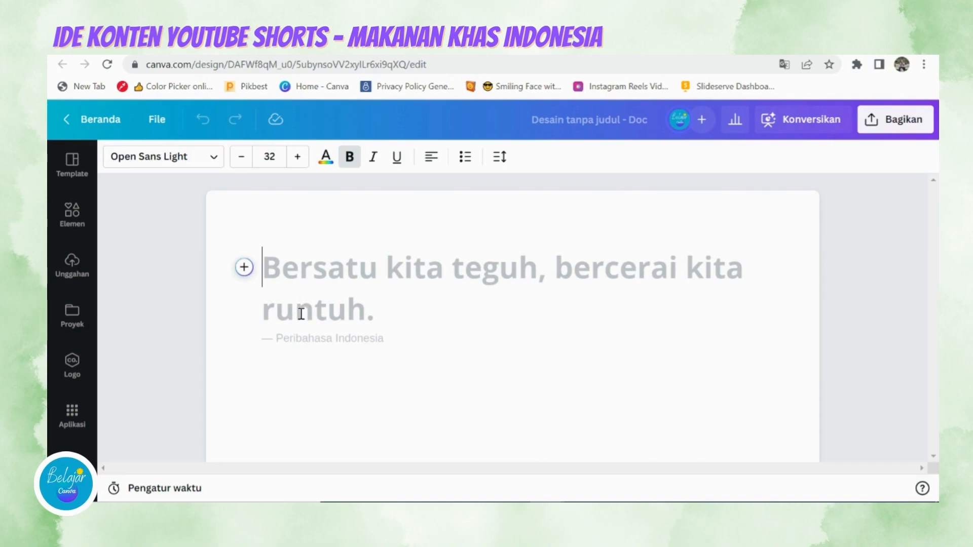
pyautogui.click(244, 269)
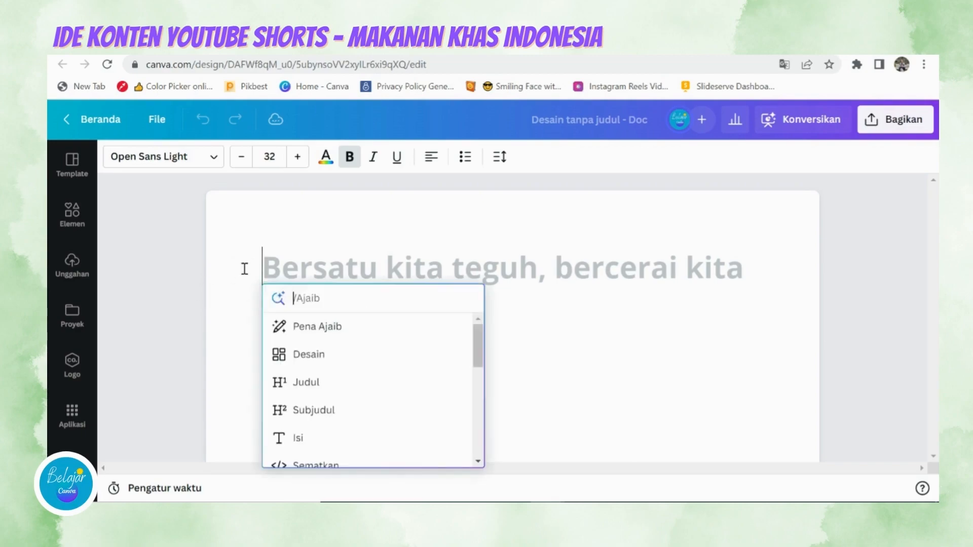
pyautogui.click(311, 330)
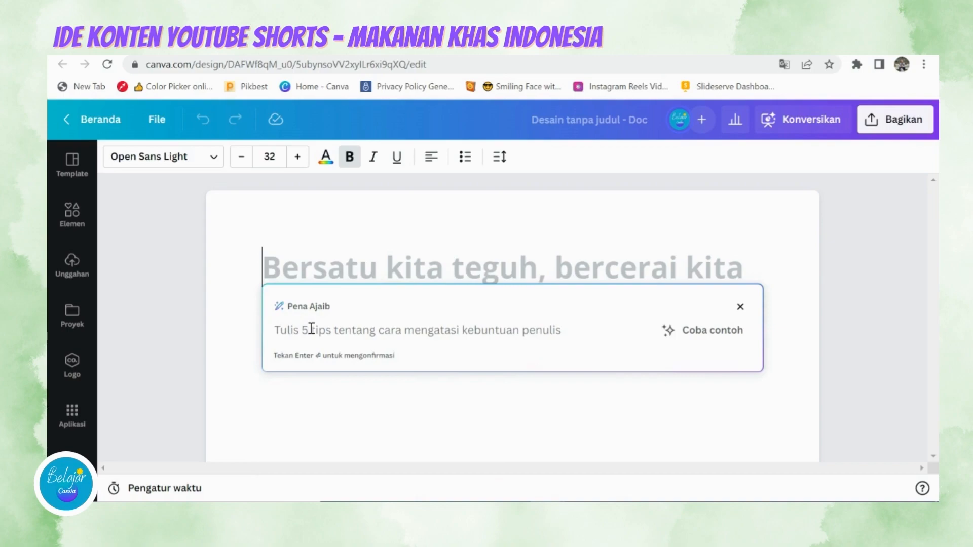
pyautogui.write('5')
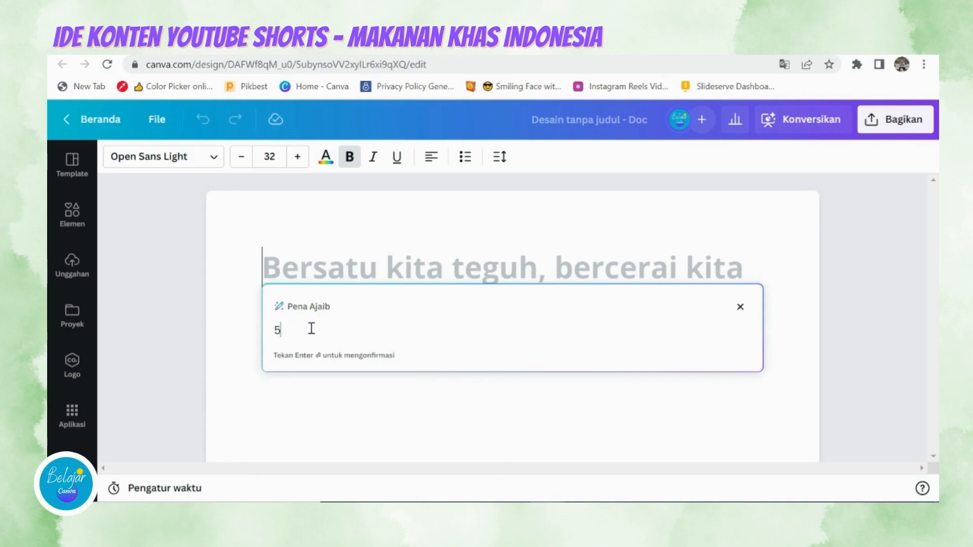
pyautogui.write(' makanan khas indonesia')
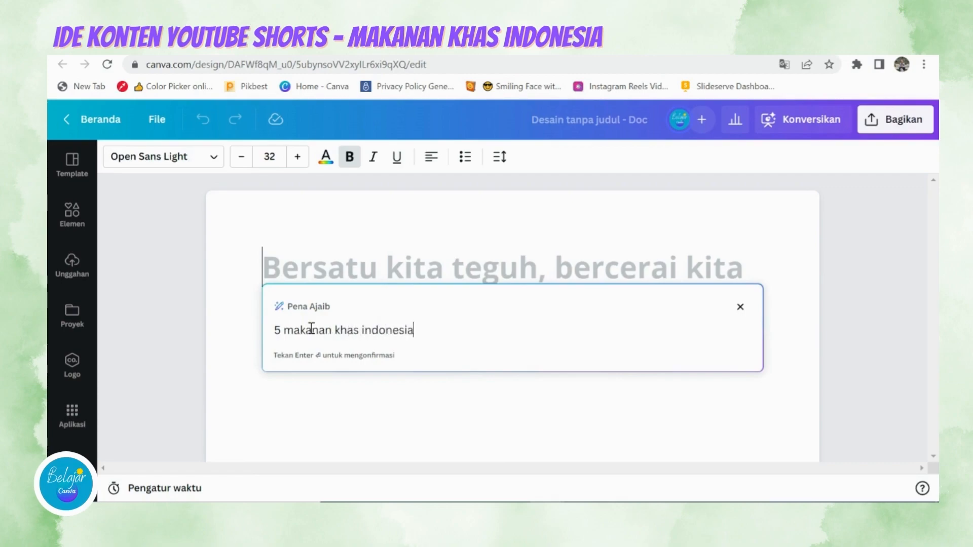
pyautogui.press('Return')
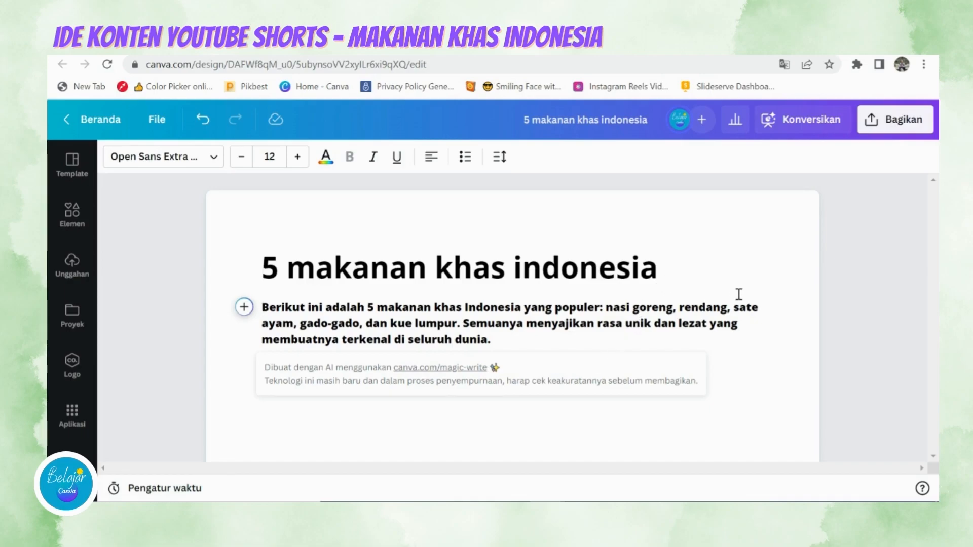
# Step: Generate a section on the origin of fried rice with Pena Ajaib using the prompt "asal nasi goreng"
pyautogui.click(244, 308)
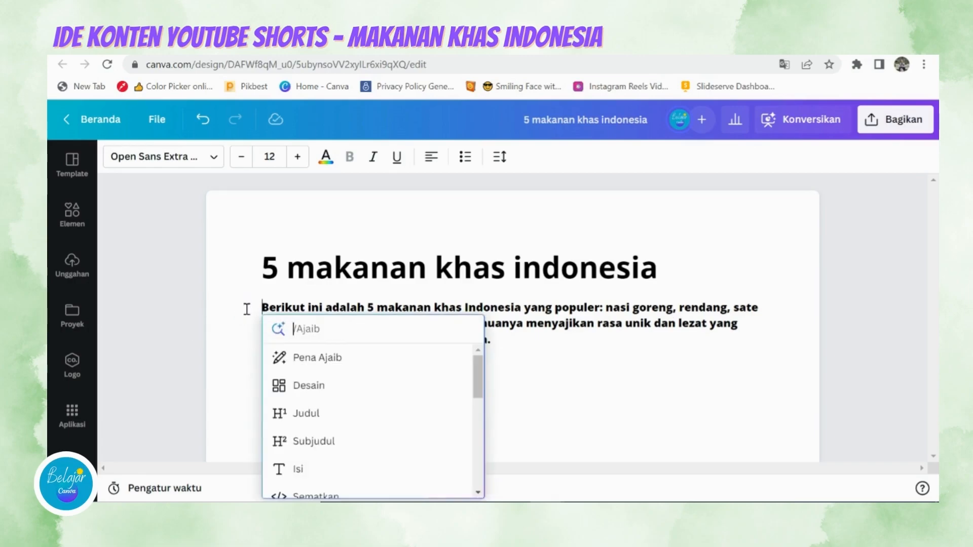
pyautogui.click(315, 360)
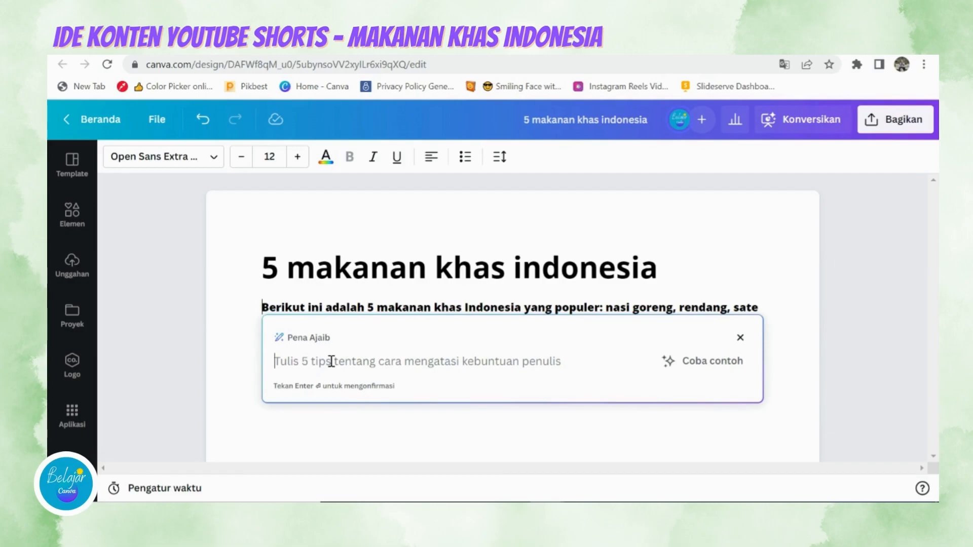
pyautogui.write('asal nasi go')
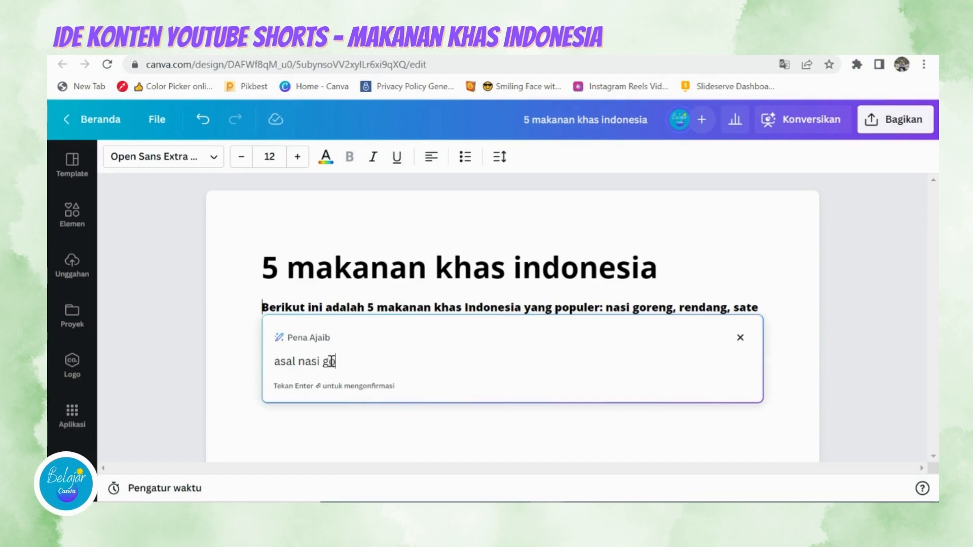
pyautogui.write('reng')
pyautogui.press('Return')
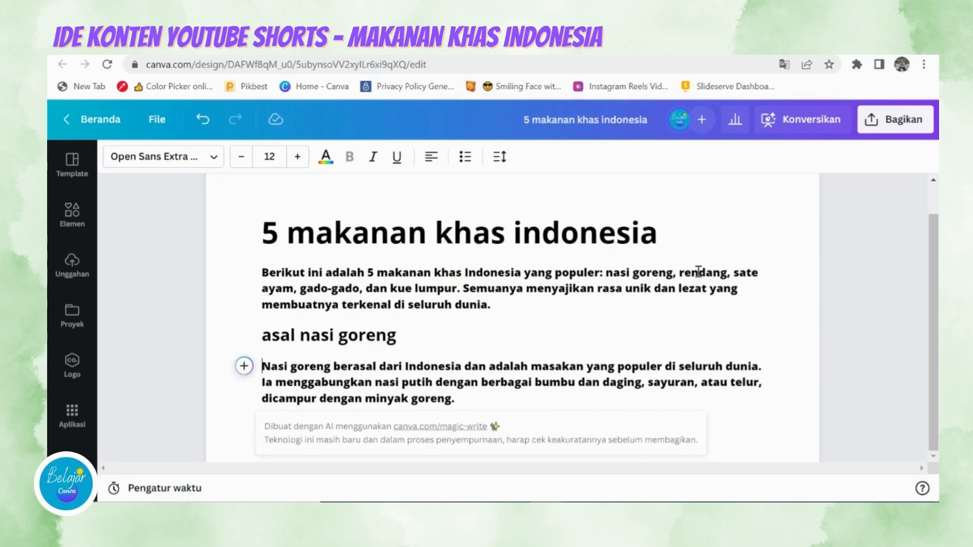
# Step: Add a Pena Ajaib section about where rendang comes from, using the prompt "asal rendang"
pyautogui.click(244, 367)
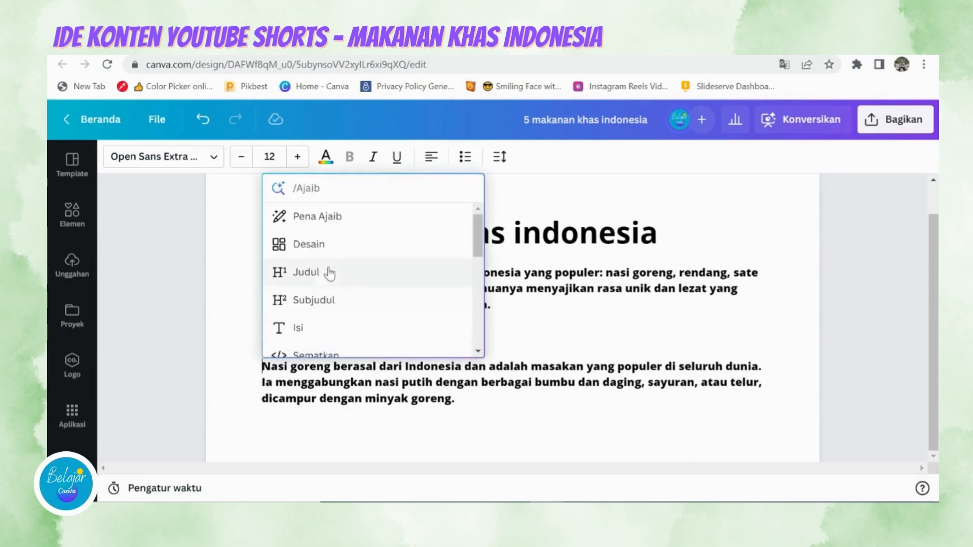
pyautogui.click(328, 219)
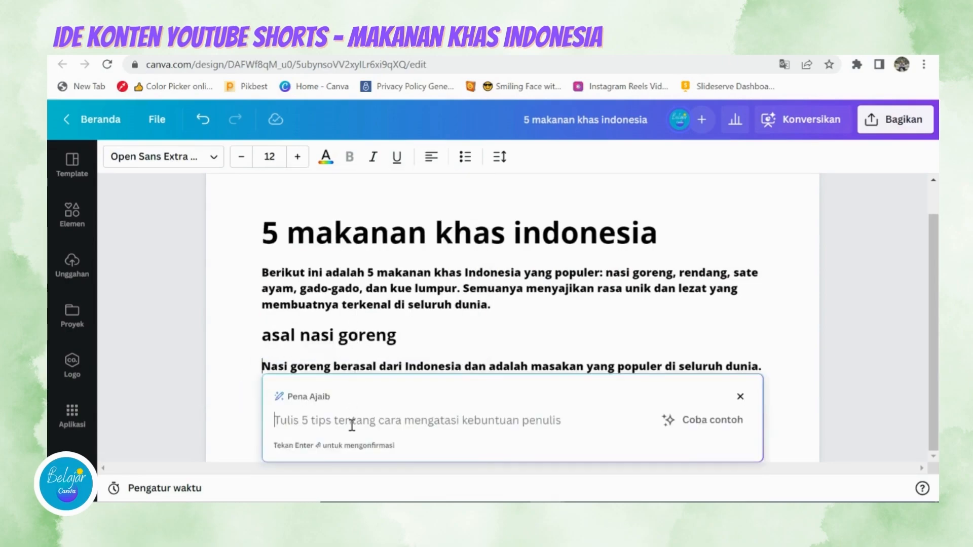
pyautogui.write('asal')
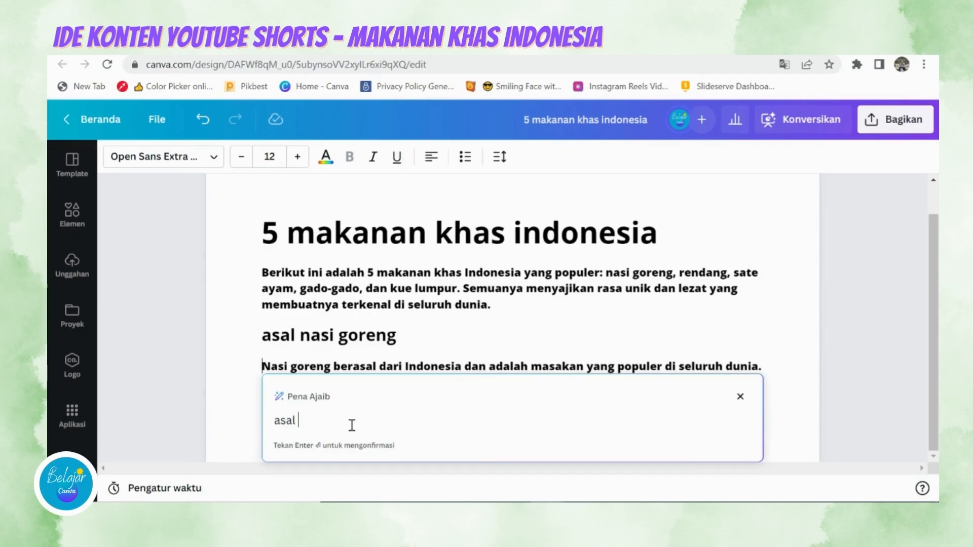
pyautogui.write(' rendang')
pyautogui.press('Return')
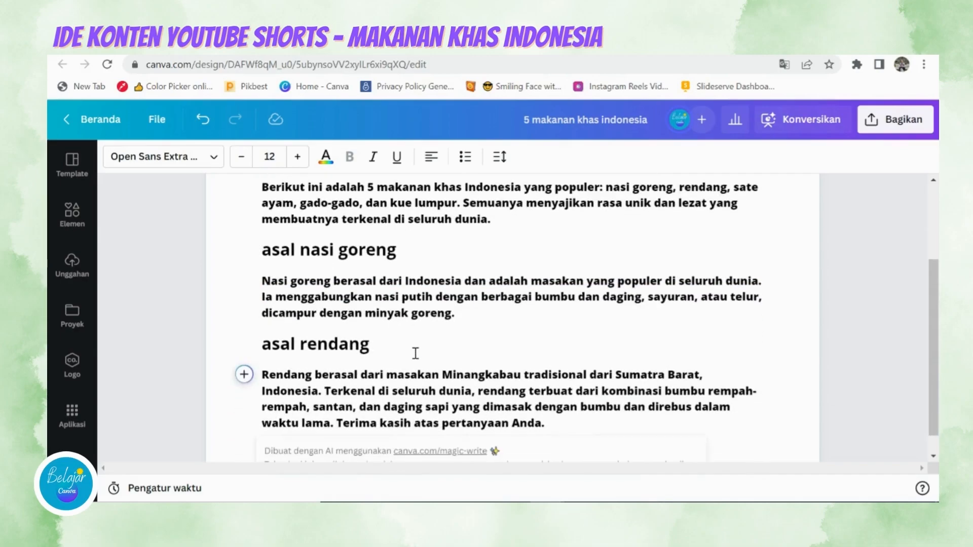
pyautogui.scroll(2, 640, 376)
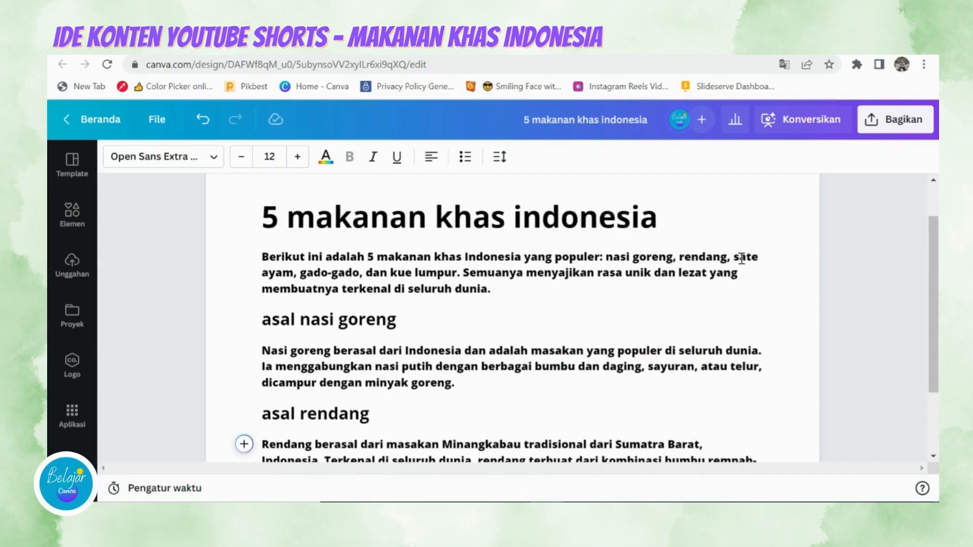
pyautogui.scroll(-3, 312, 304)
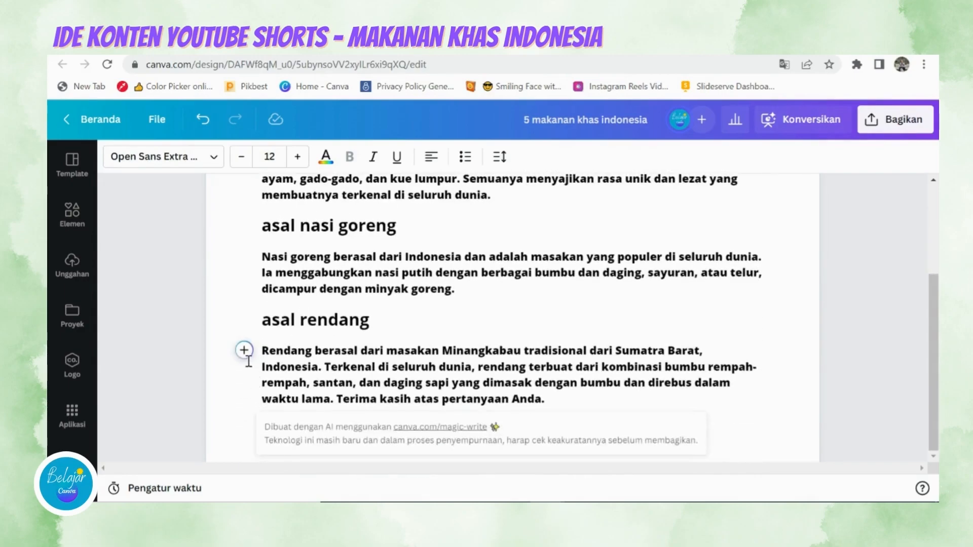
pyautogui.click(243, 350)
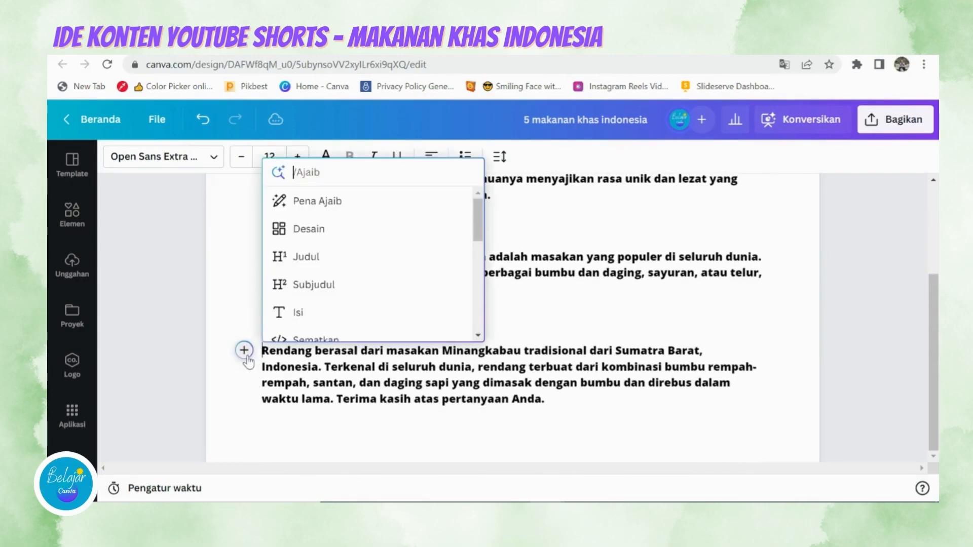
pyautogui.click(303, 202)
pyautogui.write('asal ')
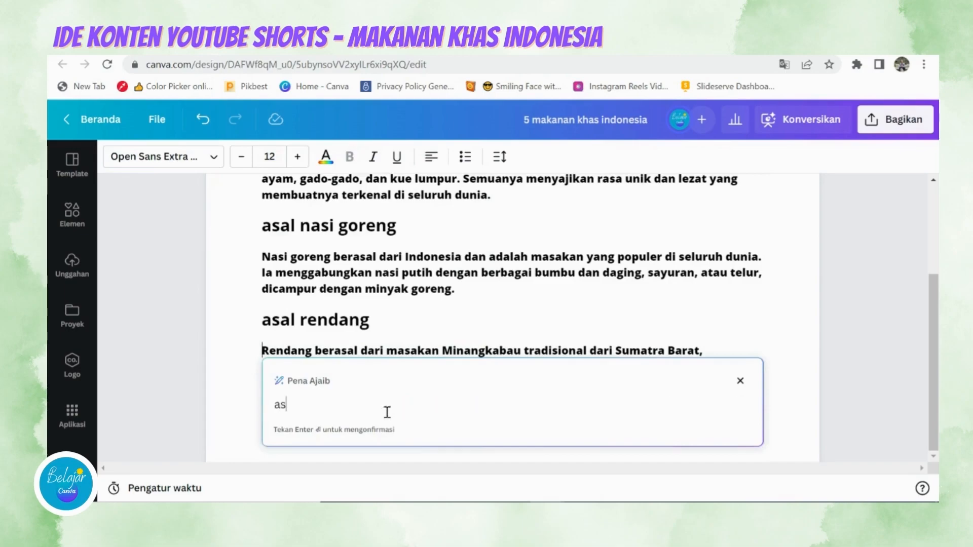
pyautogui.write('s')
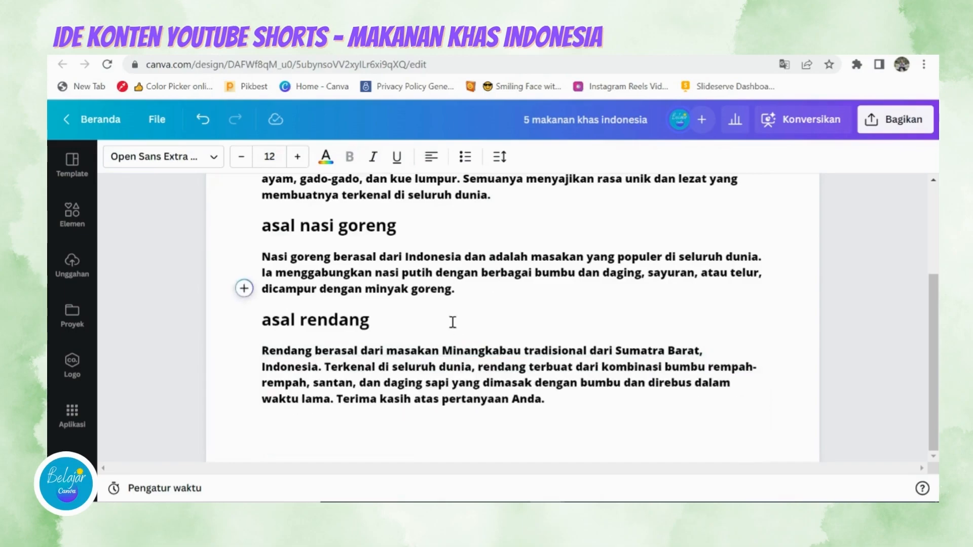
# Step: Generate a section on the origin of chicken satay with Pena Ajaib from the prompt "asal sate ayam"
pyautogui.click(262, 351)
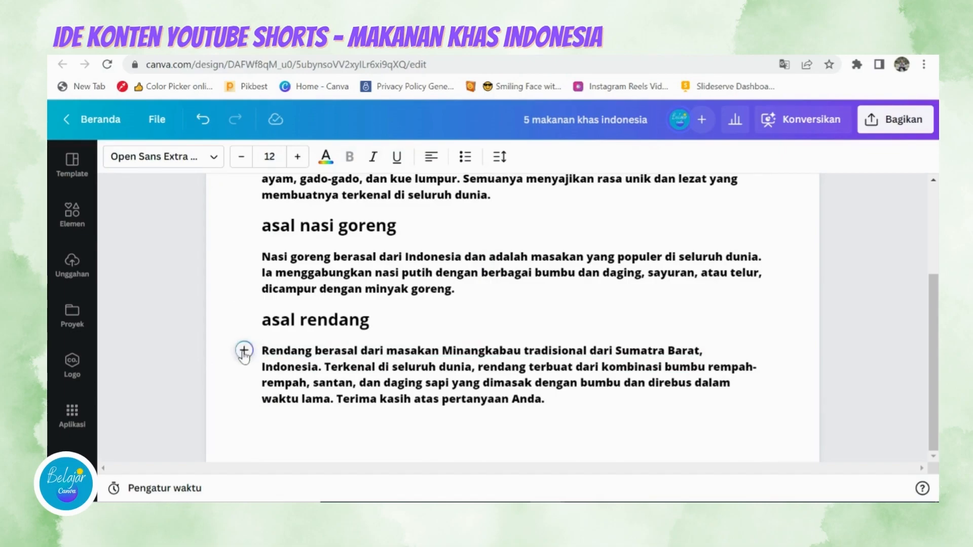
pyautogui.click(244, 350)
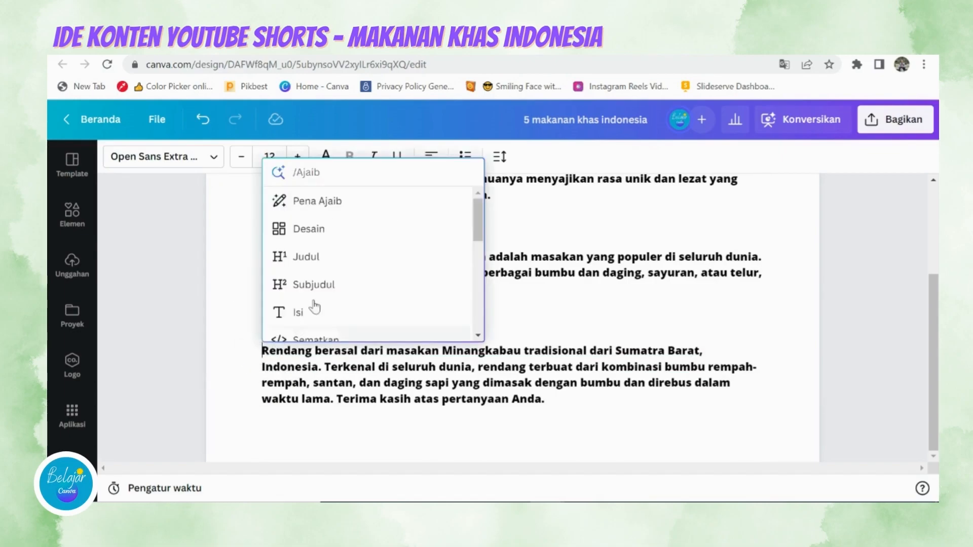
pyautogui.click(335, 200)
pyautogui.write('asal sat')
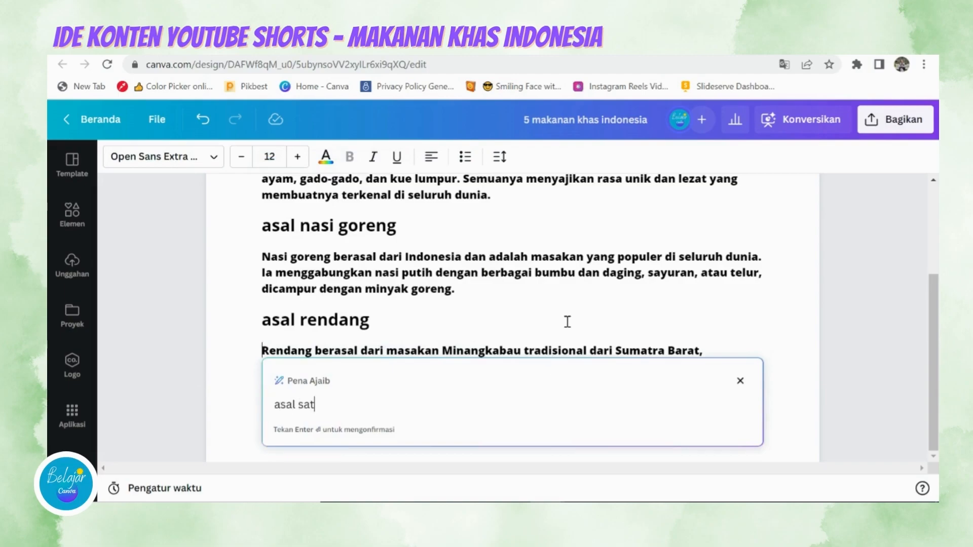
pyautogui.write('e ayam')
pyautogui.press('Return')
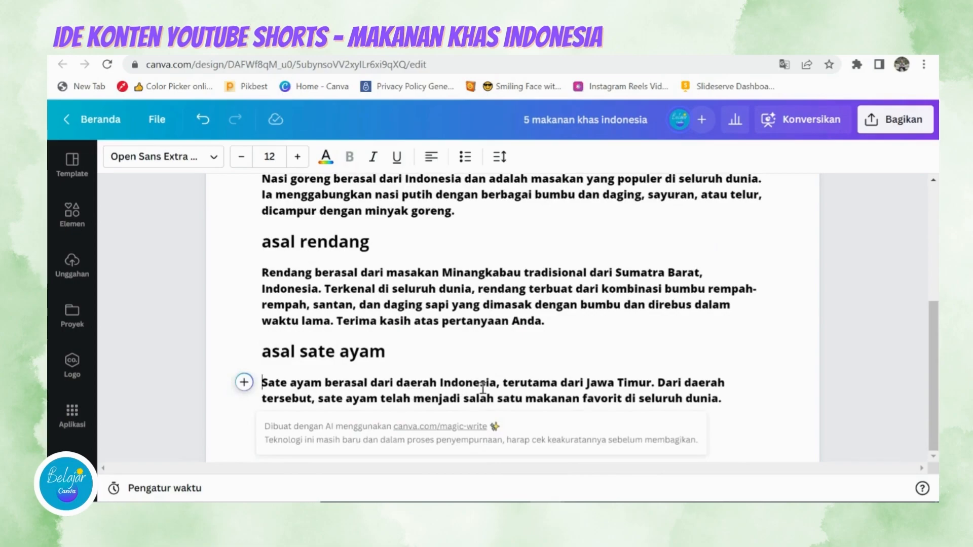
# Step: Submit the prompt "asal gado-gado" to Pena Ajaib at the sate ayam paragraph to generate the gado-gado section
pyautogui.scroll(5, 641, 391)
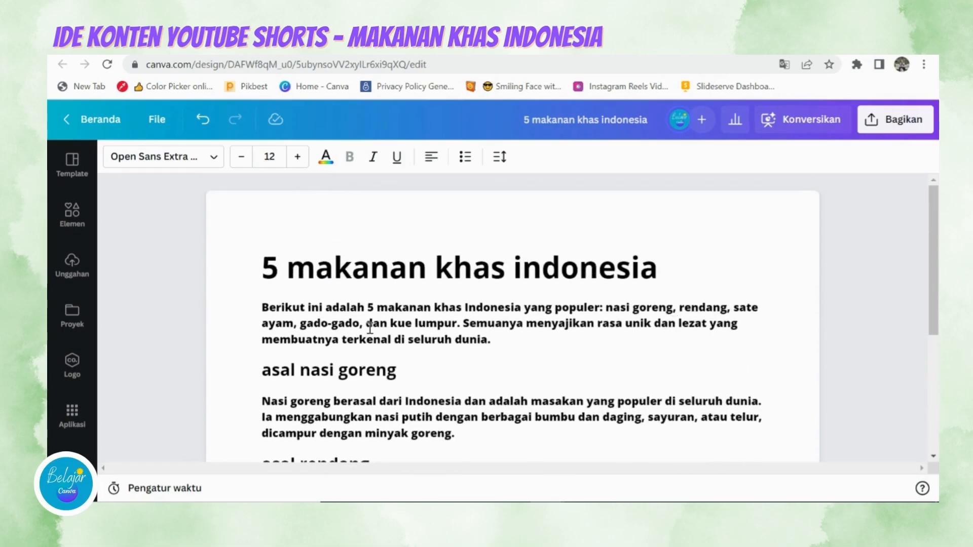
pyautogui.scroll(-4, 343, 327)
pyautogui.scroll(-1, 343, 327)
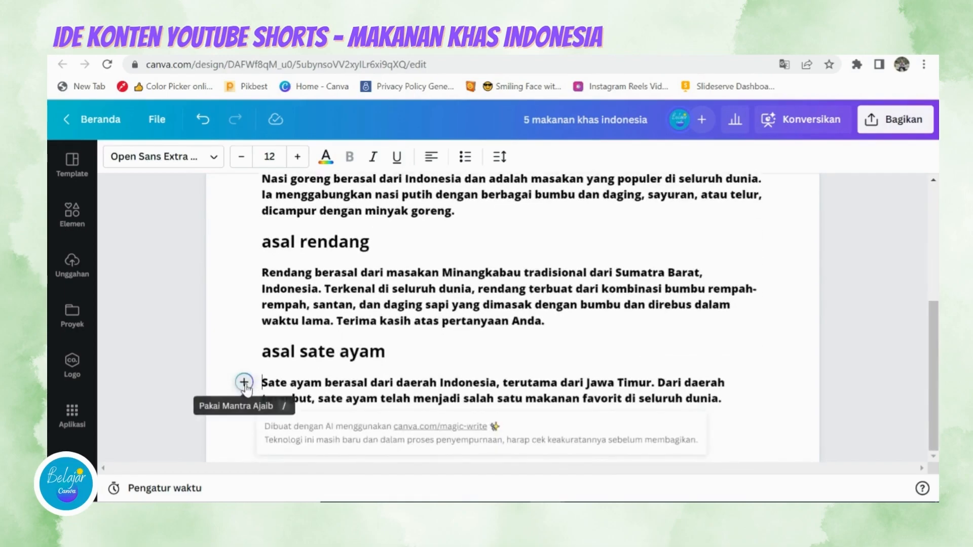
pyautogui.click(244, 384)
pyautogui.click(306, 232)
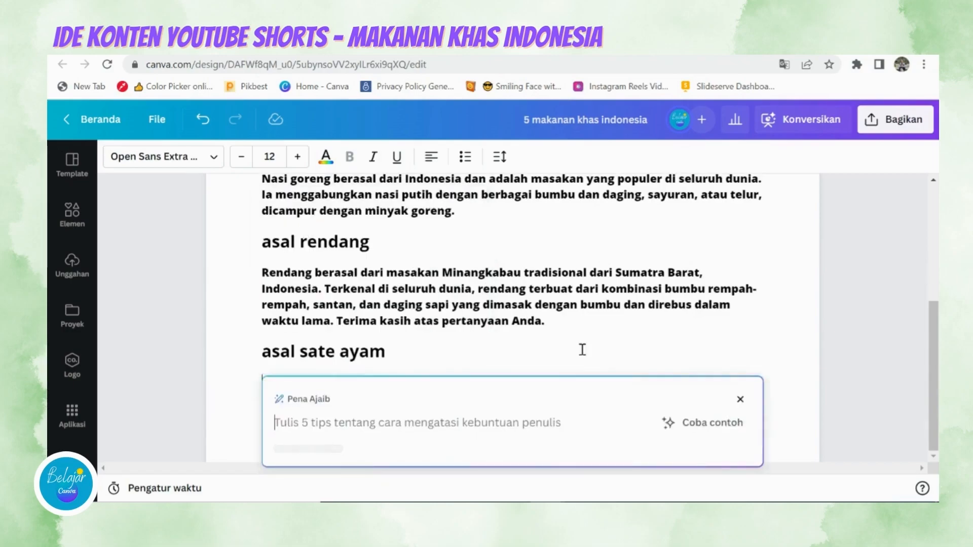
pyautogui.write('asal')
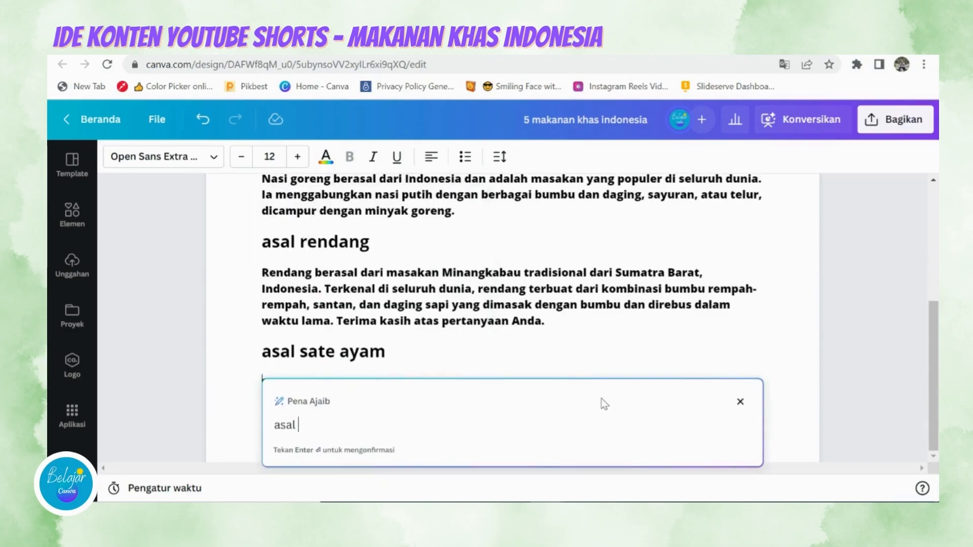
pyautogui.write(' gado-gado')
pyautogui.press('Return')
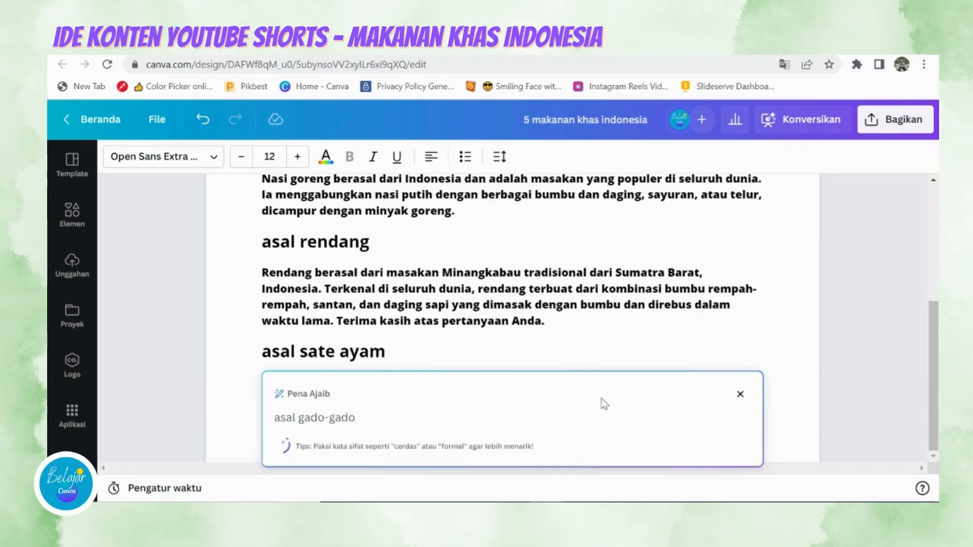
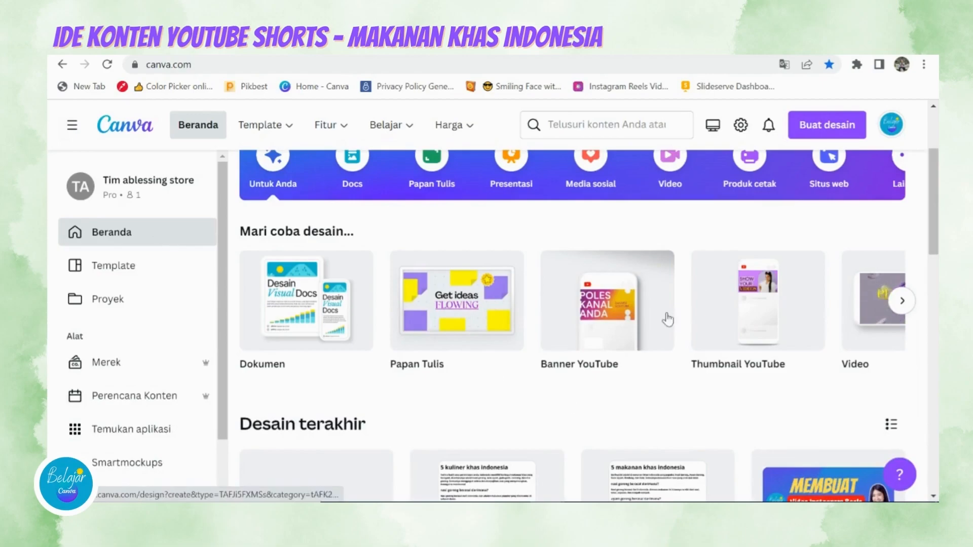
# Step: Create a blank YouTube Shorts design from the Canva home page
pyautogui.click(818, 129)
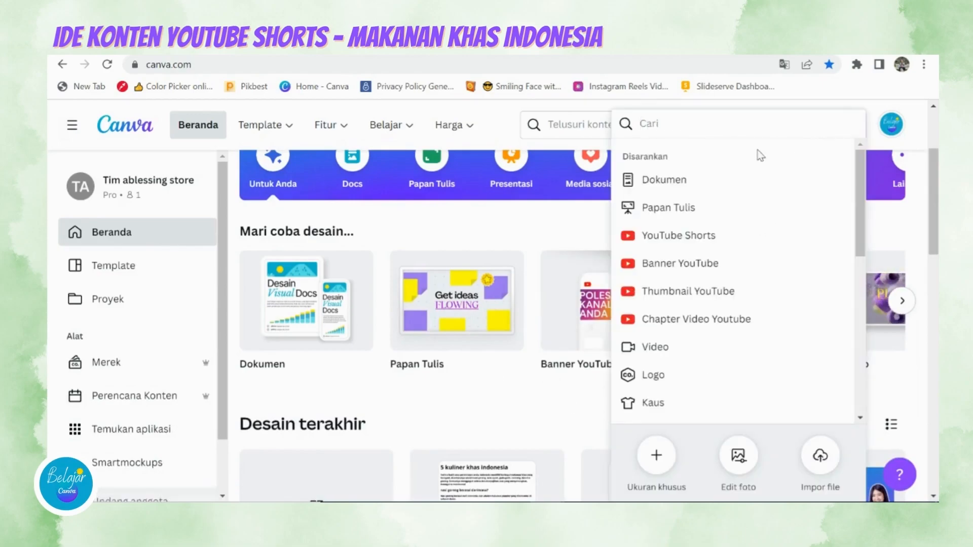
pyautogui.click(671, 244)
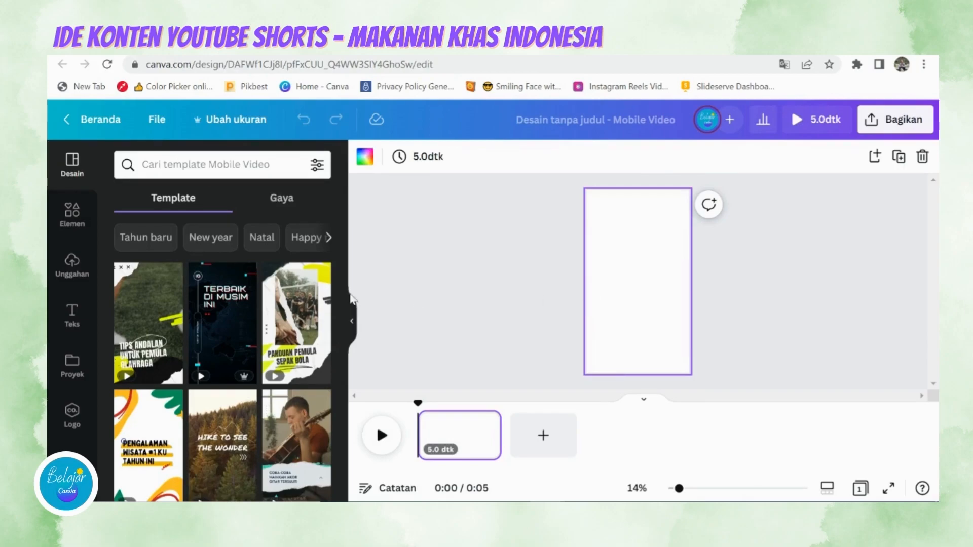
# Step: Search the graphic elements for "latar hijau" and add the soft green-and-white watercolour background to the page
pyautogui.click(73, 213)
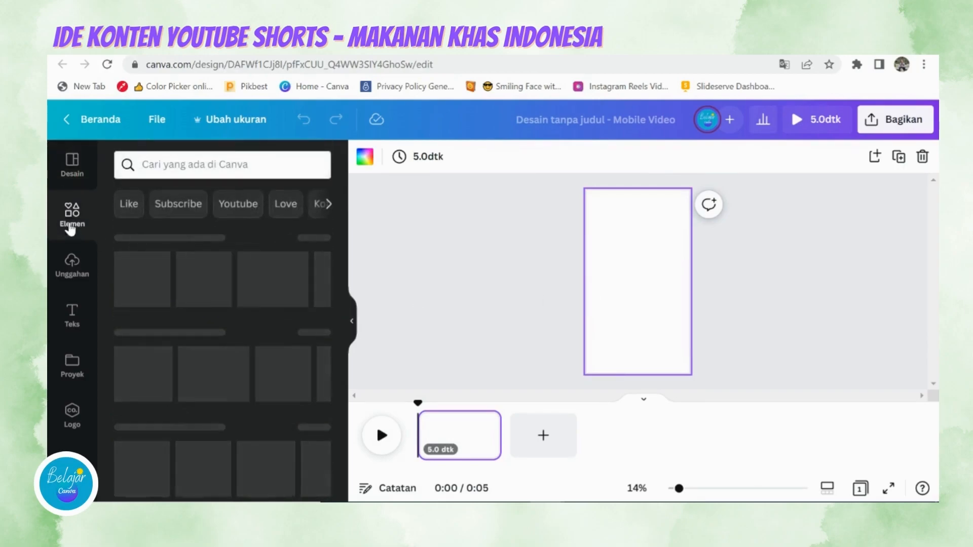
pyautogui.click(259, 163)
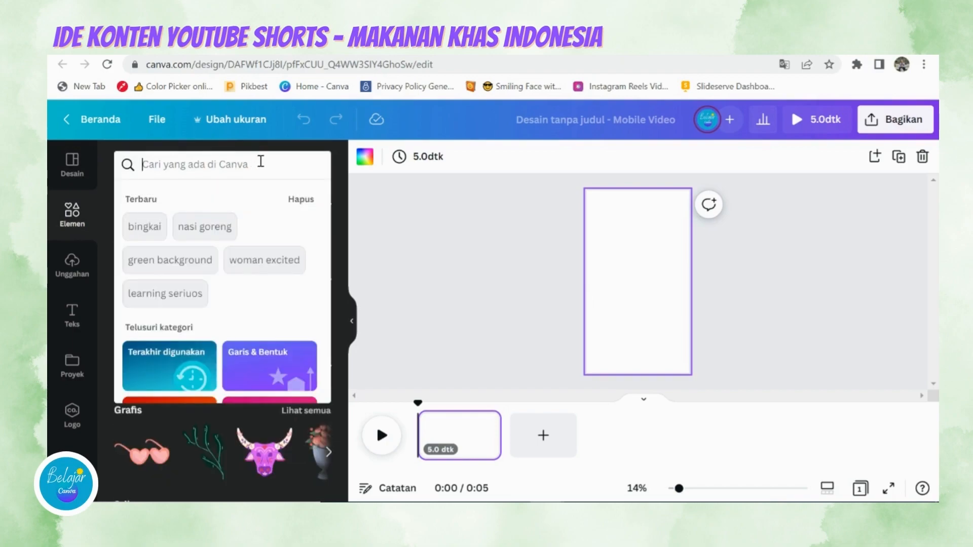
pyautogui.write('latar hijau')
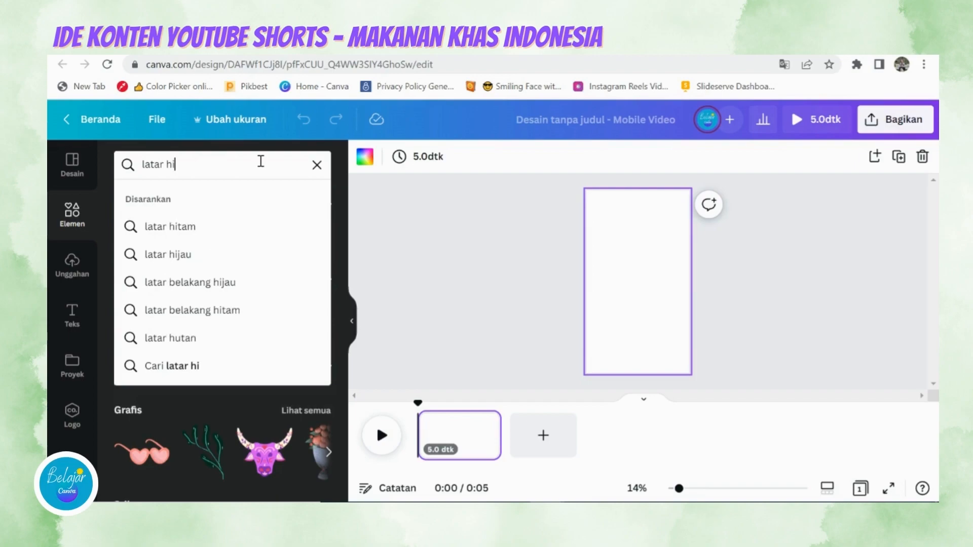
pyautogui.press('Return')
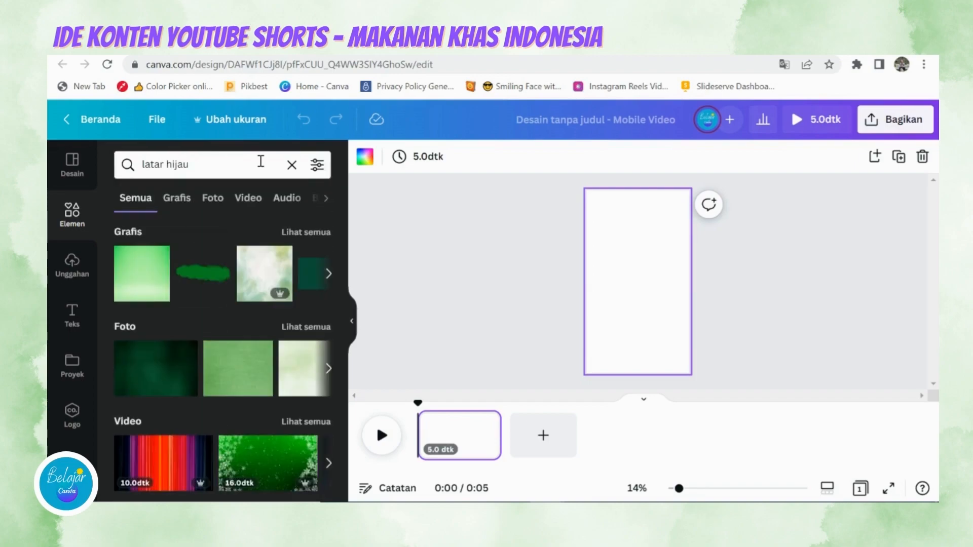
pyautogui.click(288, 236)
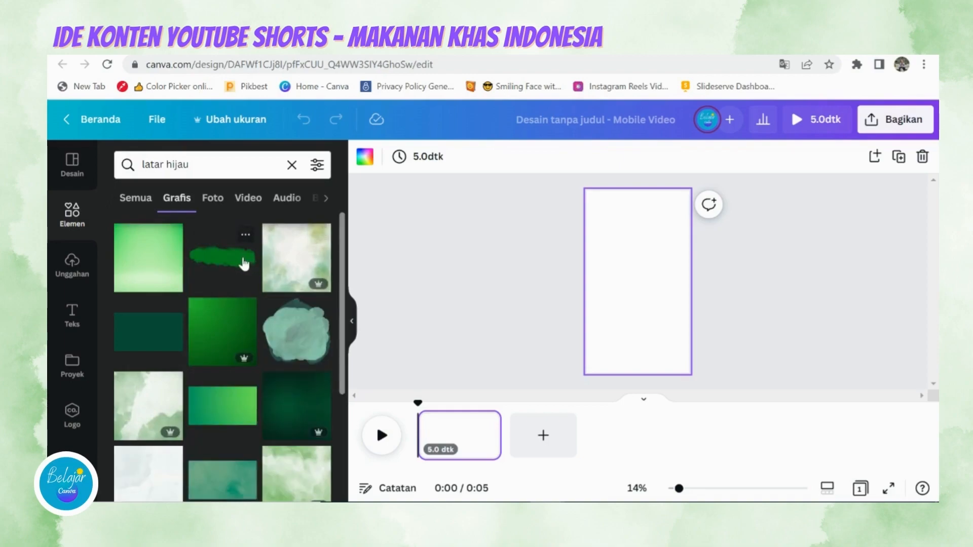
pyautogui.scroll(-3, 244, 264)
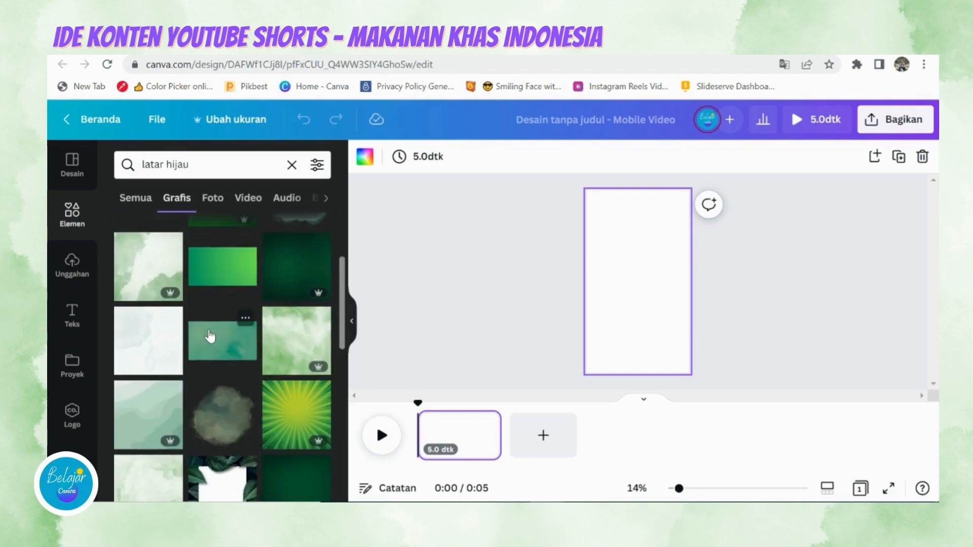
pyautogui.scroll(-5, 211, 336)
pyautogui.scroll(-10, 183, 354)
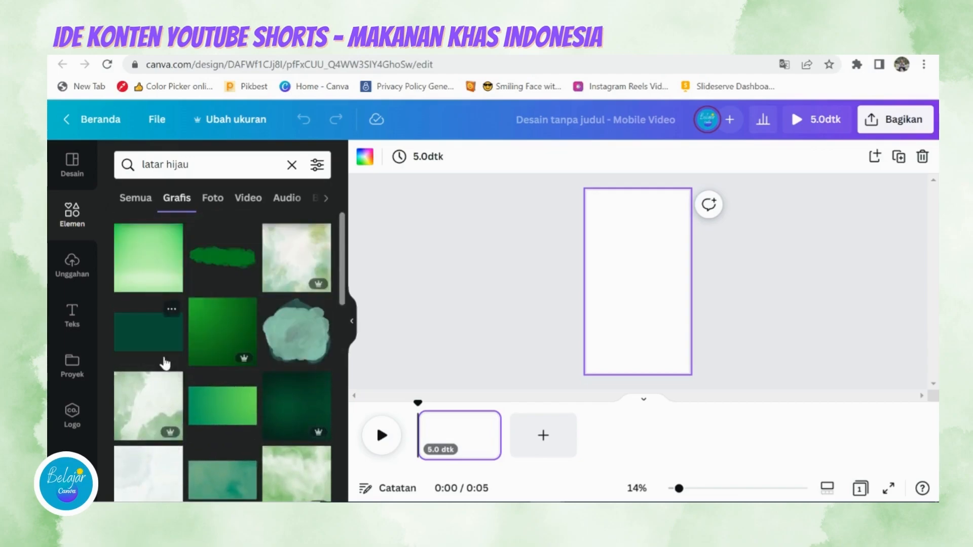
pyautogui.click(297, 261)
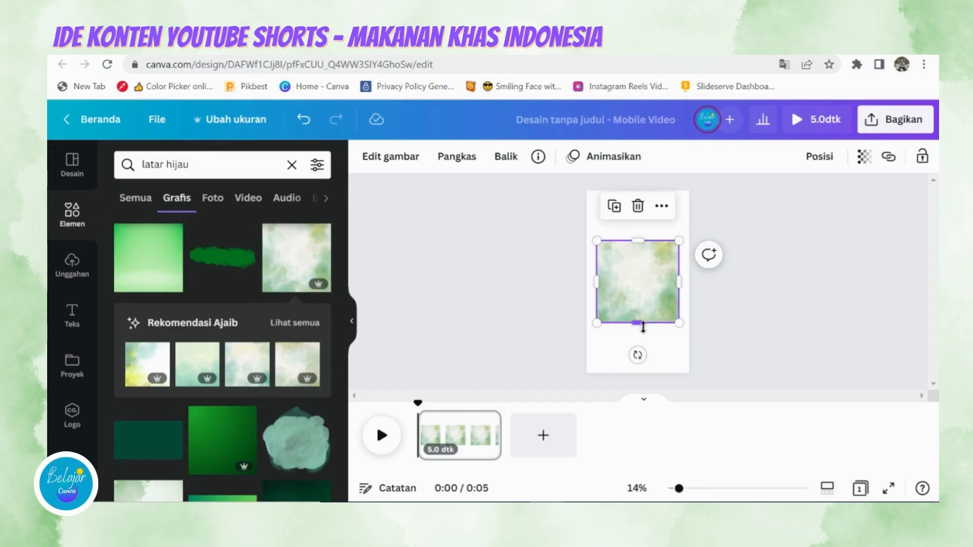
# Step: Stretch the watercolour background vertically and horizontally until it covers the whole vertical page
pyautogui.moveTo(643, 323); pyautogui.dragTo(640, 391)
pyautogui.moveTo(638, 239); pyautogui.dragTo(641, 181)
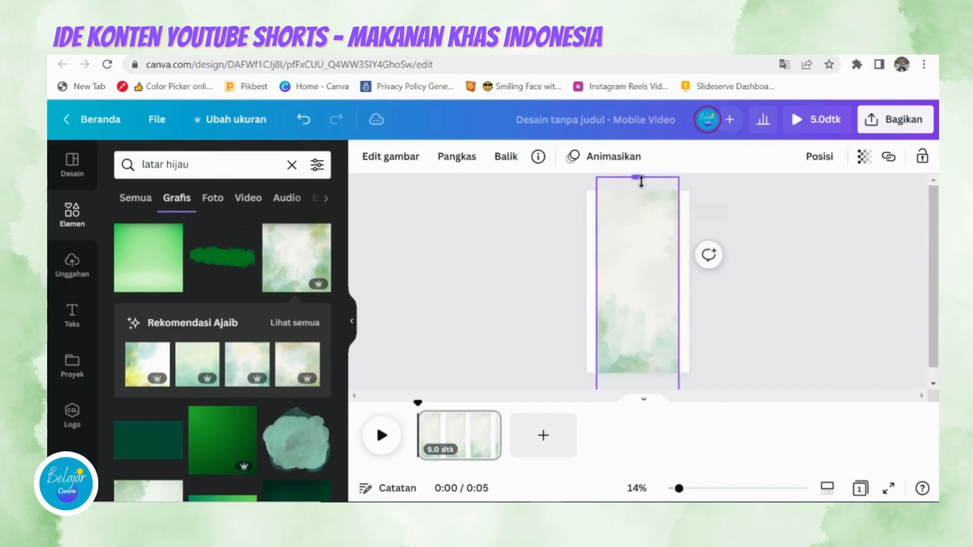
pyautogui.moveTo(679, 285); pyautogui.dragTo(709, 284)
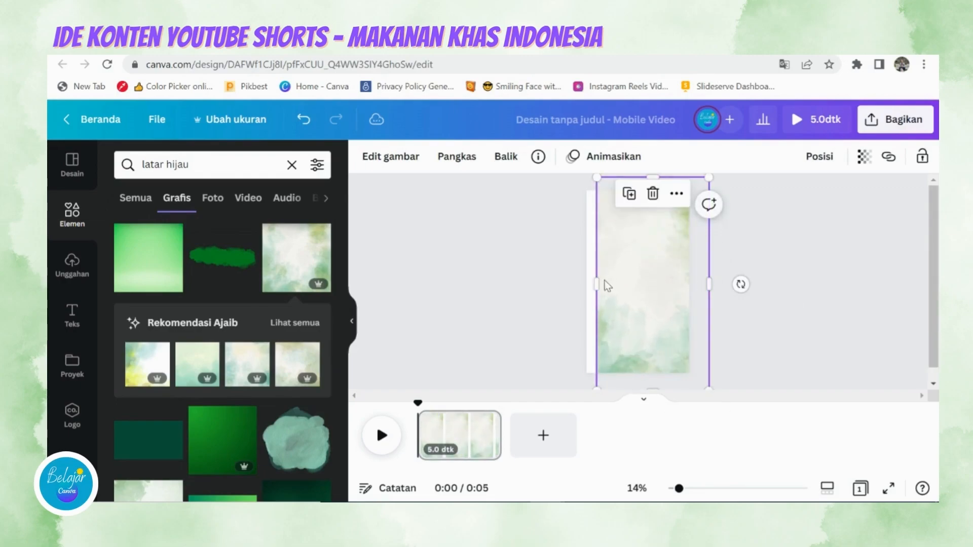
pyautogui.click(793, 301)
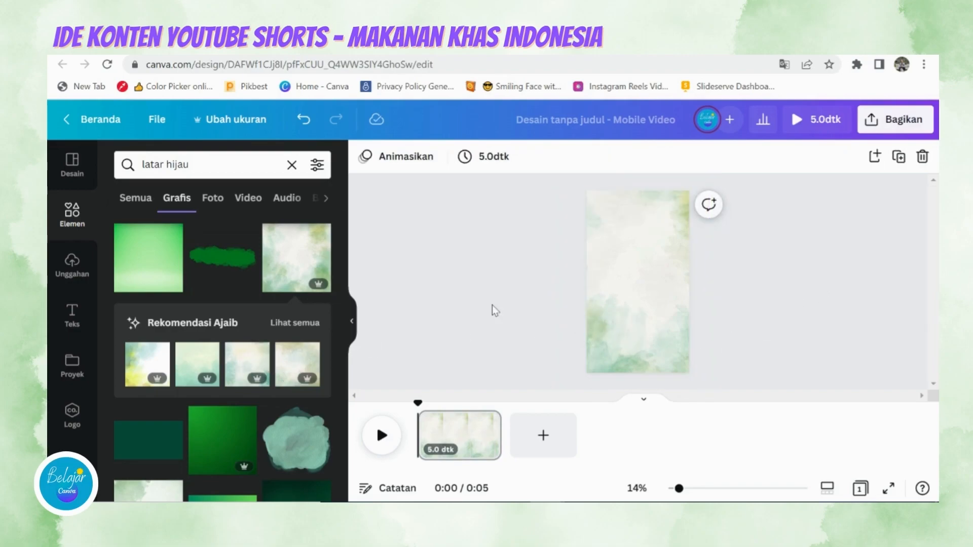
# Step: Add a heading reading "5" and place it slightly above and left of the page centre
pyautogui.click(71, 315)
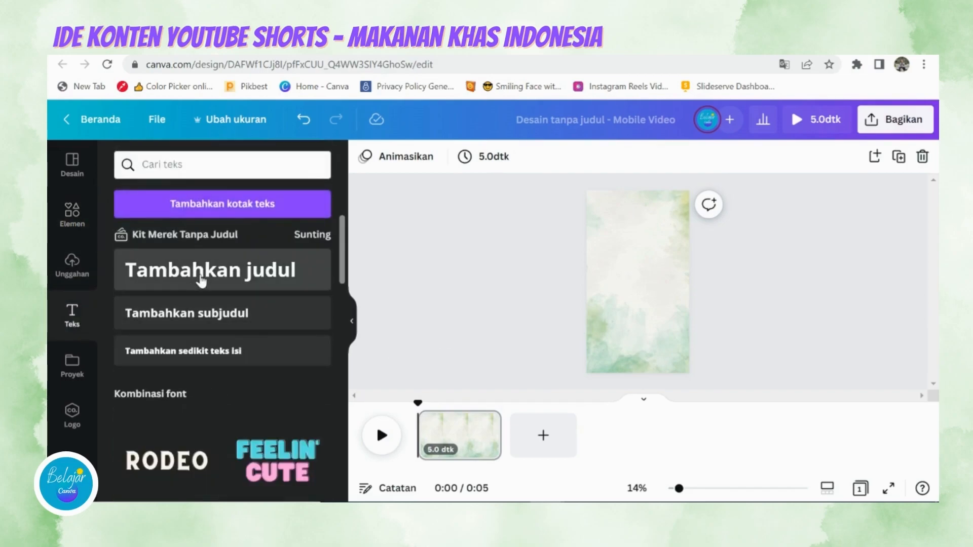
pyautogui.click(201, 281)
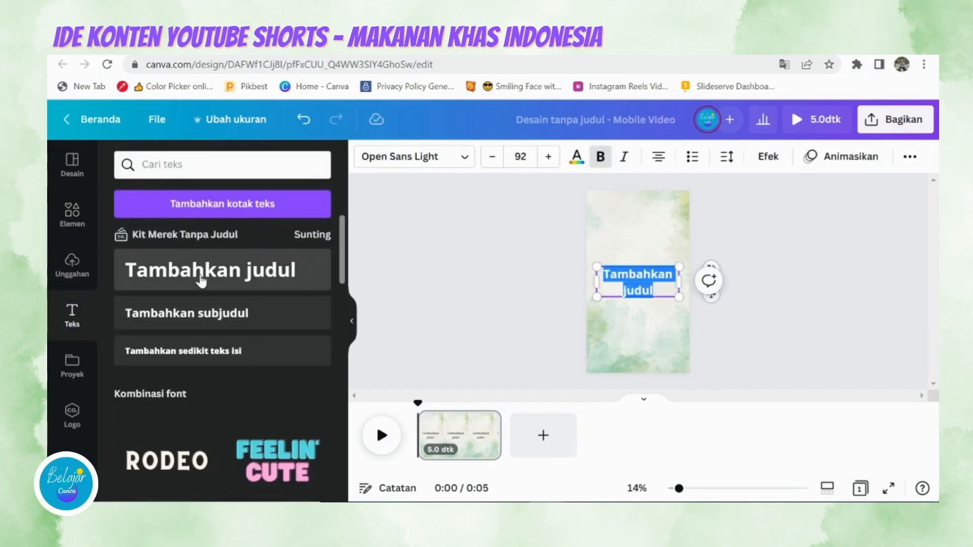
pyautogui.write('S')
pyautogui.click(618, 284)
pyautogui.moveTo(638, 274); pyautogui.dragTo(612, 252)
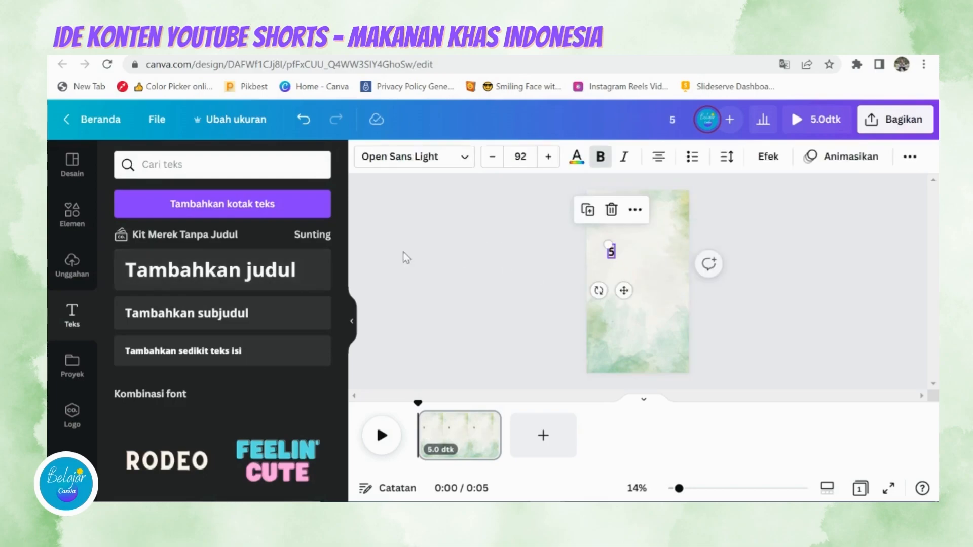
# Step: Add a separate heading "makanan" and place it on the same line, just right of the "5"
pyautogui.click(260, 276)
pyautogui.write('makanan')
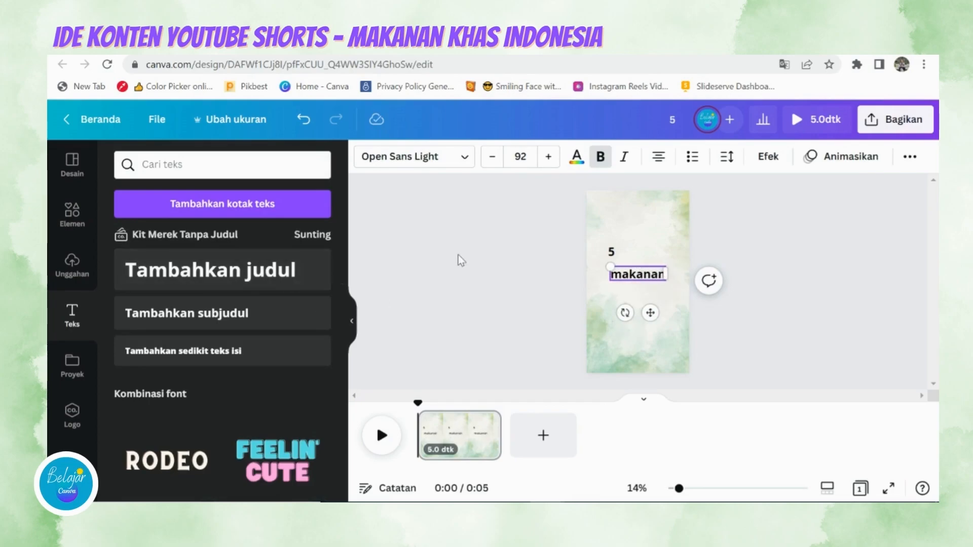
pyautogui.click(583, 285)
pyautogui.moveTo(631, 271); pyautogui.dragTo(643, 250)
# Step: Add another heading reading "khas" directly beneath "makanan"
pyautogui.click(264, 277)
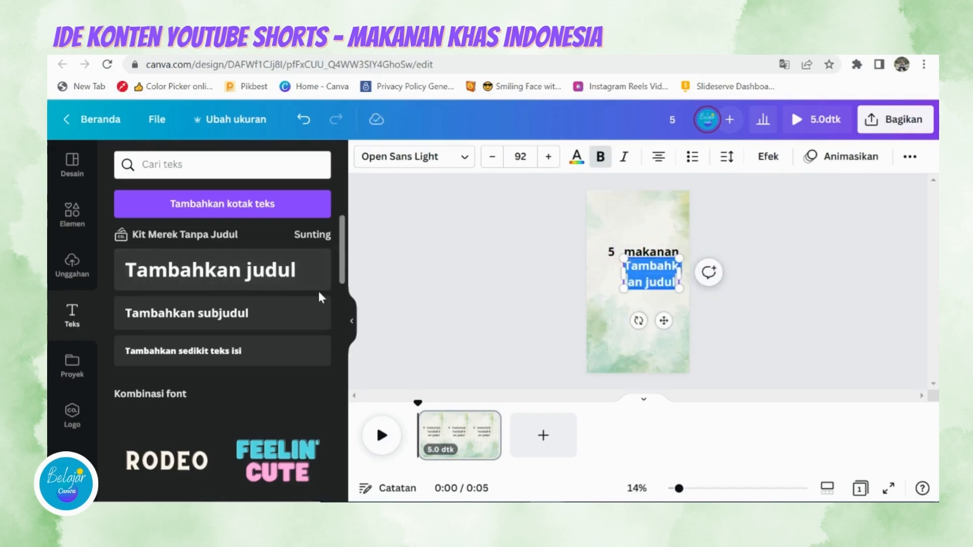
pyautogui.write('khas')
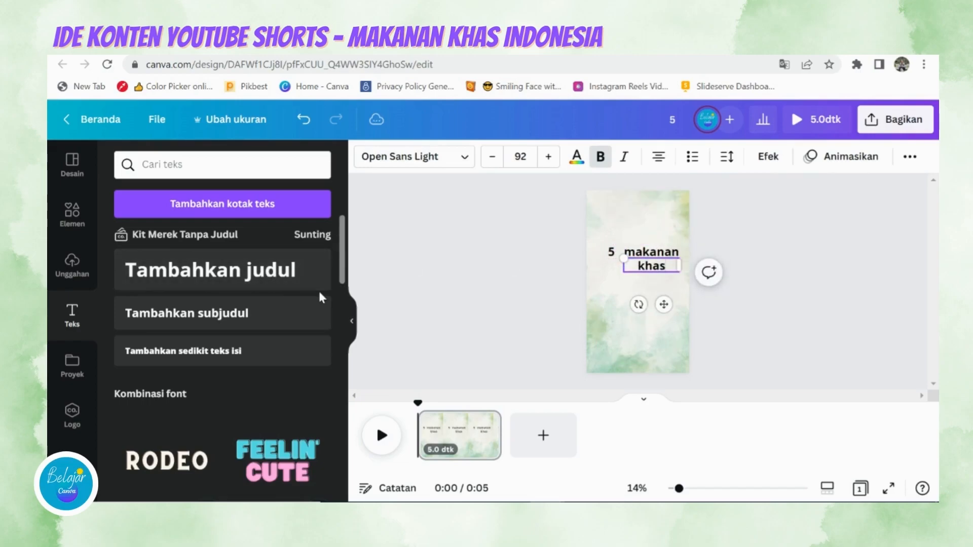
pyautogui.click(582, 291)
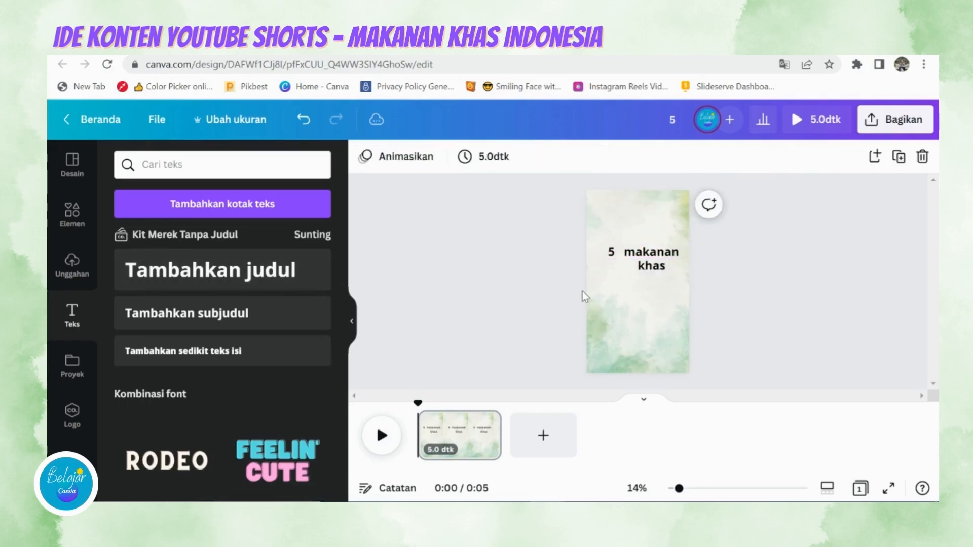
# Step: Add the heading "Indonesia" as a separate text and arrange it on a single line beneath "khas"
pyautogui.click(655, 272)
pyautogui.click(296, 275)
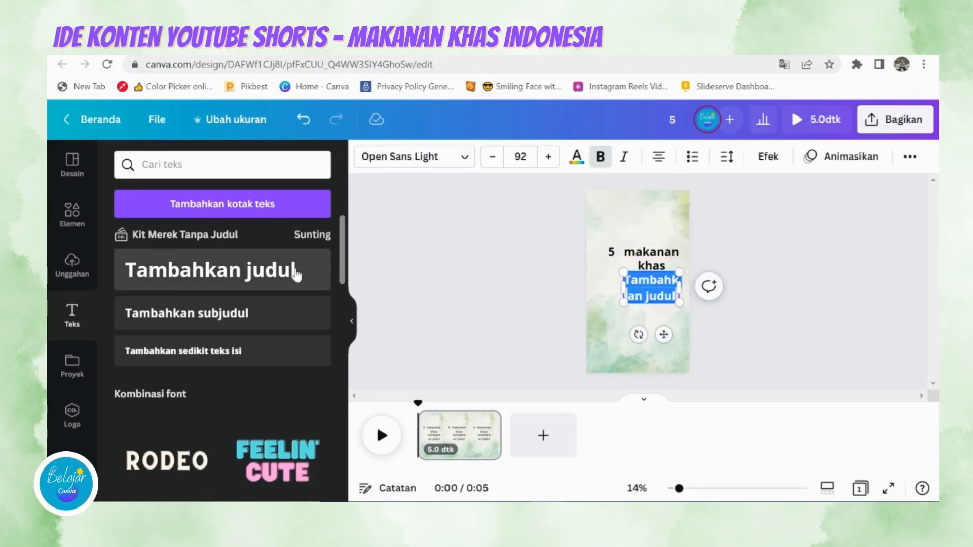
pyautogui.write('Indone')
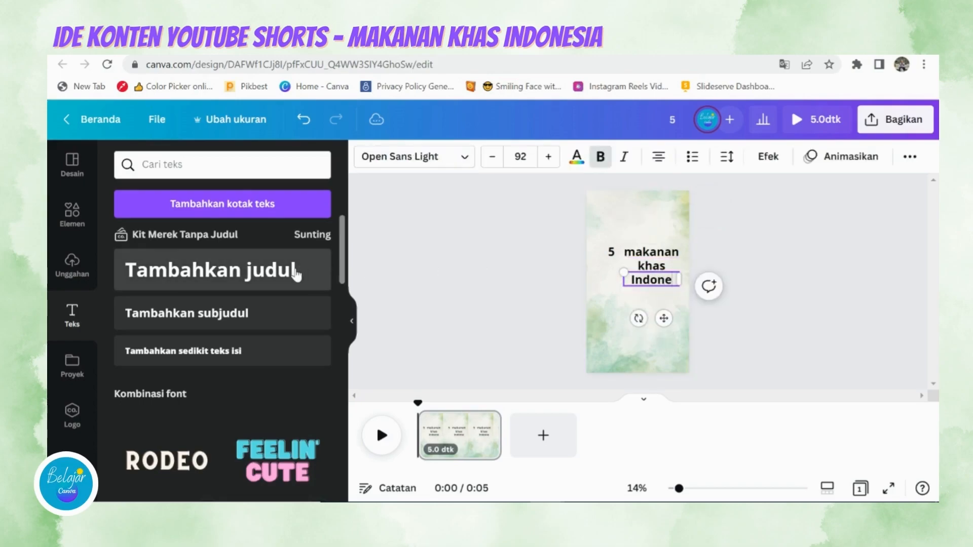
pyautogui.write('sia')
pyautogui.click(634, 305)
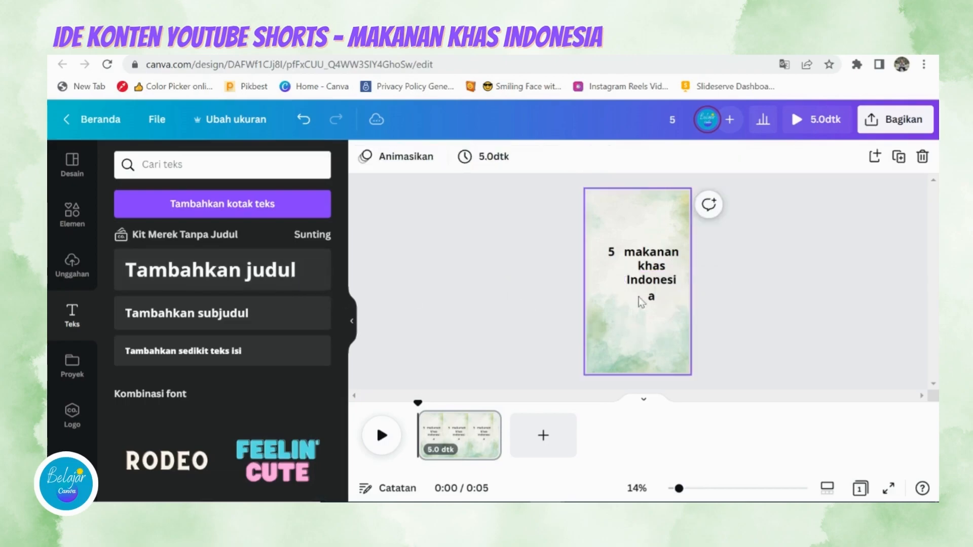
pyautogui.click(648, 291)
pyautogui.moveTo(619, 288); pyautogui.dragTo(656, 288)
pyautogui.click(744, 253)
# Step: Change the font of the "khas" and "Indonesia" headings to Bangers
pyautogui.click(399, 162)
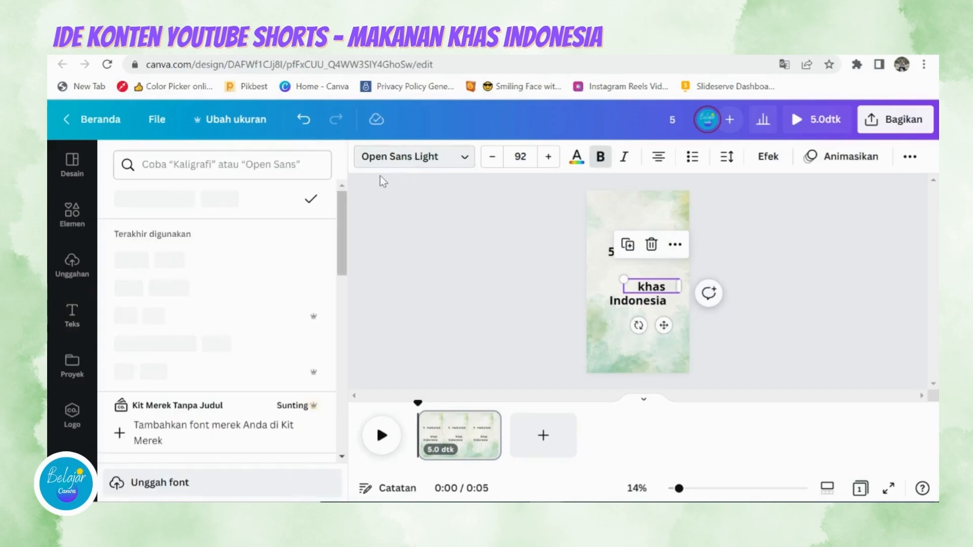
pyautogui.scroll(-2, 191, 362)
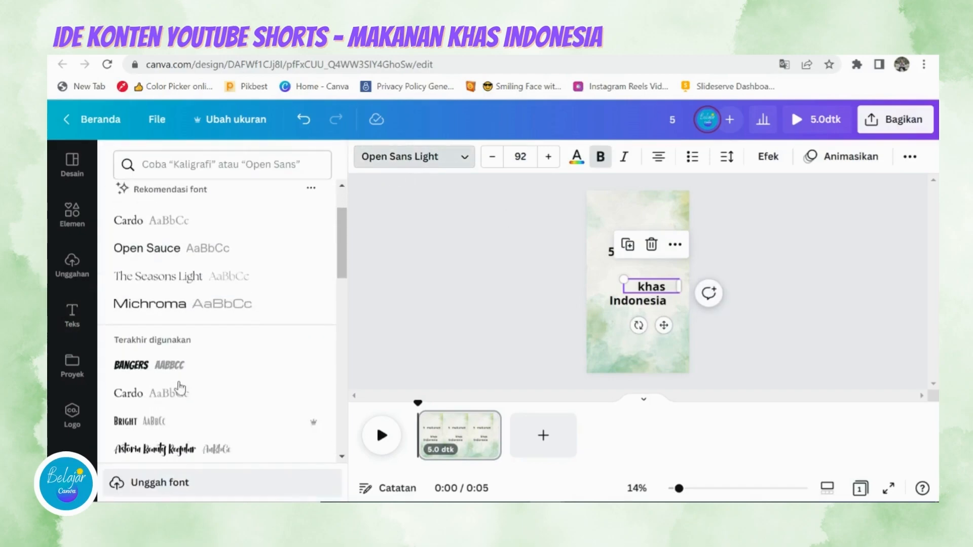
pyautogui.click(191, 376)
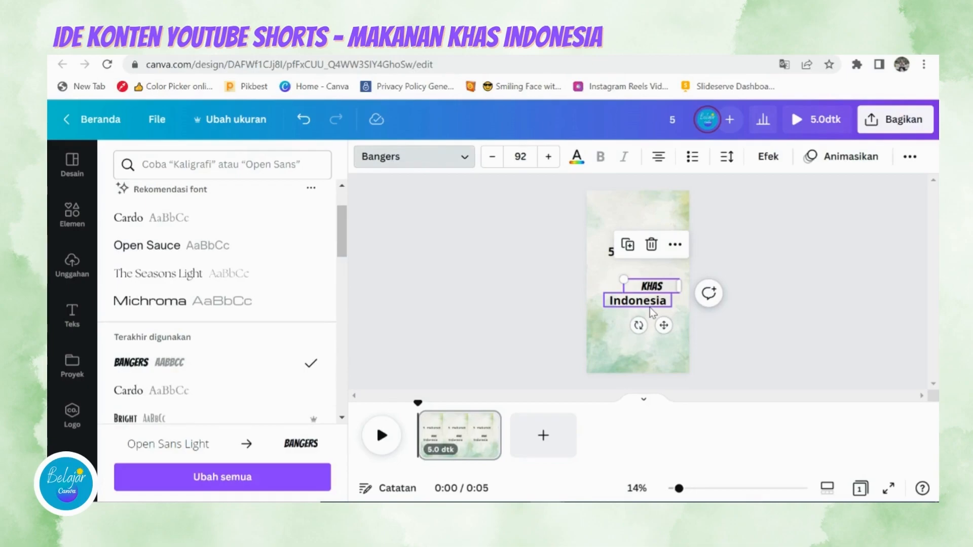
pyautogui.click(639, 304)
pyautogui.click(191, 363)
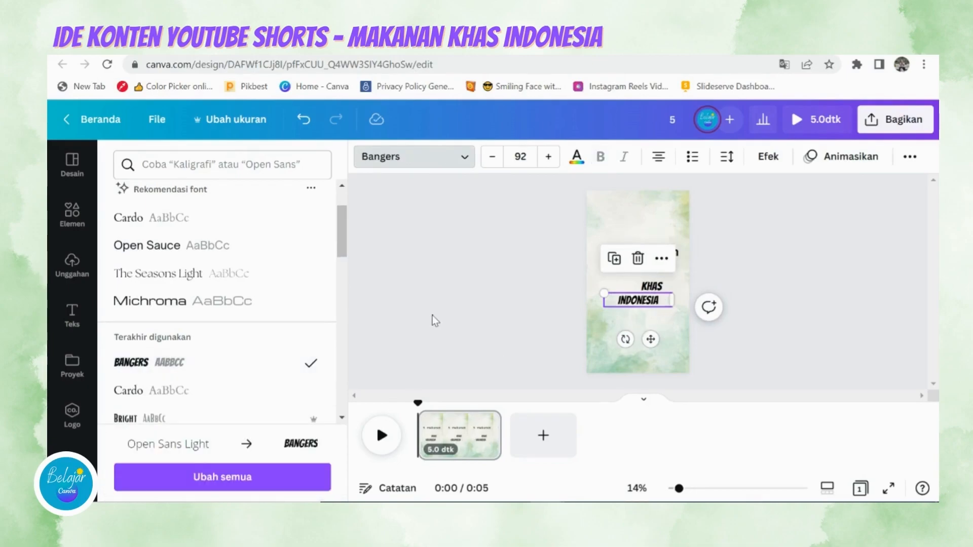
pyautogui.click(433, 315)
# Step: Change the font of the "makanan" heading to Bangers
pyautogui.click(650, 252)
pyautogui.click(408, 156)
pyautogui.scroll(-4, 168, 281)
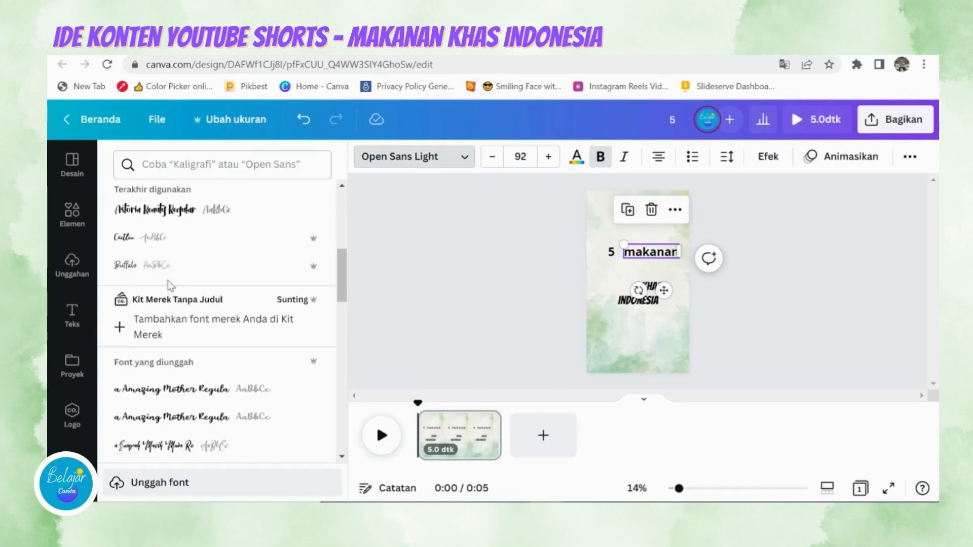
pyautogui.scroll(6, 168, 287)
pyautogui.scroll(1, 168, 286)
pyautogui.click(180, 202)
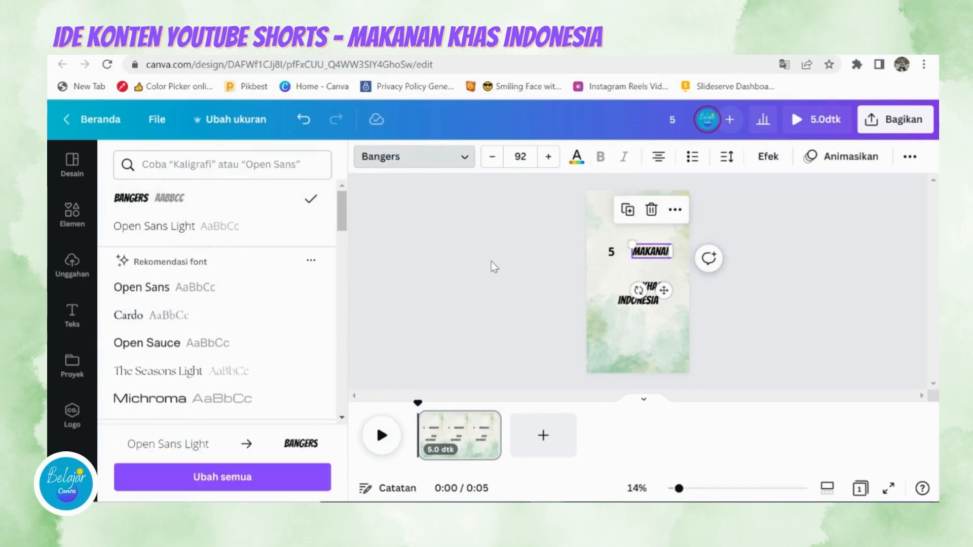
pyautogui.click(491, 262)
# Step: Apply the Bangers font to the "5" heading as well
pyautogui.click(610, 254)
pyautogui.click(446, 158)
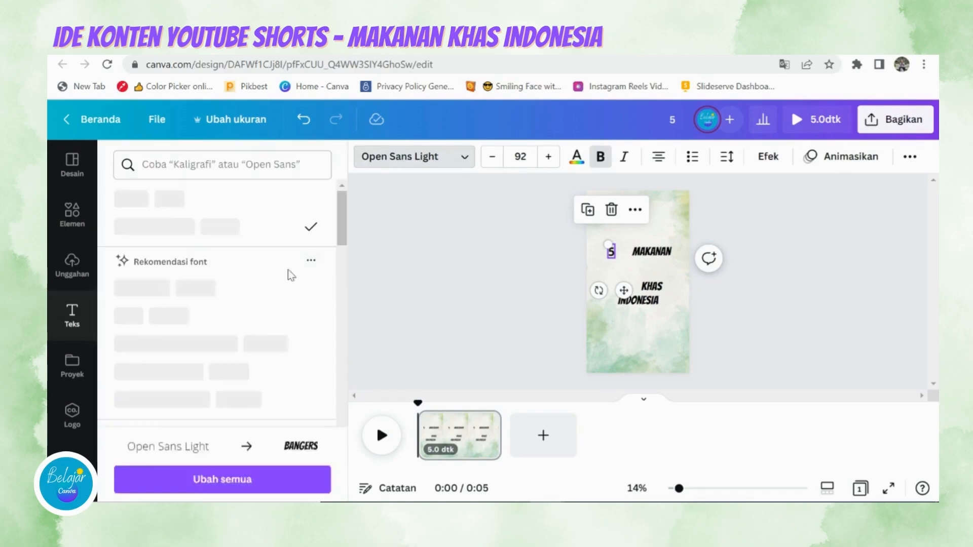
pyautogui.click(168, 200)
pyautogui.click(458, 272)
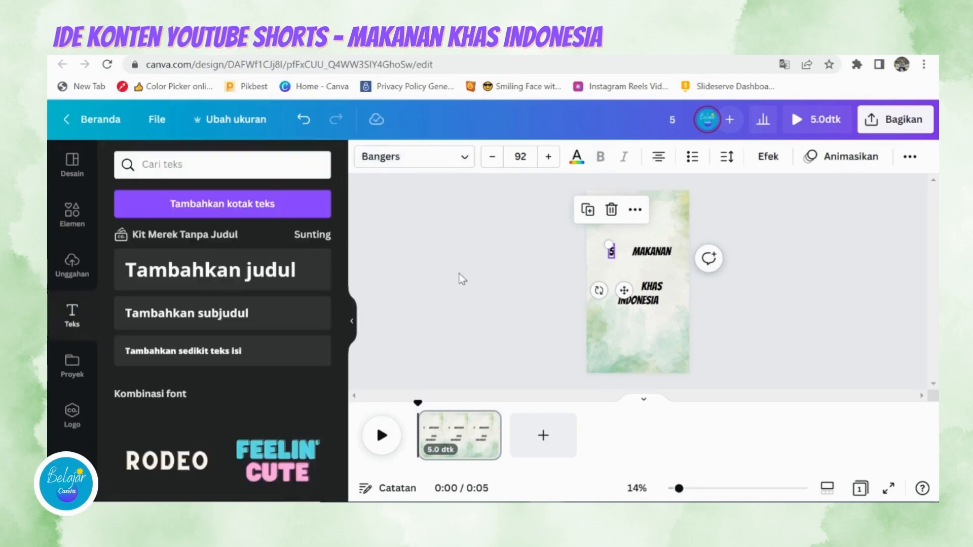
# Step: Stack the "makanan" and "khas" headings closely, with their left edges aligned
pyautogui.click(637, 261)
pyautogui.moveTo(638, 261); pyautogui.dragTo(649, 290)
pyautogui.click(651, 287)
# Step: Enlarge the "5" to about size 414 left of "makanan khas" and "Indonesia" to about size 142 below
pyautogui.click(612, 251)
pyautogui.moveTo(605, 262); pyautogui.dragTo(586, 312)
pyautogui.moveTo(607, 279); pyautogui.dragTo(612, 256)
pyautogui.click(759, 240)
pyautogui.click(616, 285)
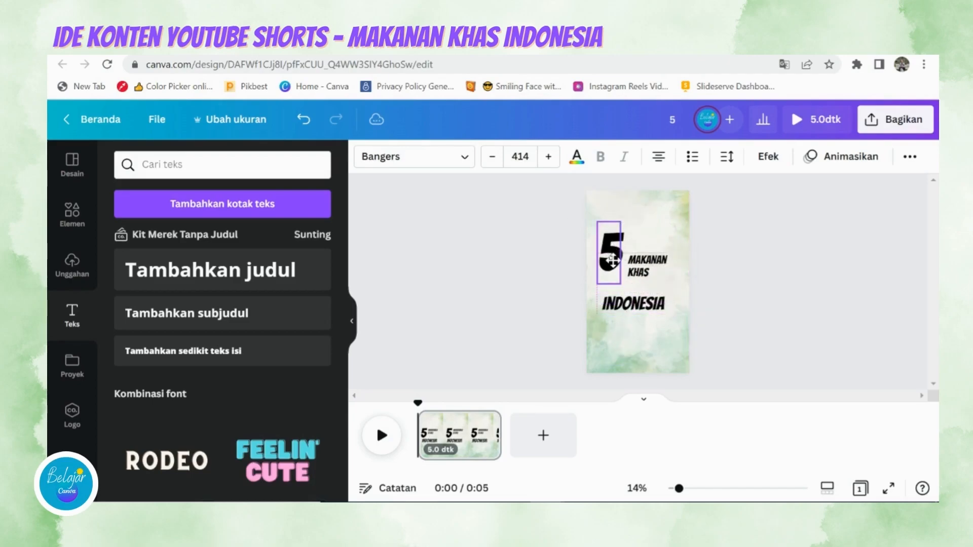
# Step: Close the gap between "Indonesia" and the texts above it, and centre all four title texts together on the page
pyautogui.moveTo(634, 311); pyautogui.dragTo(634, 297)
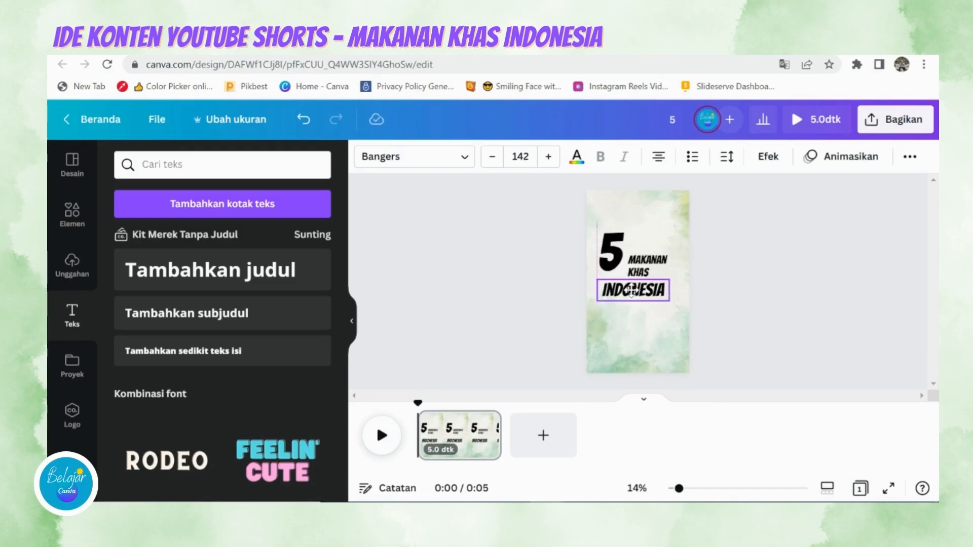
pyautogui.moveTo(615, 262); pyautogui.dragTo(614, 269)
pyautogui.moveTo(541, 220); pyautogui.dragTo(726, 336)
pyautogui.moveTo(636, 279); pyautogui.dragTo(644, 296)
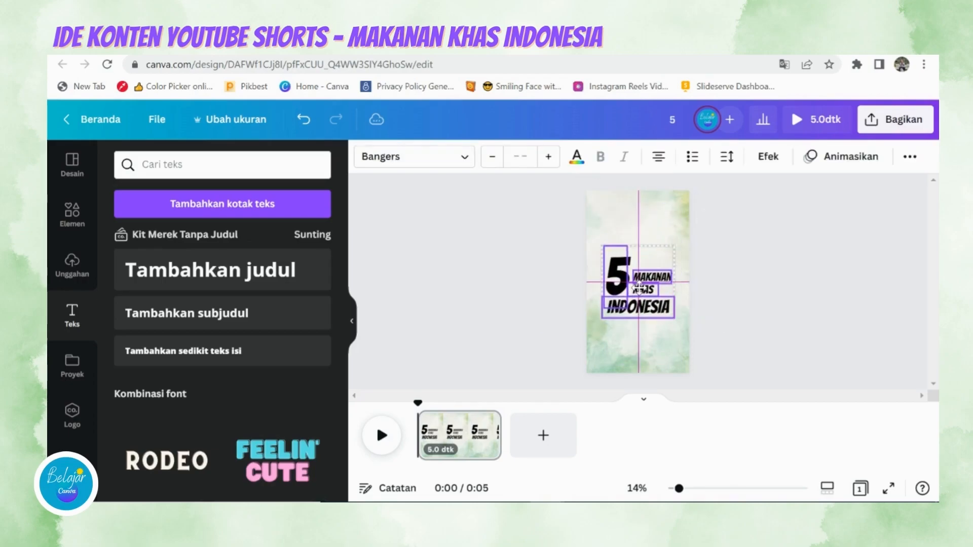
pyautogui.click(523, 315)
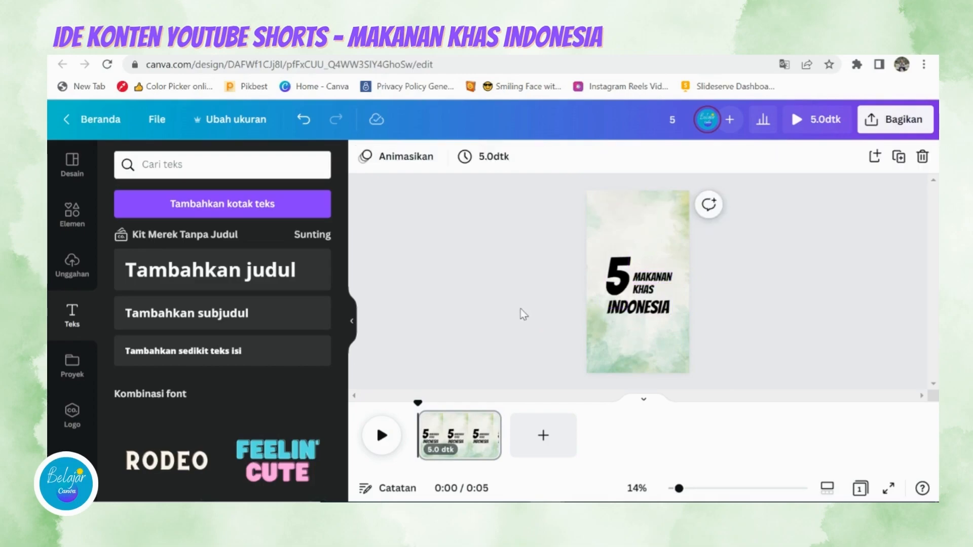
# Step: Recolour the "5" and "Indonesia" title texts dark green from the standard colours
pyautogui.click(615, 276)
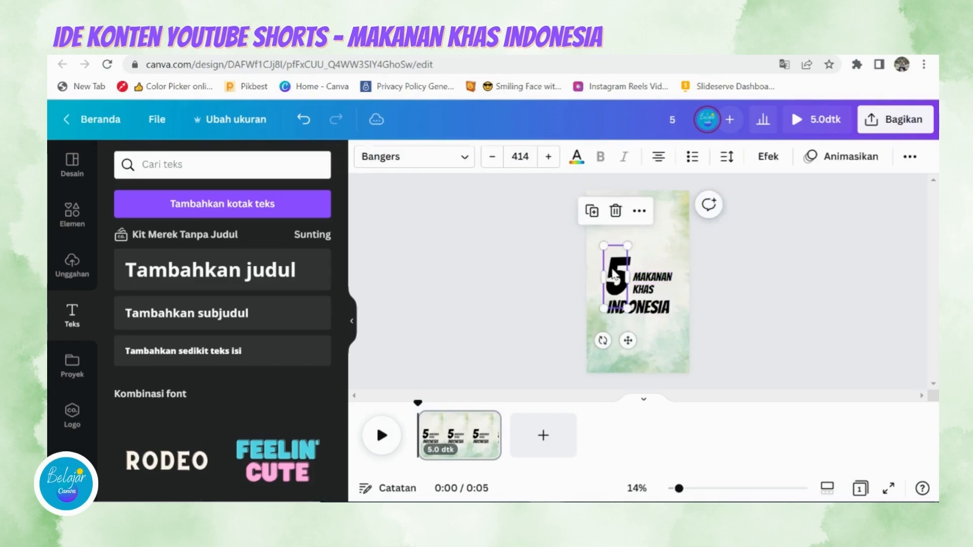
pyautogui.click(576, 156)
pyautogui.scroll(-4, 251, 339)
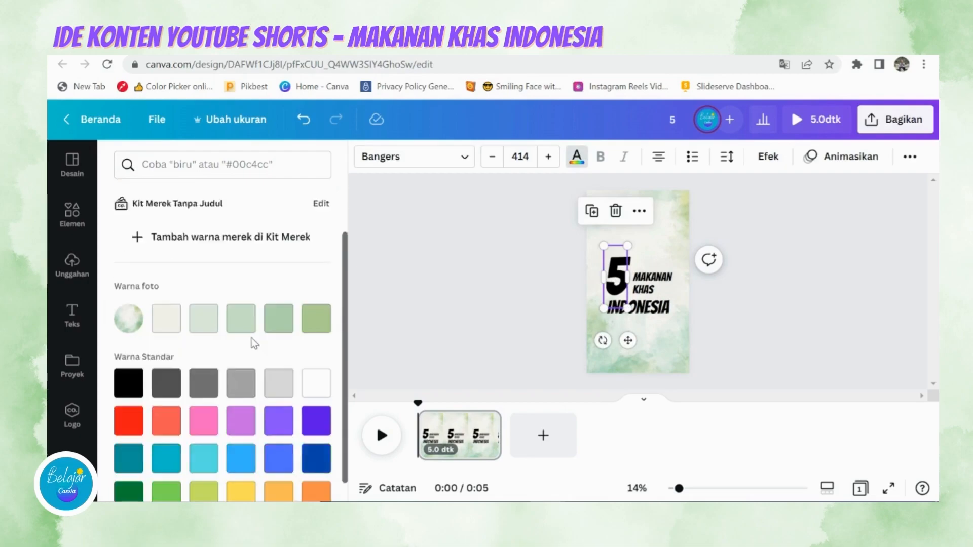
pyautogui.click(128, 470)
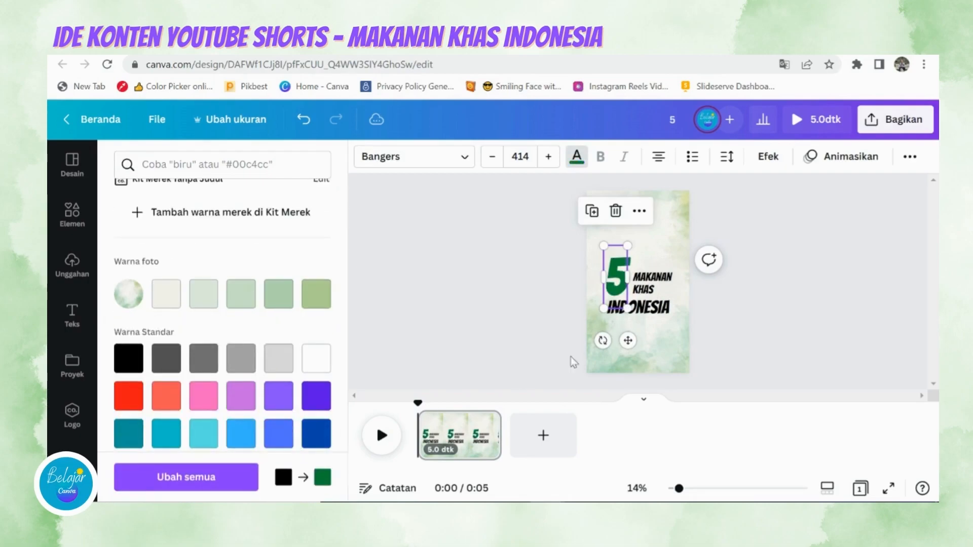
pyautogui.click(648, 320)
pyautogui.click(129, 461)
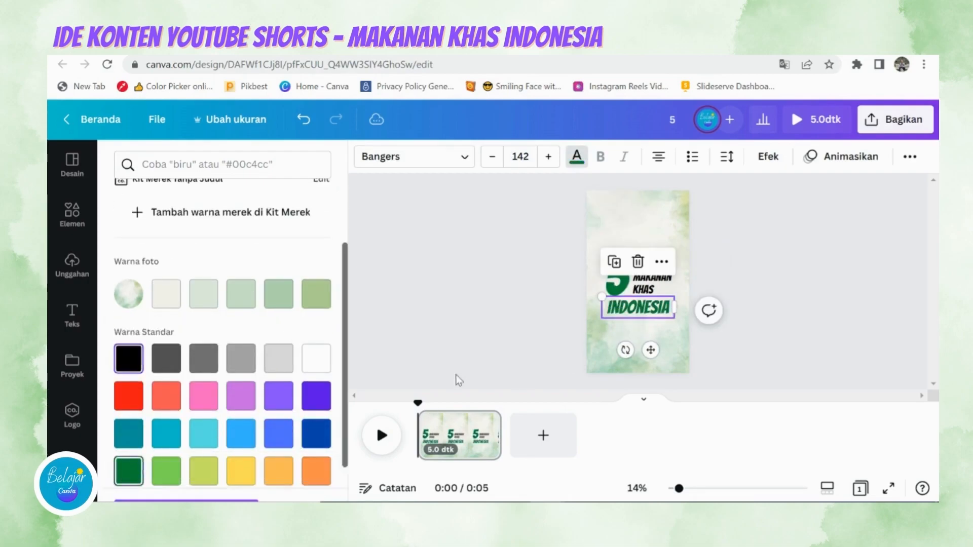
# Step: Recolour the "makanan" and "khas" title texts bright red from the standard colours
pyautogui.click(668, 279)
pyautogui.click(129, 396)
pyautogui.click(639, 292)
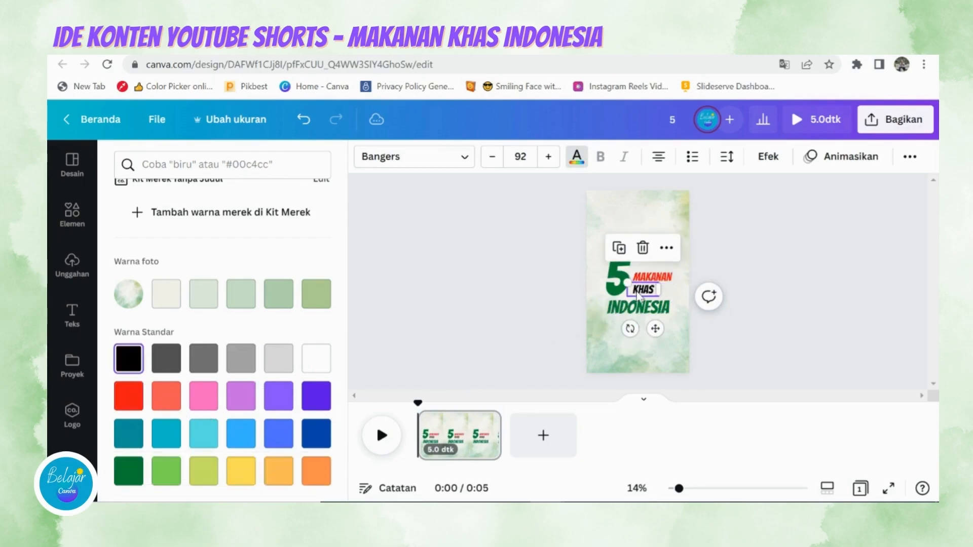
pyautogui.click(130, 397)
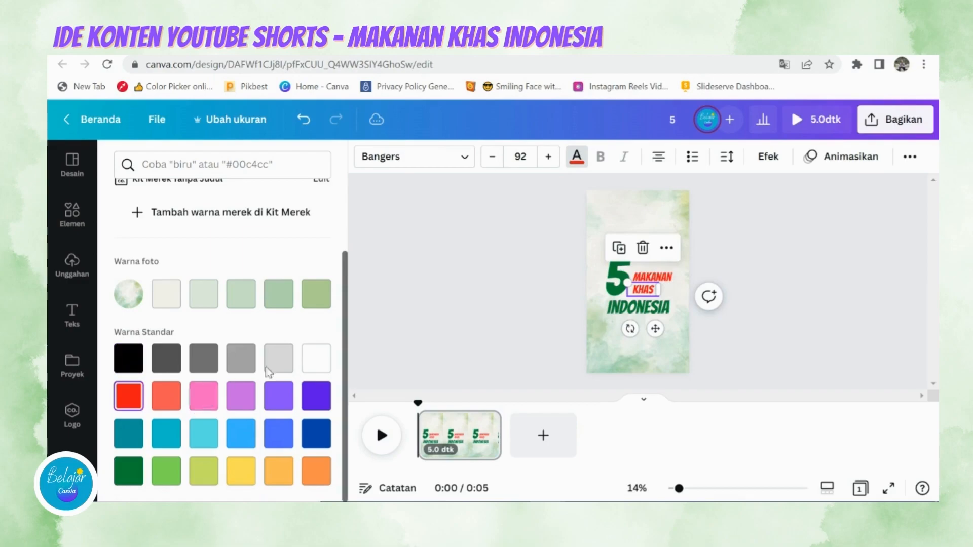
pyautogui.click(462, 304)
pyautogui.moveTo(478, 233); pyautogui.dragTo(529, 272)
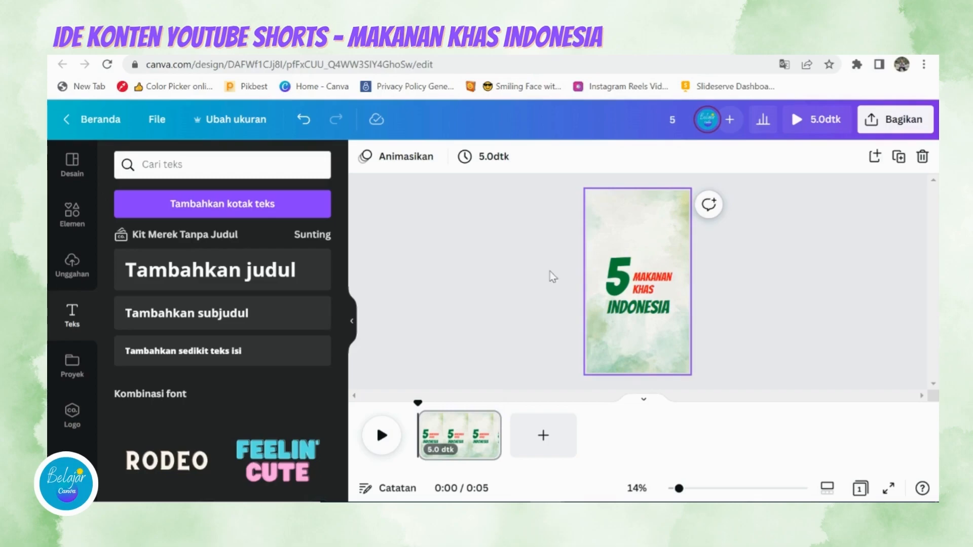
# Step: Duplicate the title page and delete all four title texts from the copy, keeping its background
pyautogui.moveTo(500, 418)
pyautogui.moveTo(485, 433)
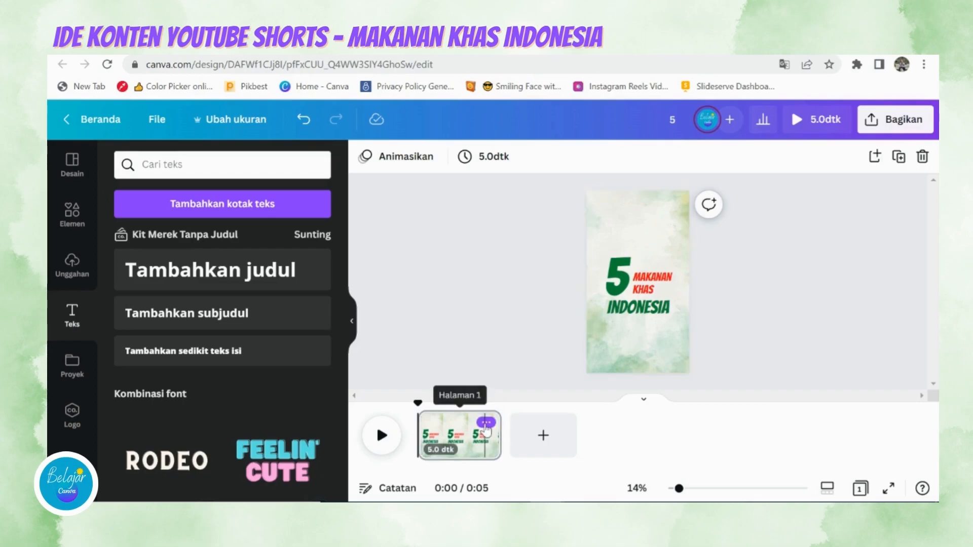
pyautogui.click(485, 425)
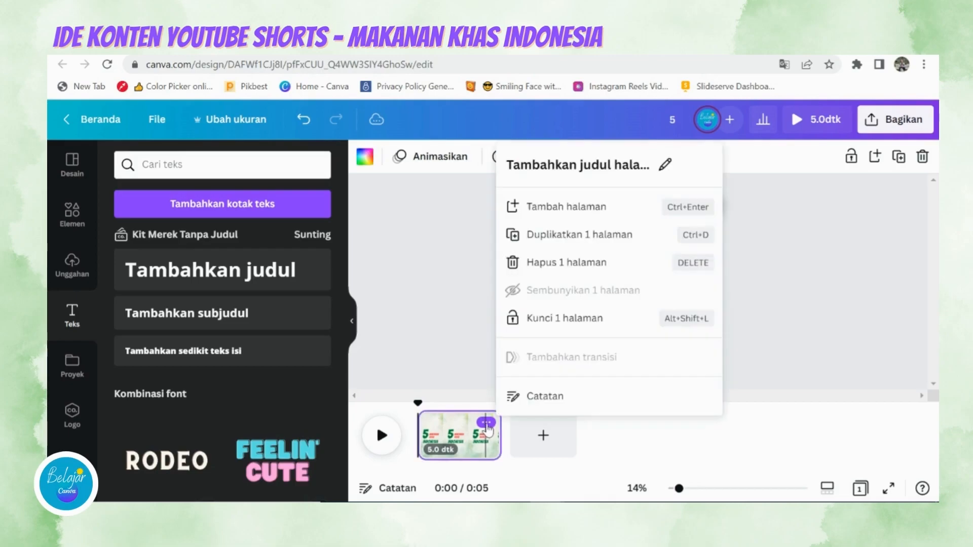
pyautogui.click(554, 243)
pyautogui.click(504, 322)
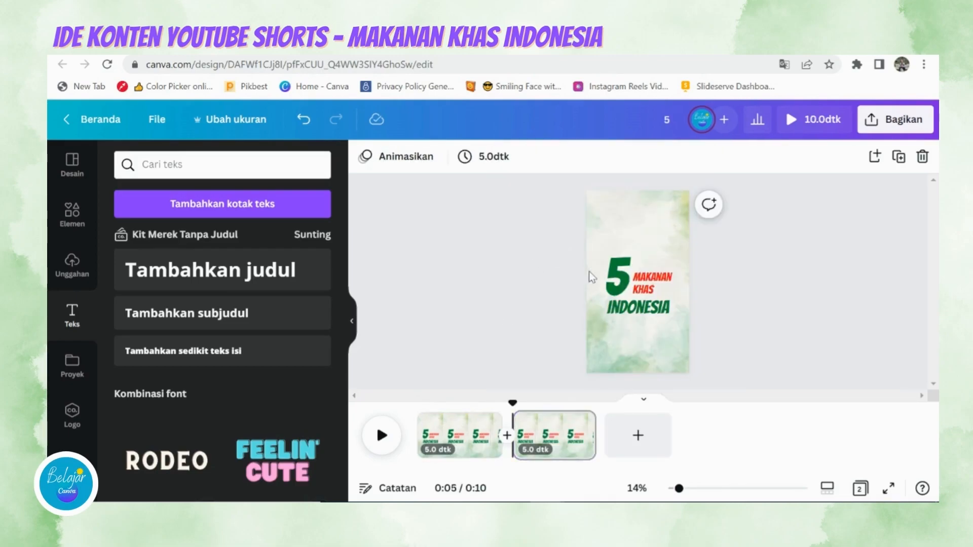
pyautogui.moveTo(512, 232); pyautogui.dragTo(754, 339)
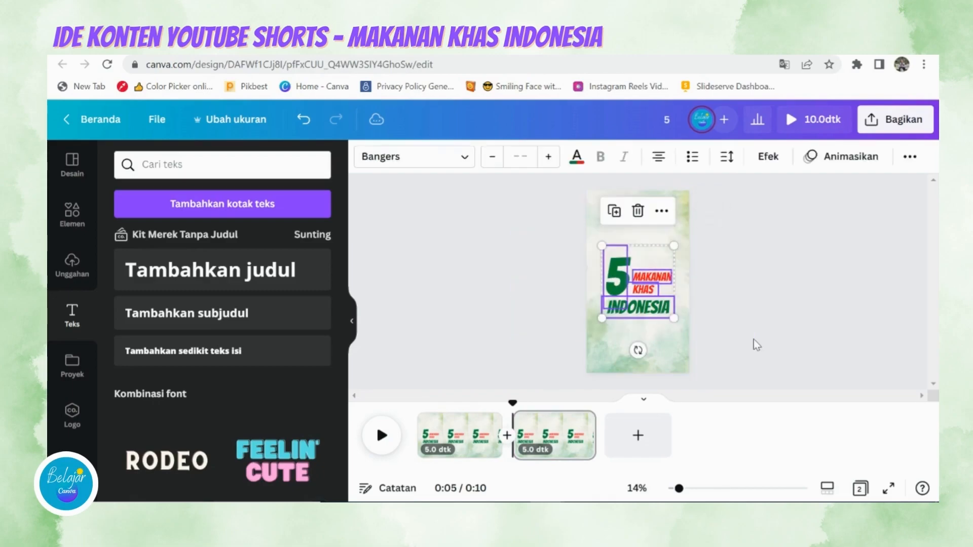
pyautogui.press('Delete')
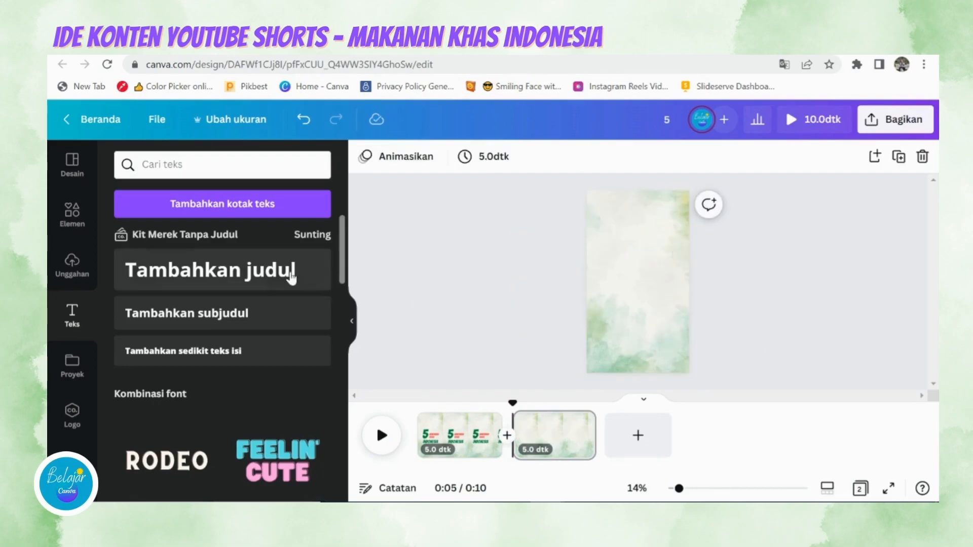
# Step: Add a heading reading "#1" to the second page and shift it slightly right of and above centre
pyautogui.click(211, 270)
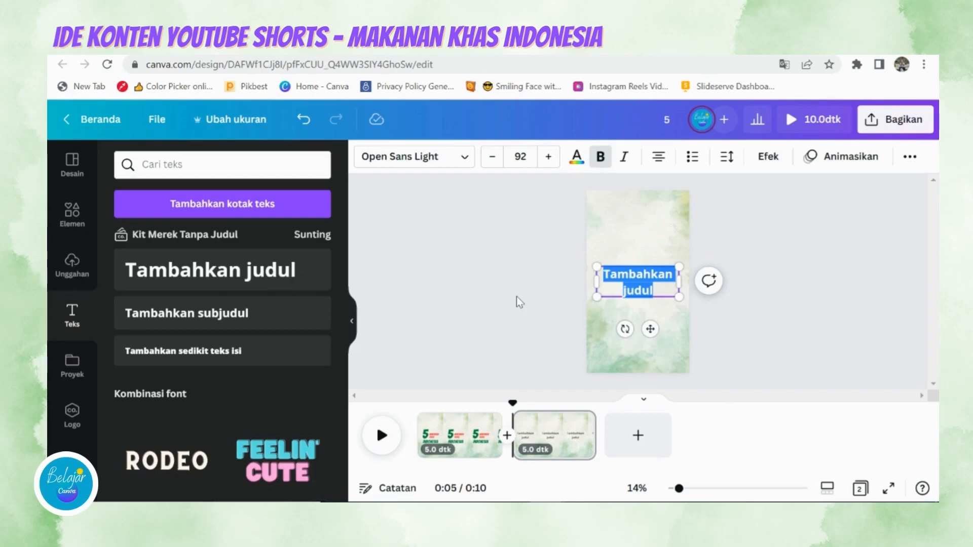
pyautogui.write('#1')
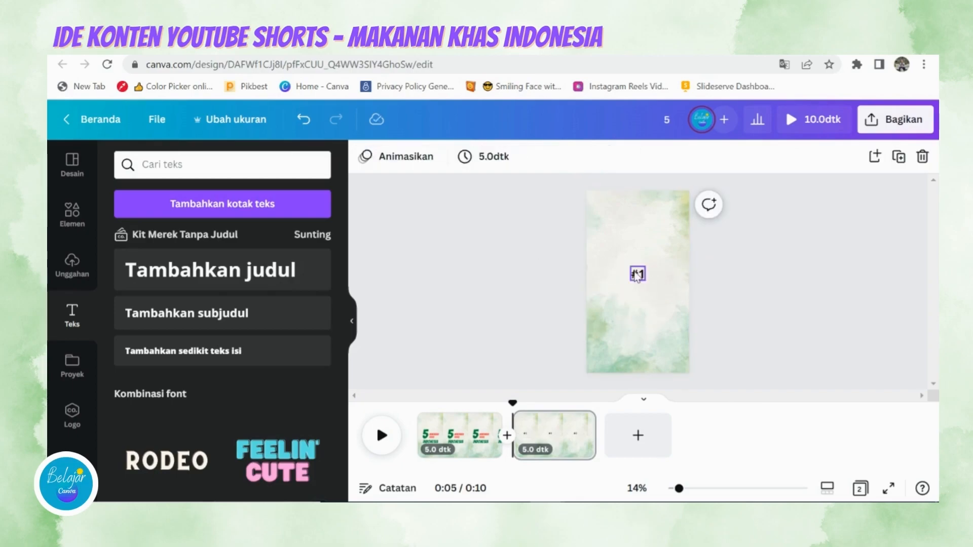
pyautogui.moveTo(636, 277); pyautogui.dragTo(656, 273)
pyautogui.click(510, 293)
pyautogui.click(511, 315)
# Step: Add another heading and replace its text with "nasi goreng" copied from the Notepad notes
pyautogui.click(284, 274)
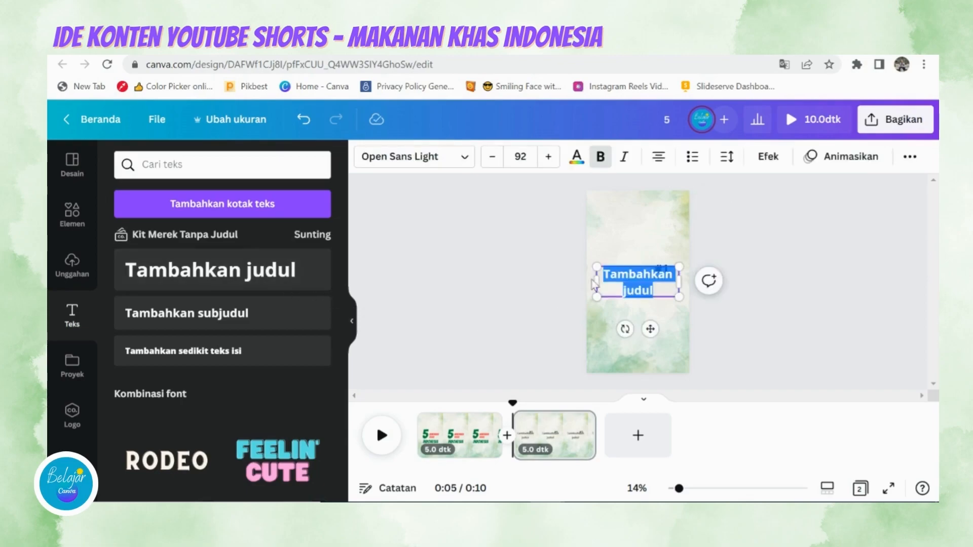
pyautogui.hotkey('alt', 'Tab')
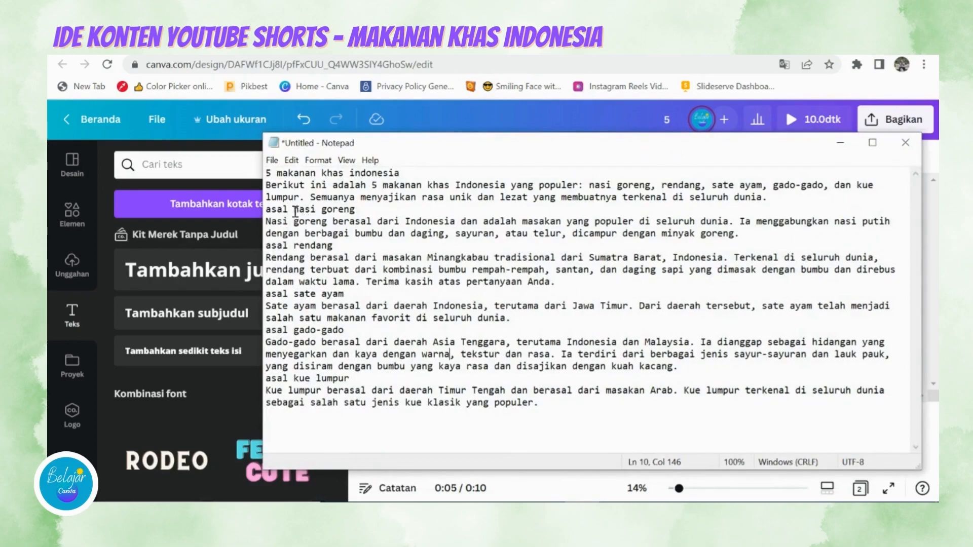
pyautogui.moveTo(294, 211); pyautogui.dragTo(345, 209)
pyautogui.rightClick(344, 210)
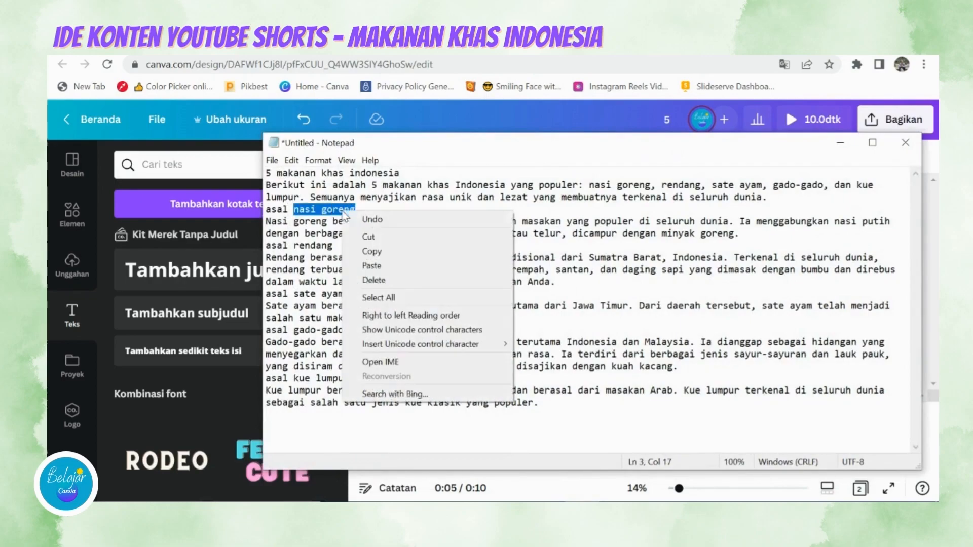
pyautogui.click(361, 248)
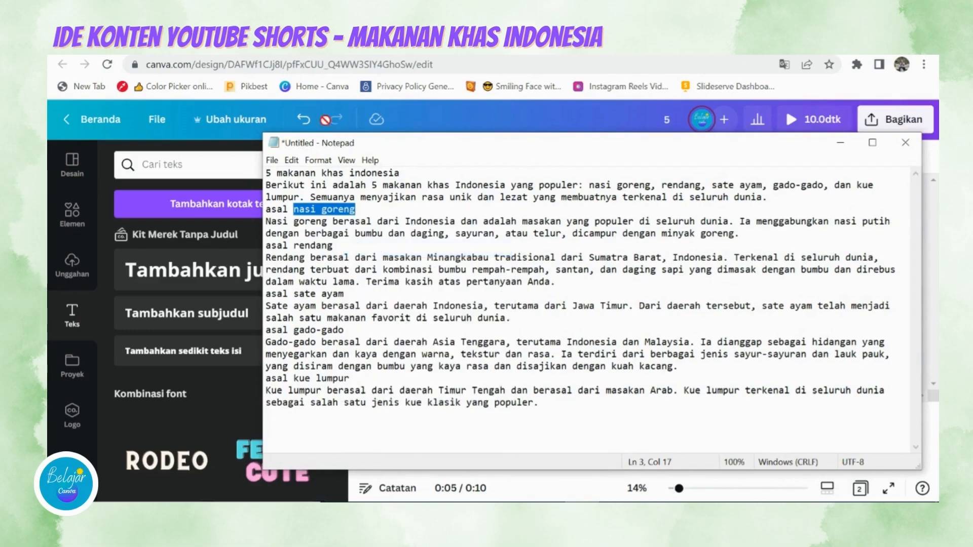
pyautogui.hotkey('alt', 'Tab')
pyautogui.rightClick(624, 273)
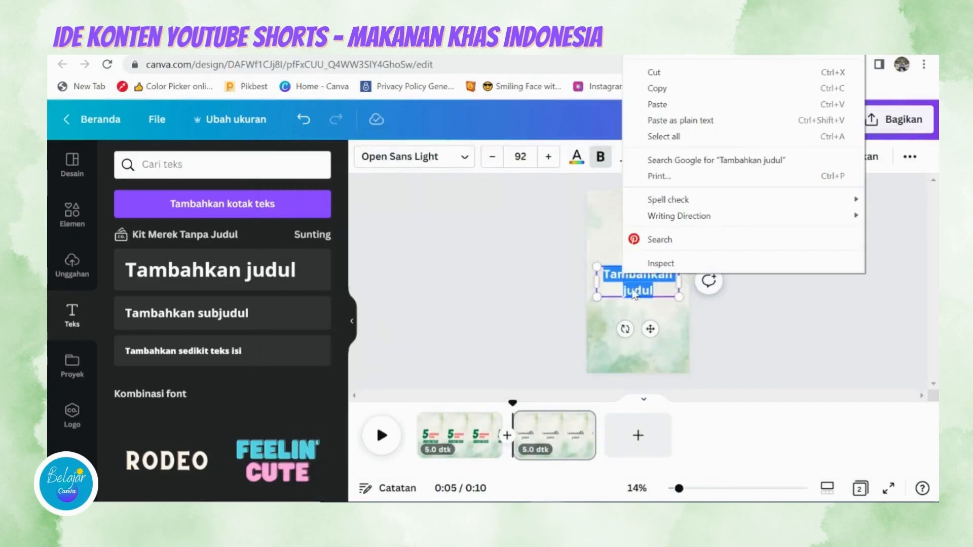
pyautogui.click(681, 103)
pyautogui.click(476, 278)
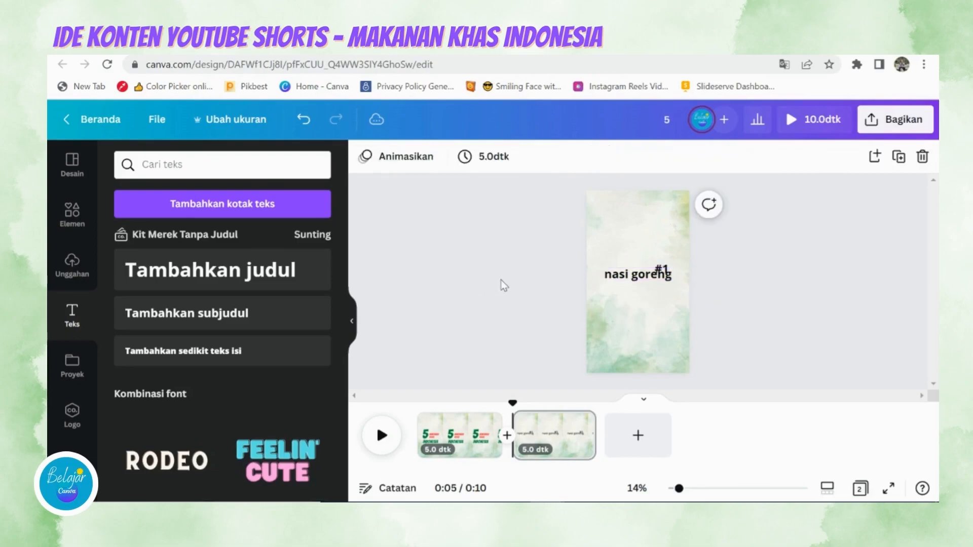
# Step: Move the "nasi goreng" heading directly below "#1"
pyautogui.moveTo(621, 274); pyautogui.dragTo(621, 282)
pyautogui.click(463, 309)
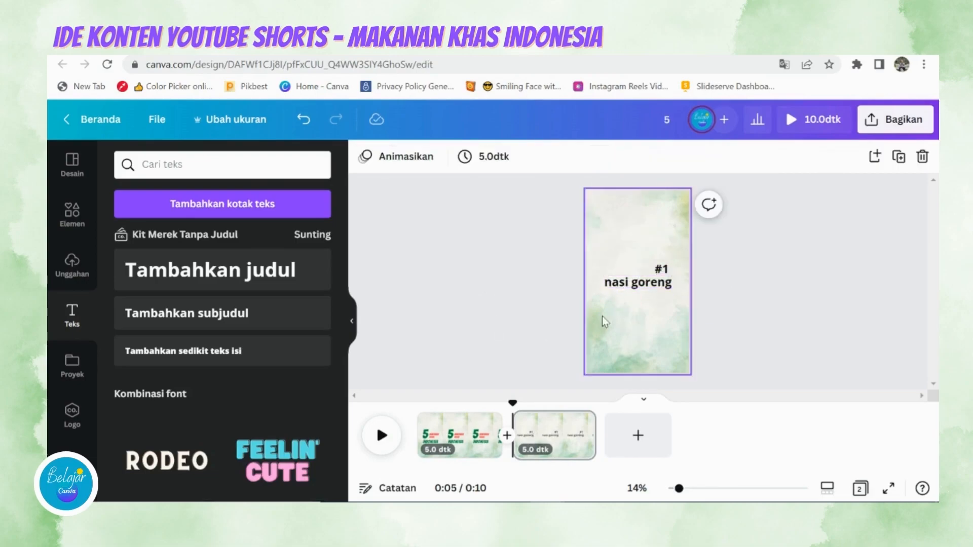
pyautogui.click(633, 291)
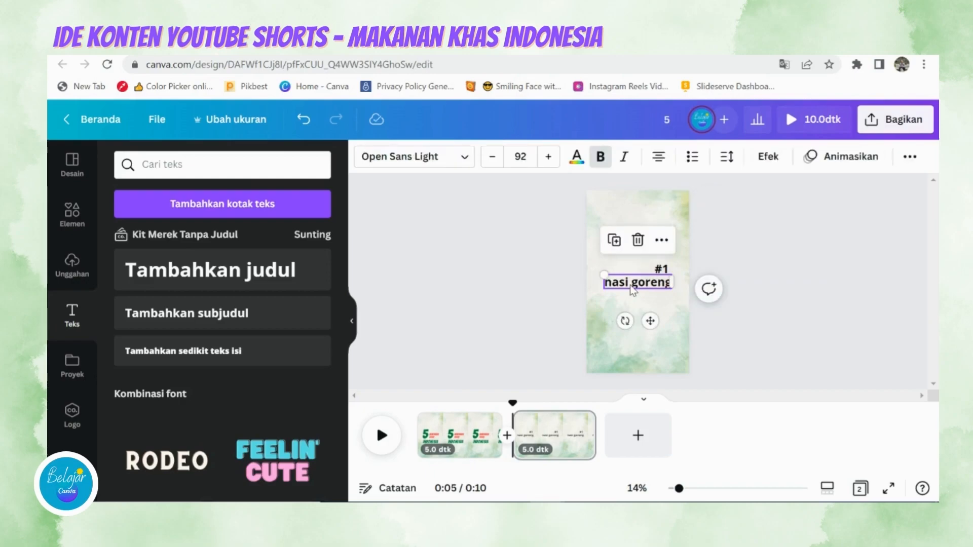
pyautogui.click(494, 303)
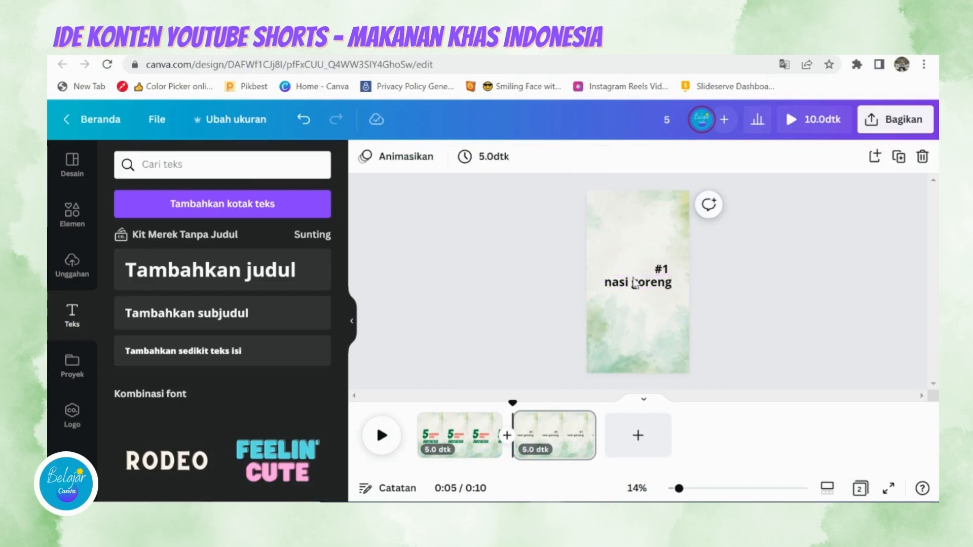
# Step: Add a third heading and replace its text with the nasi goreng description paragraph copied from the Notepad notes
pyautogui.click(259, 271)
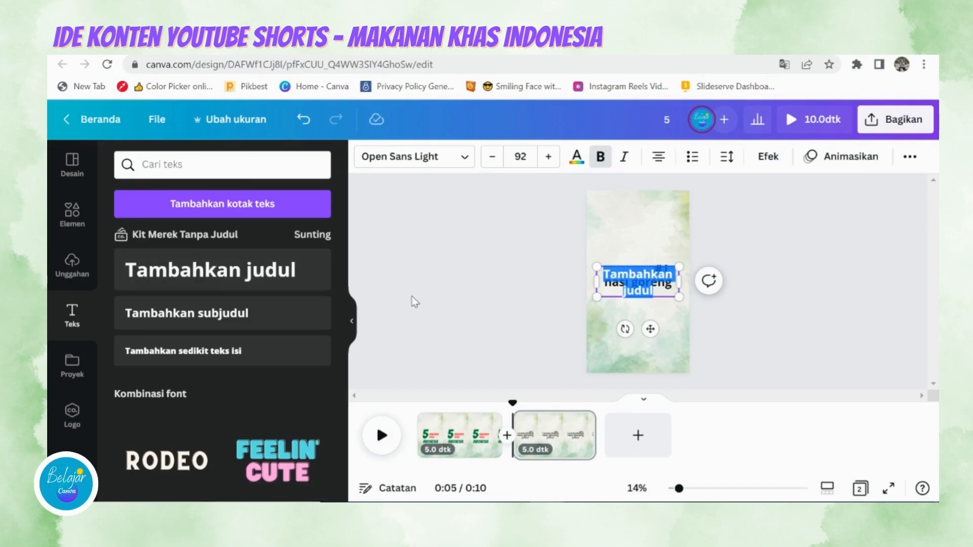
pyautogui.hotkey('alt', 'Tab')
pyautogui.click(371, 250)
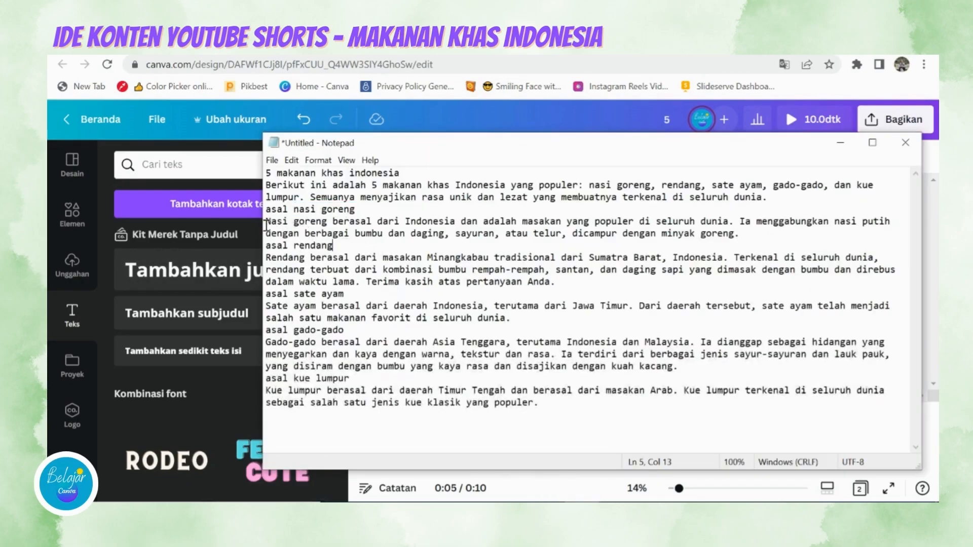
pyautogui.moveTo(267, 223); pyautogui.dragTo(755, 231)
pyautogui.rightClick(715, 226)
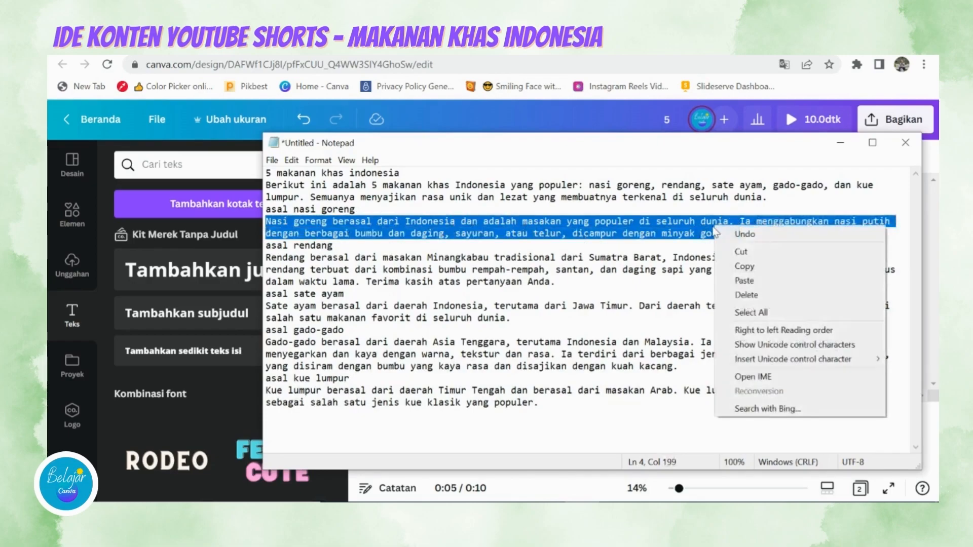
pyautogui.click(745, 267)
pyautogui.hotkey('alt', 'Tab')
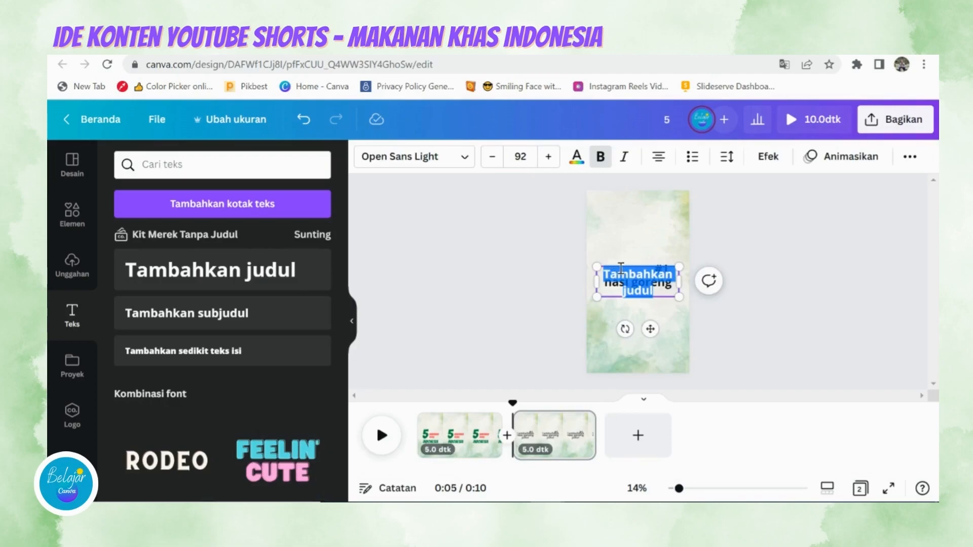
pyautogui.rightClick(627, 276)
pyautogui.click(661, 103)
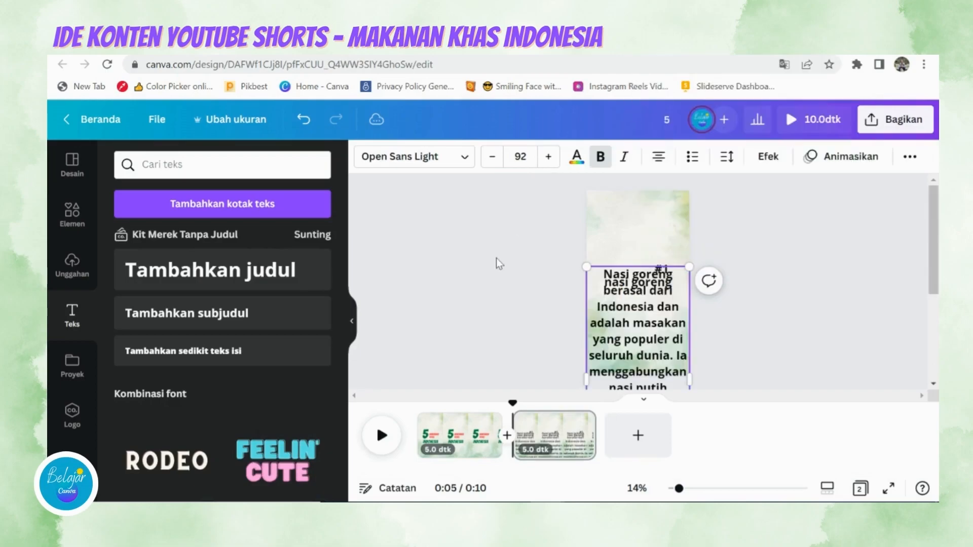
# Step: Shrink the description to about size 43.6 and place it across the page below "nasi goreng"
pyautogui.moveTo(689, 267); pyautogui.dragTo(653, 347)
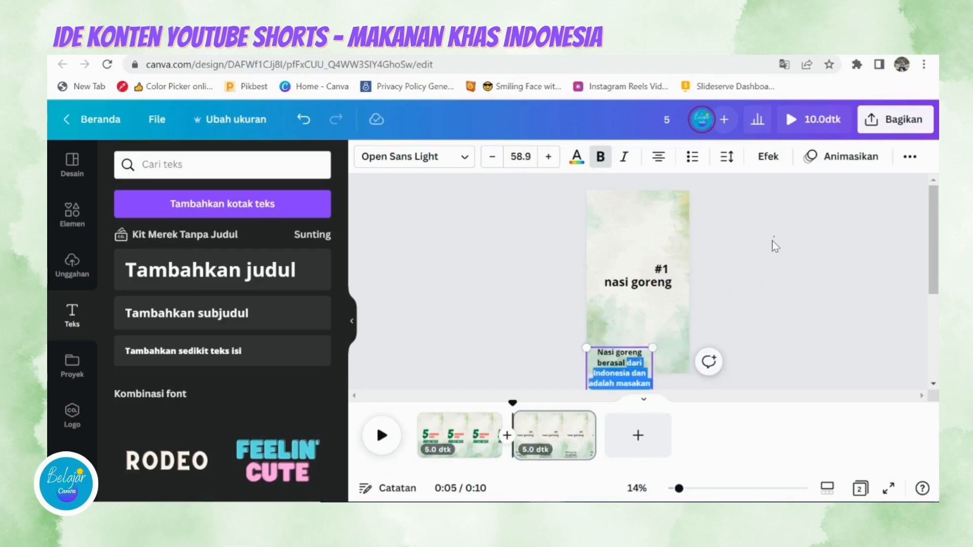
pyautogui.click(635, 312)
pyautogui.moveTo(639, 360); pyautogui.dragTo(639, 312)
pyautogui.moveTo(656, 348); pyautogui.dragTo(642, 330)
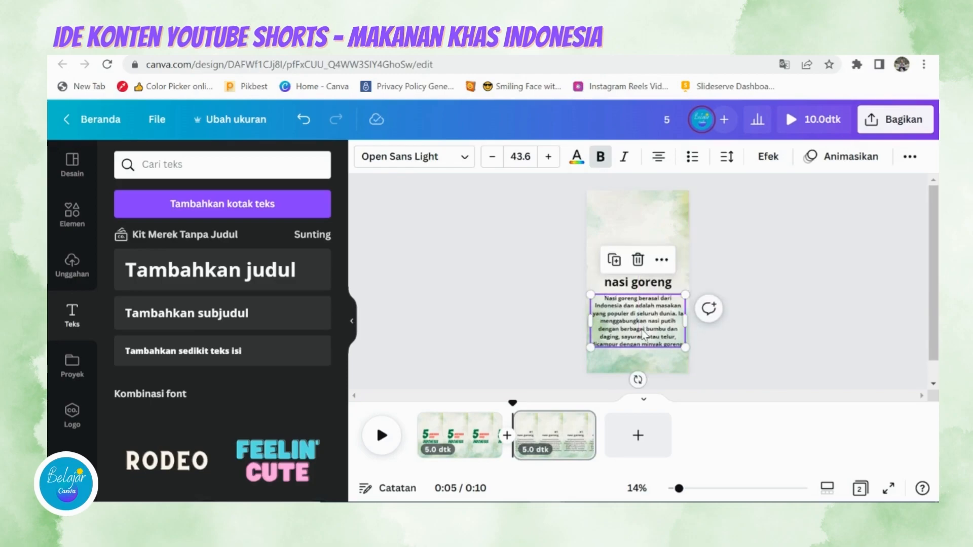
# Step: Right-align the description paragraph
pyautogui.click(658, 158)
pyautogui.click(658, 158)
pyautogui.click(658, 158)
pyautogui.click(466, 309)
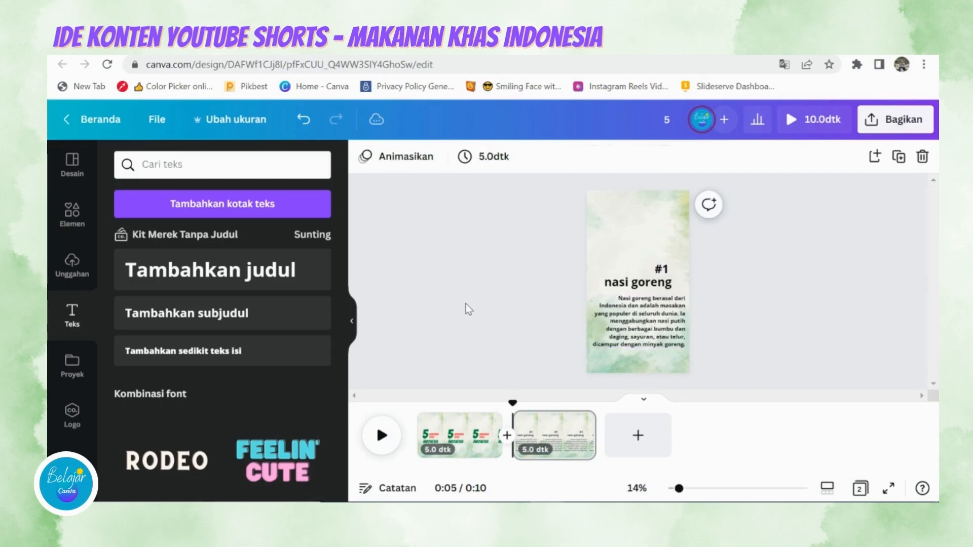
# Step: Shrink the description slightly, line up its right edge with "nasi goreng", and shift all three texts up and right together
pyautogui.moveTo(639, 331); pyautogui.dragTo(640, 323)
pyautogui.moveTo(685, 345); pyautogui.dragTo(642, 324)
pyautogui.moveTo(539, 245); pyautogui.dragTo(649, 322)
pyautogui.click(779, 284)
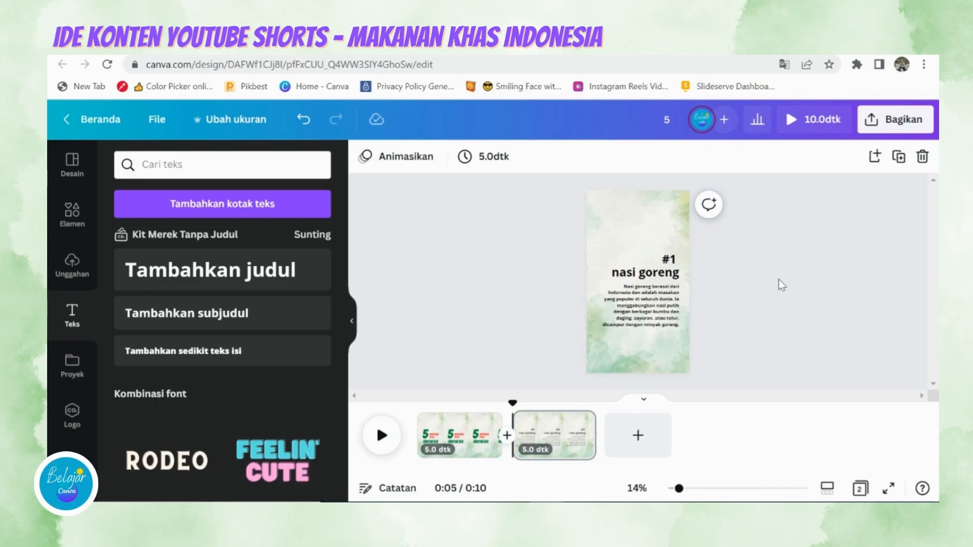
# Step: Enlarge the "#1" heading above "nasi goreng"
pyautogui.click(682, 270)
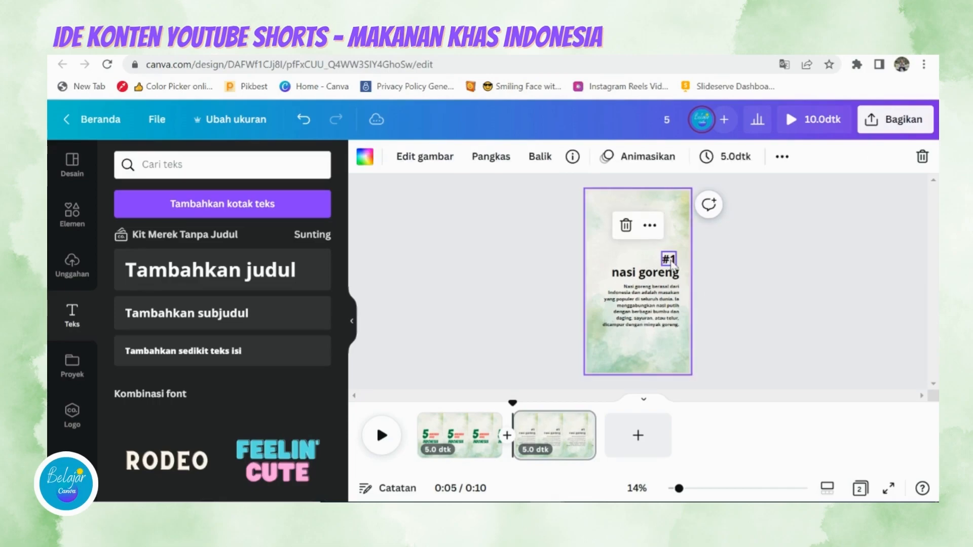
pyautogui.click(664, 256)
pyautogui.moveTo(660, 249); pyautogui.dragTo(652, 244)
pyautogui.click(740, 297)
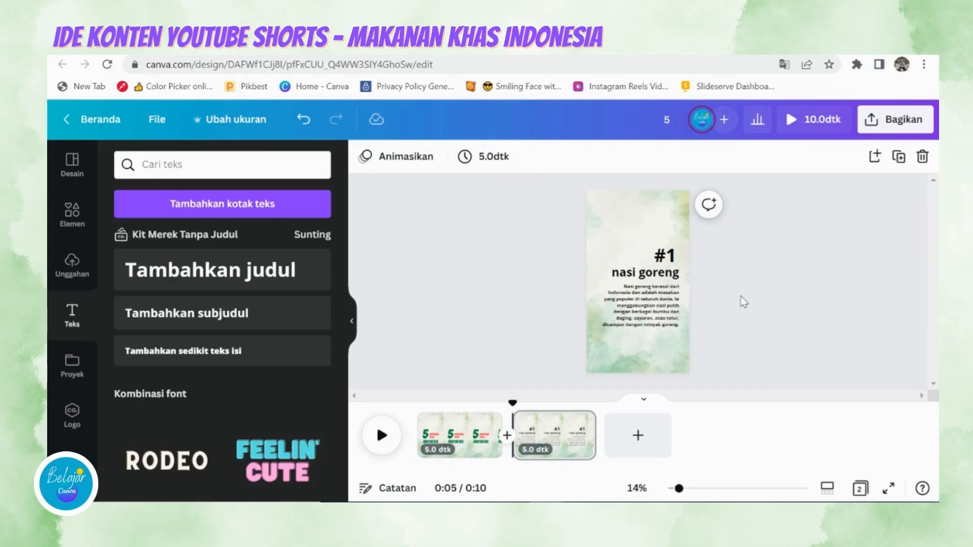
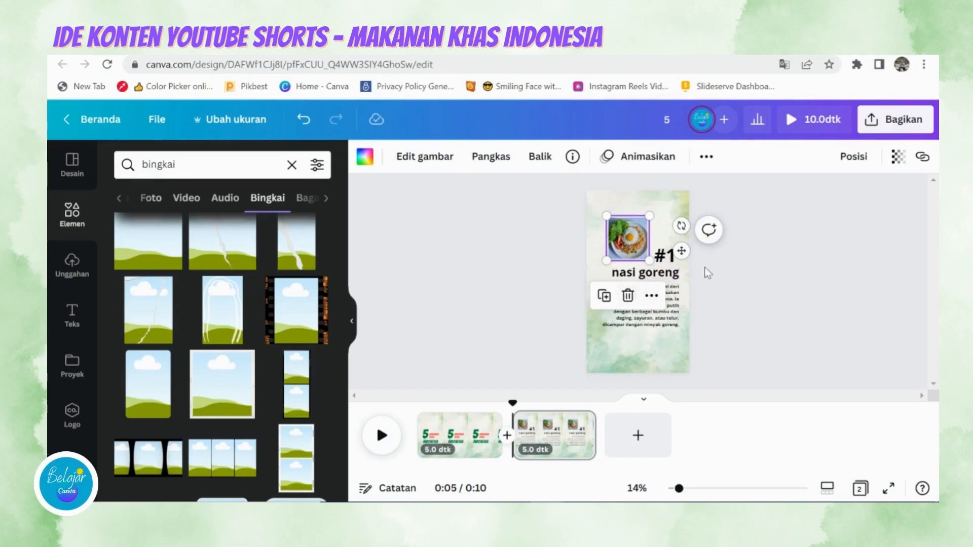
# Step: Shift the three texts and the nasi goreng photo down, with the photo slightly further left, and centre the whole arrangement vertically on the page
pyautogui.click(743, 252)
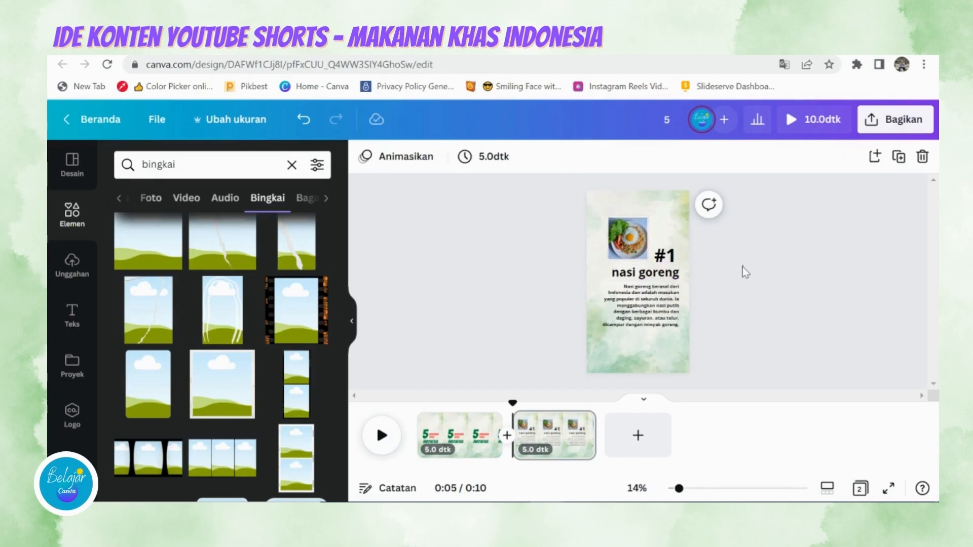
pyautogui.moveTo(743, 267); pyautogui.dragTo(653, 333)
pyautogui.click(436, 306)
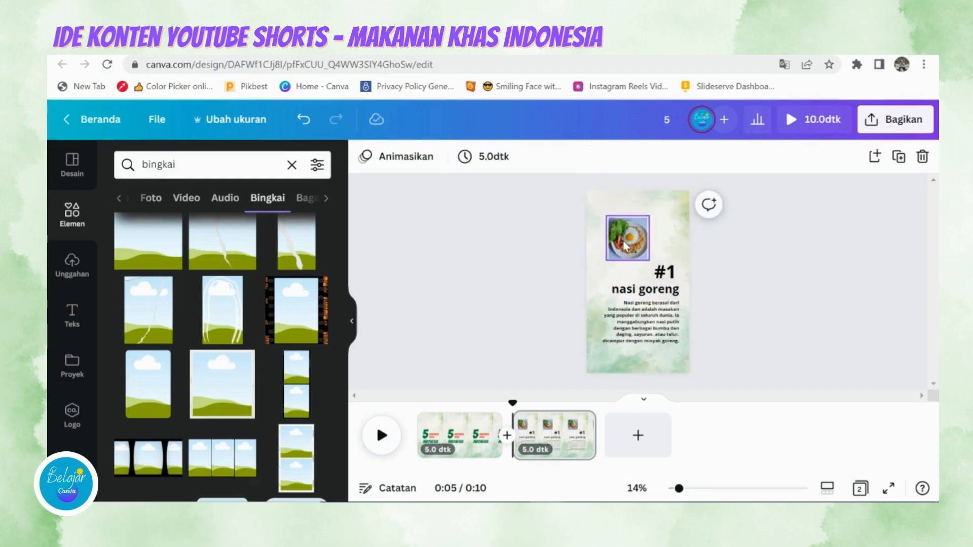
pyautogui.moveTo(623, 241)
pyautogui.mouseDown()
pyautogui.moveTo(618, 252)
pyautogui.moveTo(645, 223)
pyautogui.moveTo(631, 251)
pyautogui.mouseUp()
pyautogui.click(489, 286)
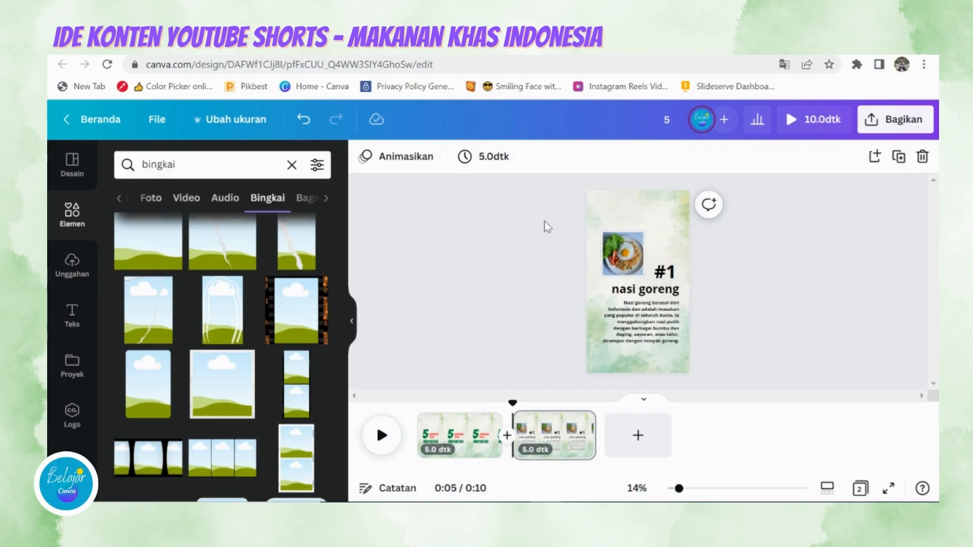
pyautogui.moveTo(544, 223); pyautogui.dragTo(641, 323)
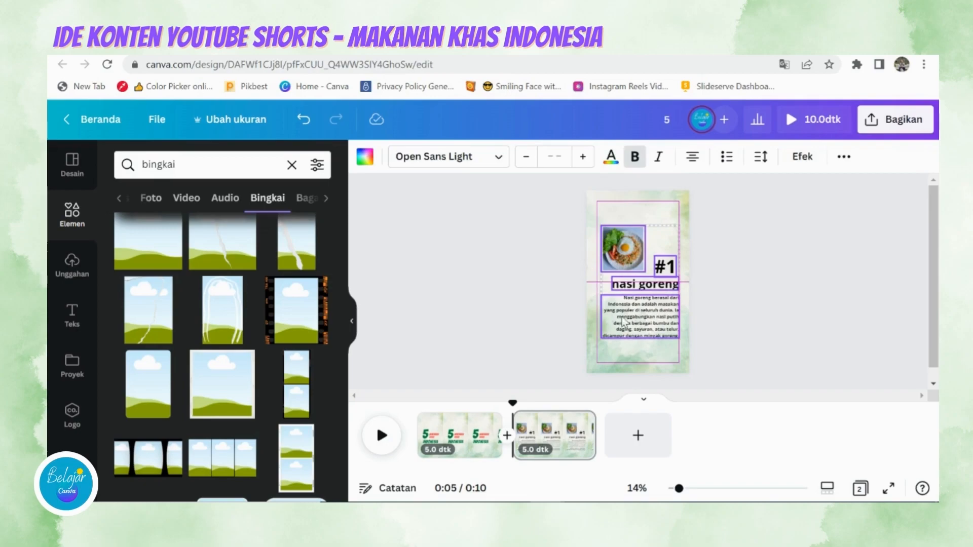
pyautogui.click(495, 317)
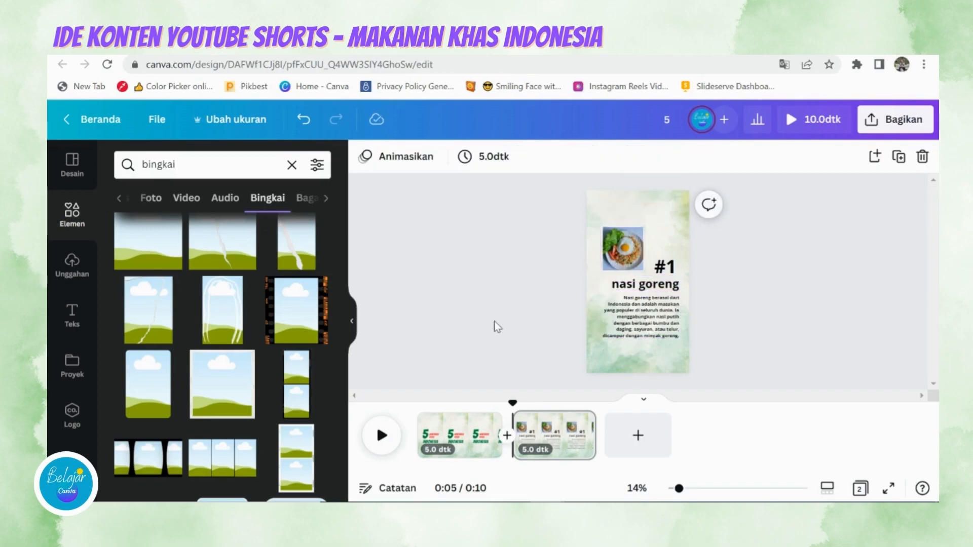
# Step: Duplicate page 2 and change the number heading on the copy to "#2"
pyautogui.moveTo(576, 426)
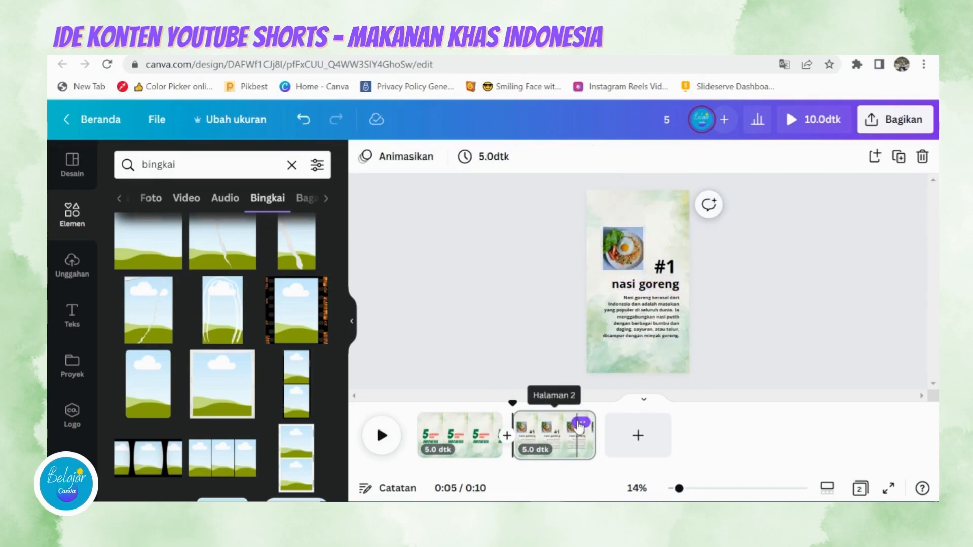
pyautogui.click(581, 423)
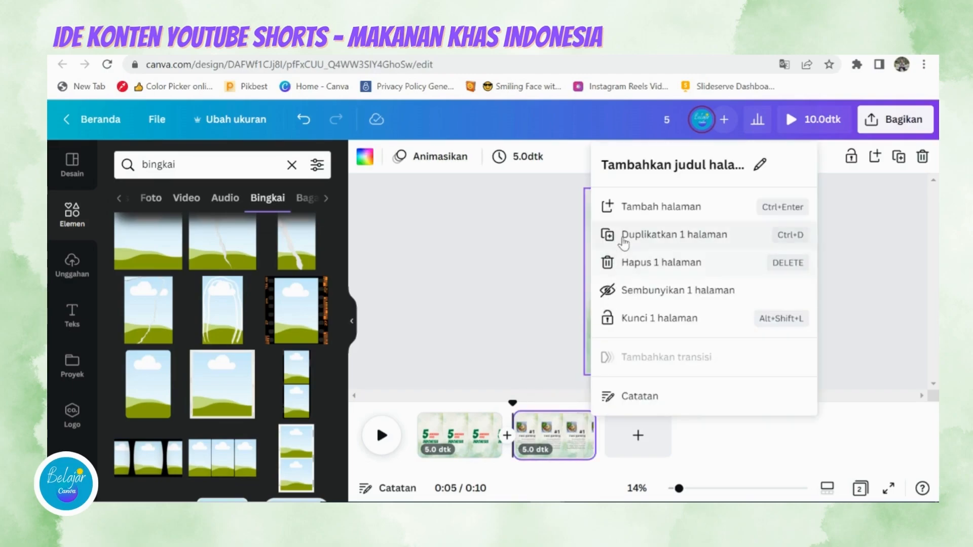
pyautogui.click(610, 247)
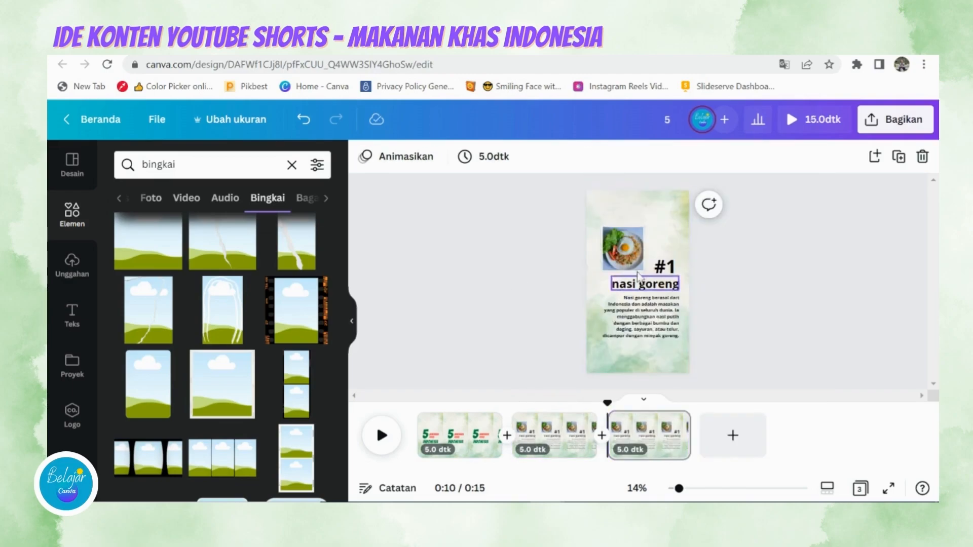
pyautogui.doubleClick(664, 268)
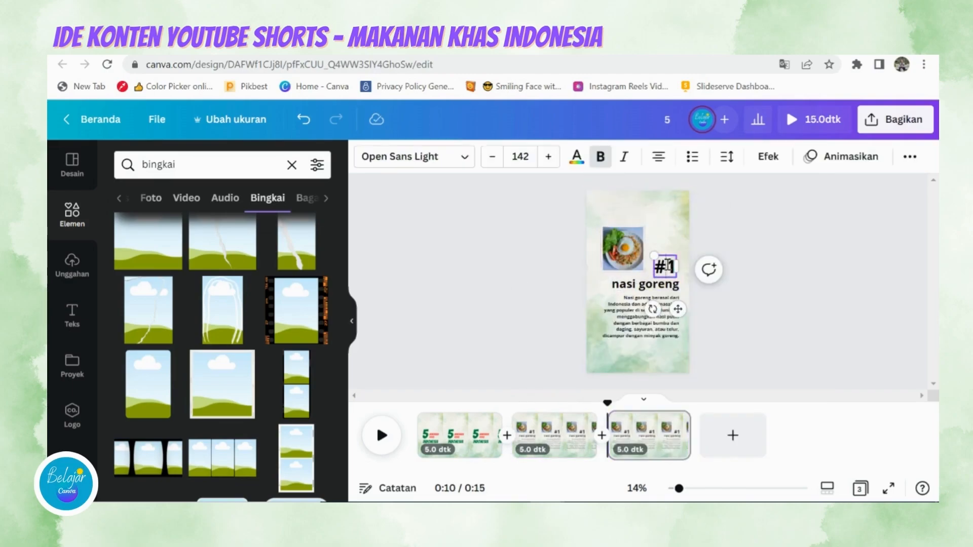
pyautogui.moveTo(666, 266); pyautogui.dragTo(674, 266)
pyautogui.write('2')
pyautogui.click(784, 293)
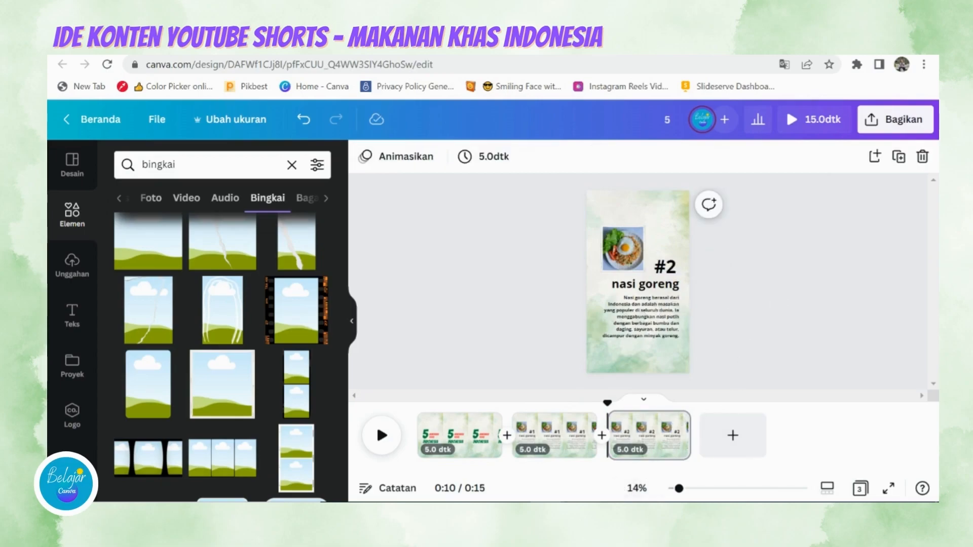
# Step: Copy the word "rendang" from the Notepad notes, replace the "nasi goreng" title on page 3 with it, and shift the title right under "#2"
pyautogui.hotkey('alt', 'Tab')
pyautogui.click(288, 282)
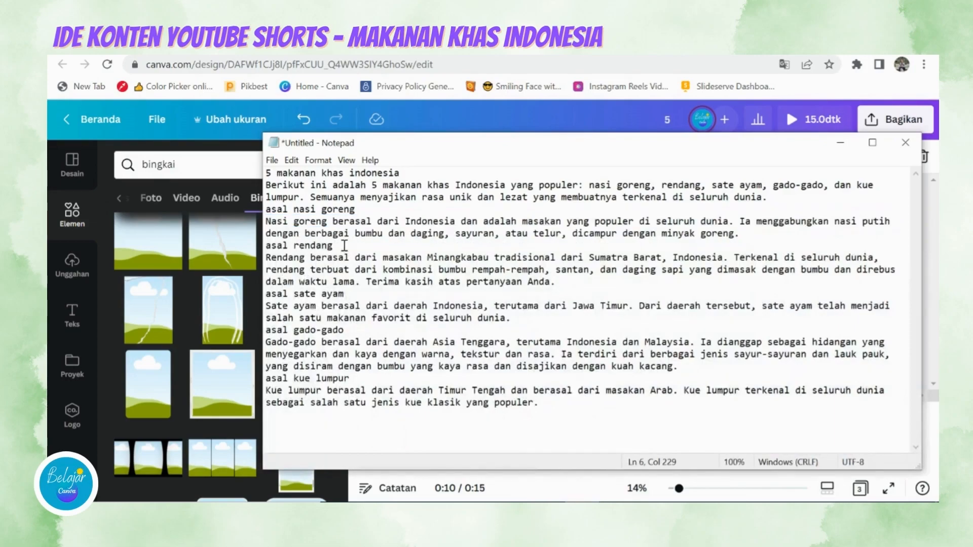
pyautogui.moveTo(344, 246); pyautogui.dragTo(298, 246)
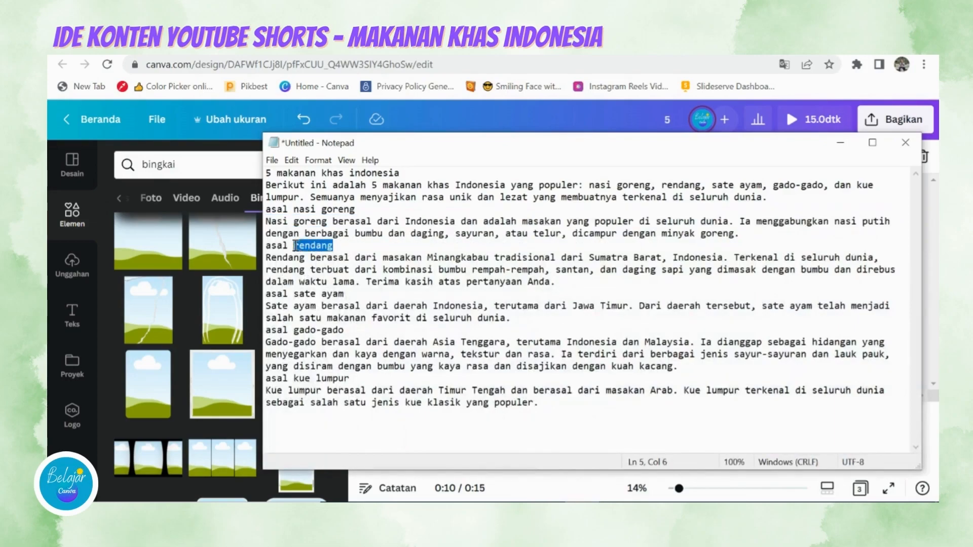
pyautogui.rightClick(296, 246)
pyautogui.click(314, 285)
pyautogui.hotkey('alt', 'Tab')
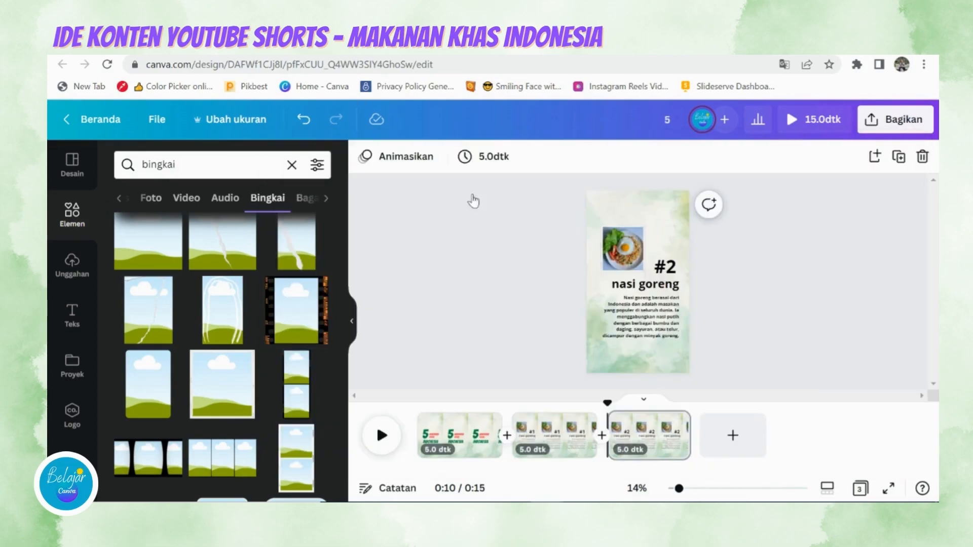
pyautogui.doubleClick(651, 287)
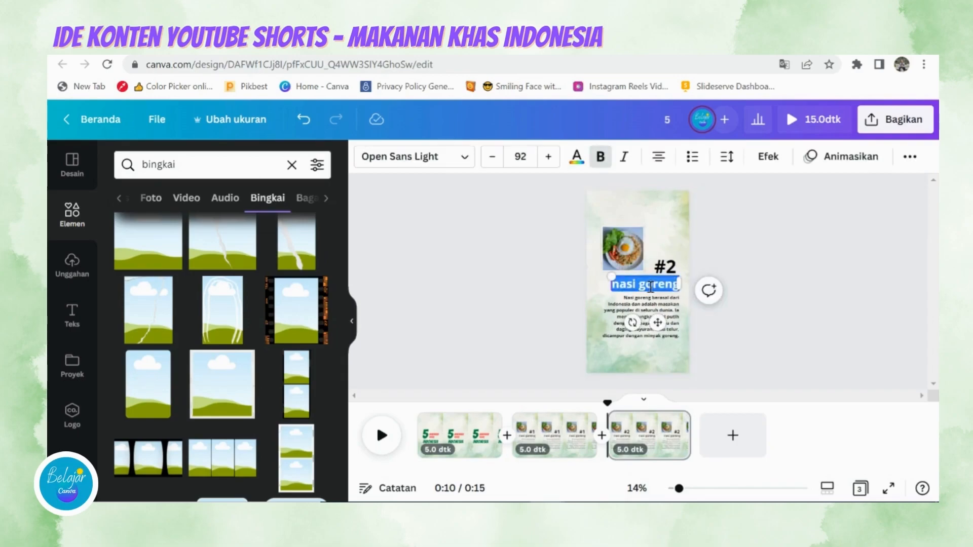
pyautogui.hotkey('ctrl', 'v')
pyautogui.click(794, 277)
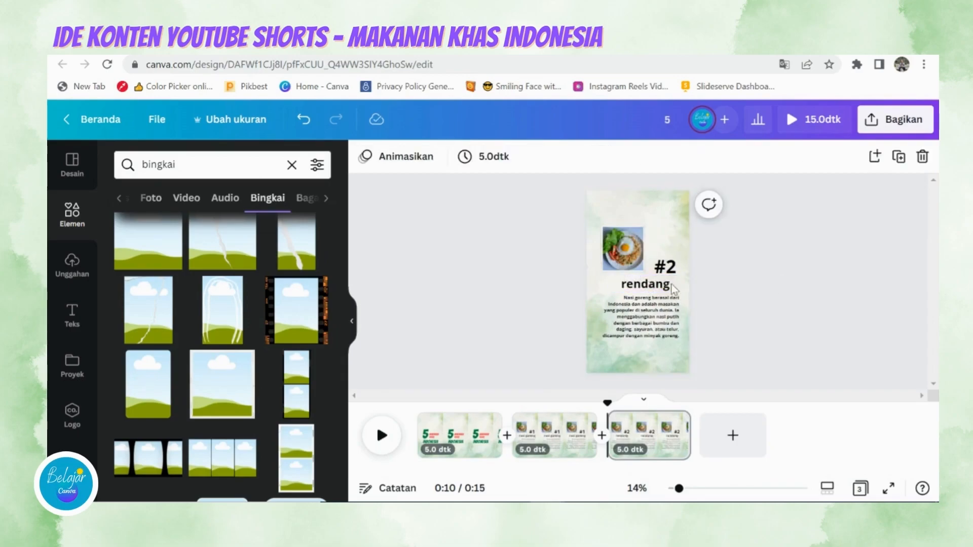
pyautogui.click(661, 288)
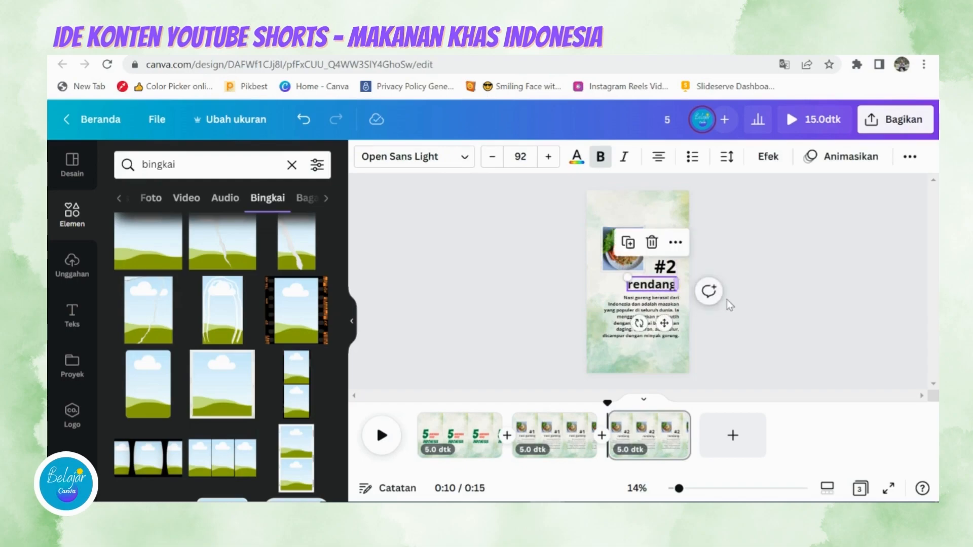
pyautogui.click(750, 338)
# Step: Copy the rendang paragraph from Notepad without its closing thank-you sentence and replace the nasi goreng description on page 3 with it
pyautogui.hotkey('alt', 'Tab')
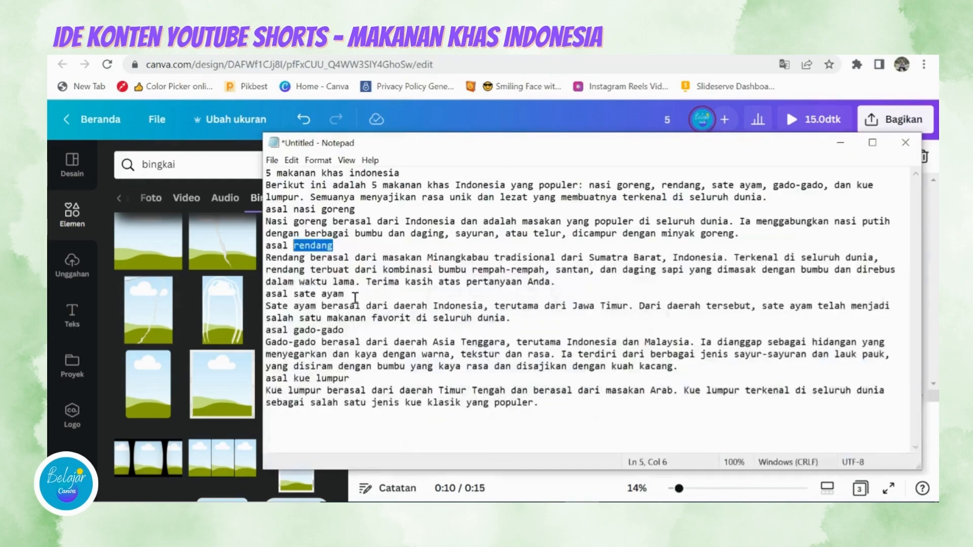
pyautogui.click(355, 297)
pyautogui.moveTo(266, 260); pyautogui.dragTo(361, 283)
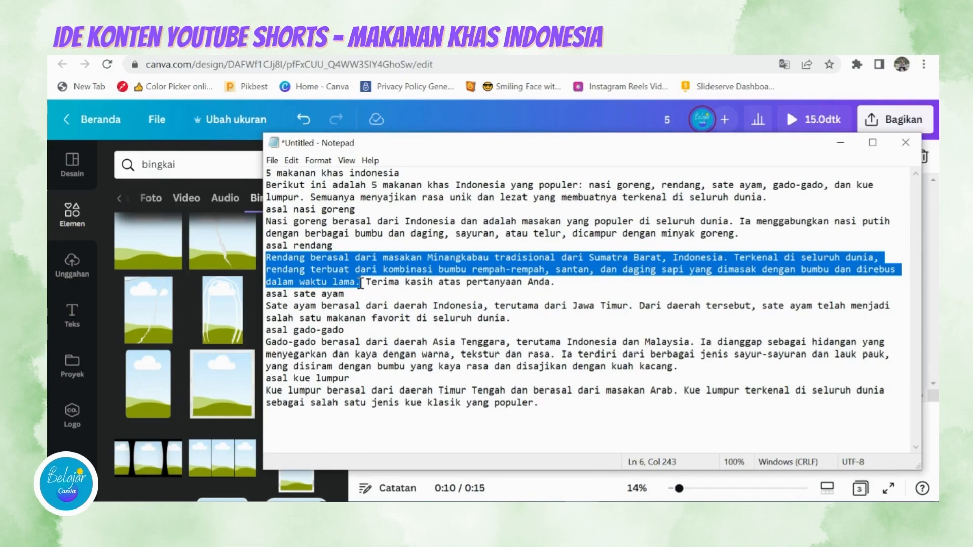
pyautogui.rightClick(316, 270)
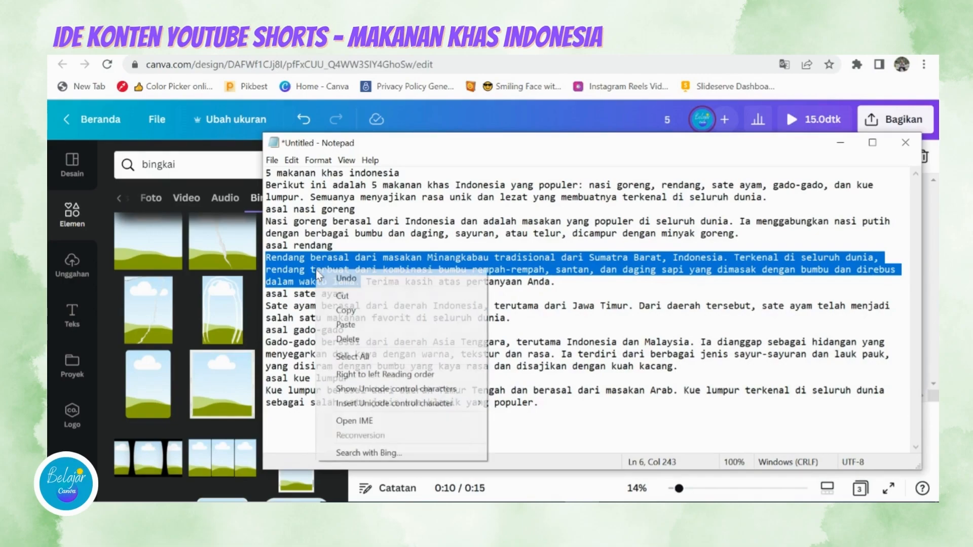
pyautogui.click(332, 308)
pyautogui.click(295, 74)
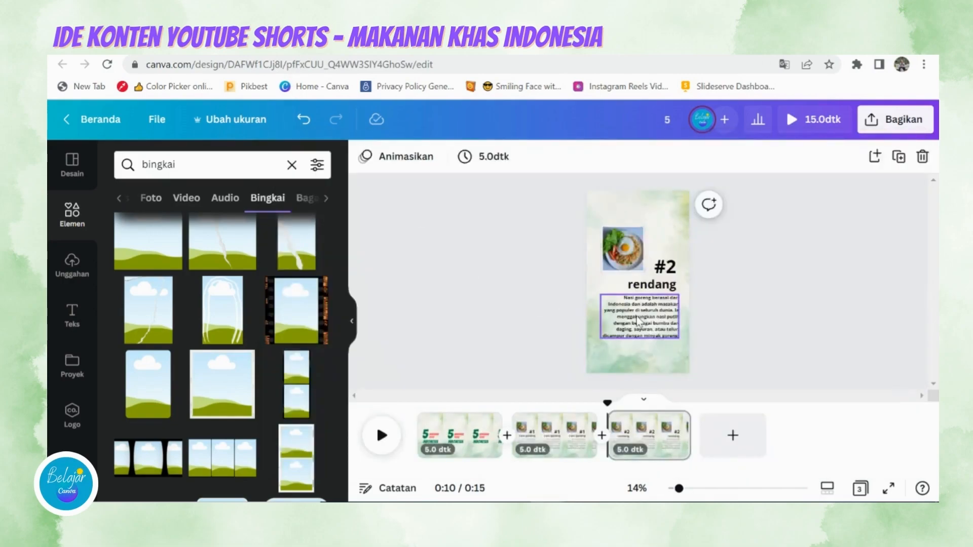
pyautogui.doubleClick(592, 312)
pyautogui.rightClick(588, 316)
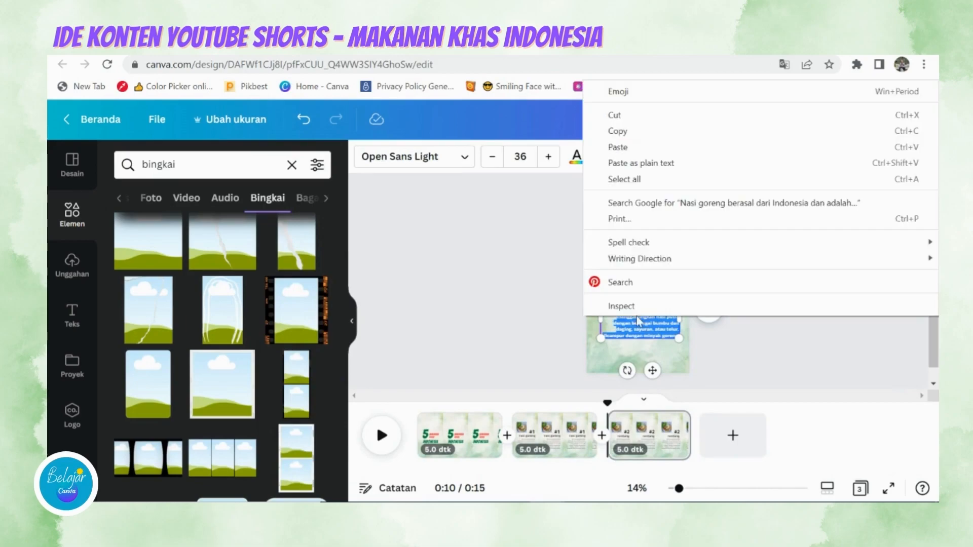
pyautogui.click(648, 147)
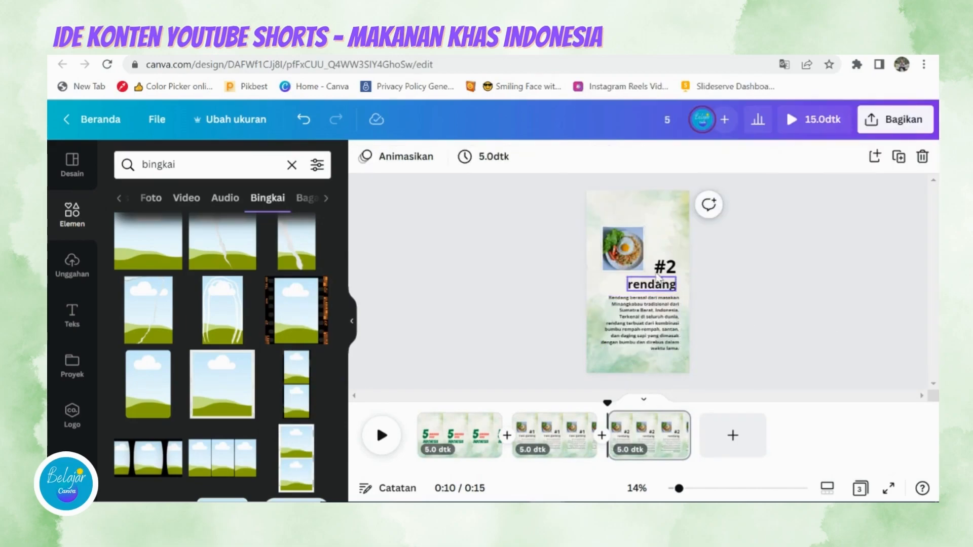
# Step: Detach the nasi goreng photo from its frame on page 3 and delete the photo, leaving the frame empty
pyautogui.rightClick(628, 248)
pyautogui.click(890, 228)
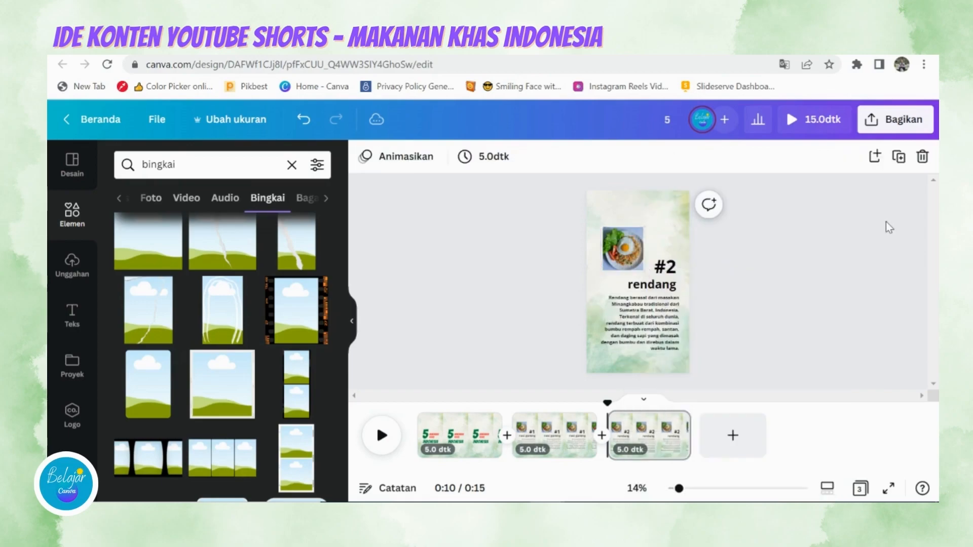
pyautogui.rightClick(624, 256)
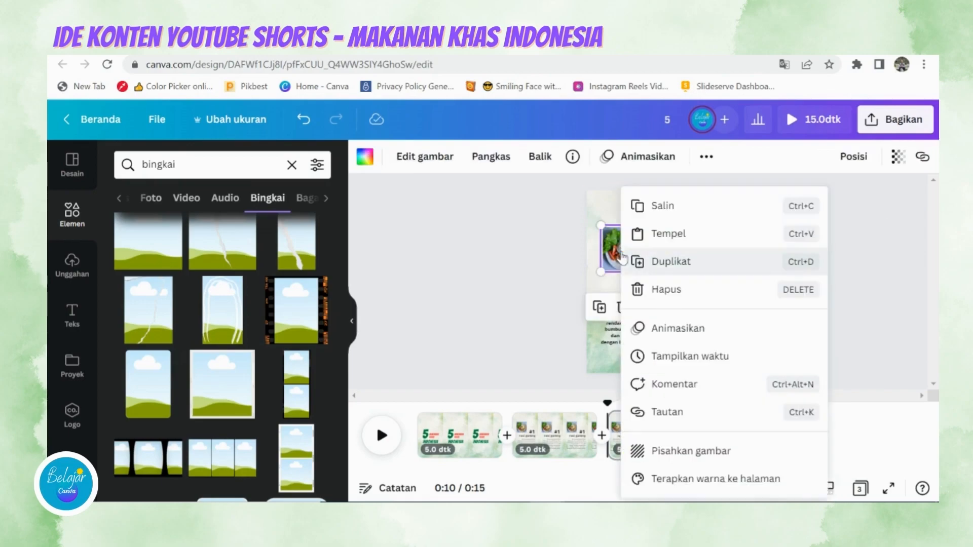
pyautogui.click(685, 456)
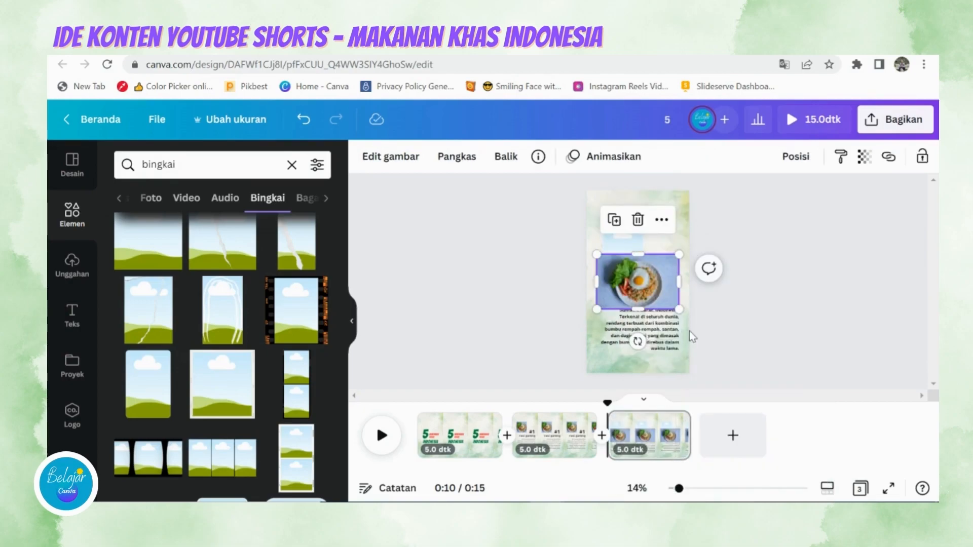
pyautogui.press('Delete')
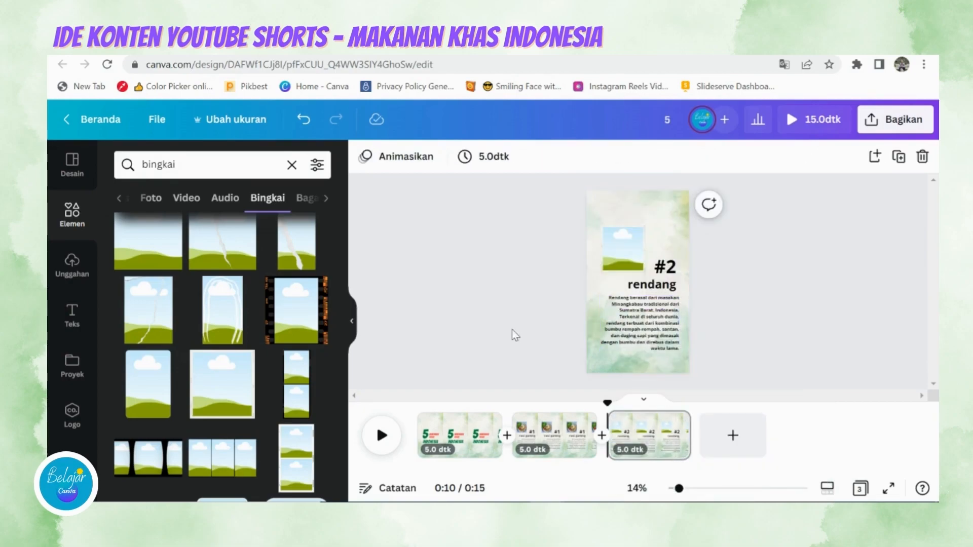
# Step: Search the elements for "rendang" and list only the photo results
pyautogui.click(291, 165)
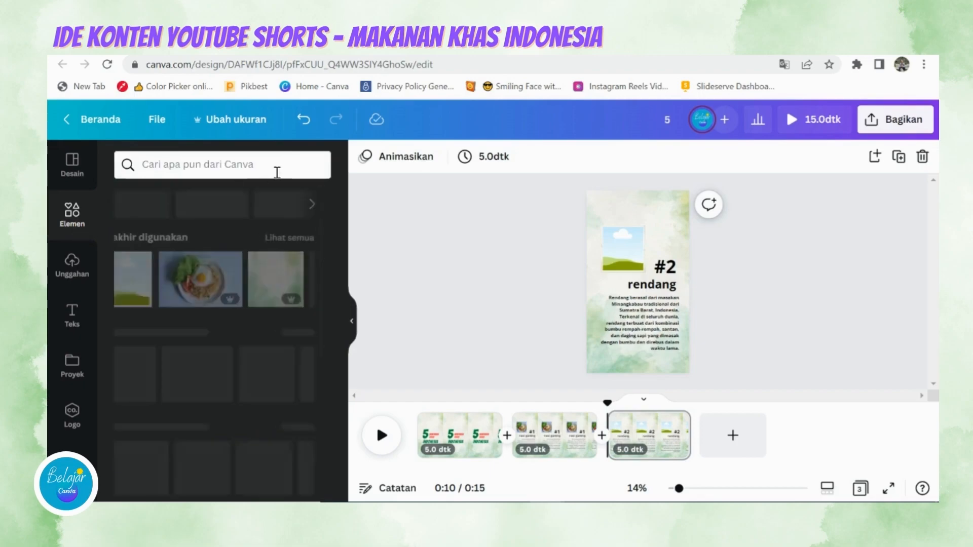
pyautogui.click(288, 166)
pyautogui.write('re')
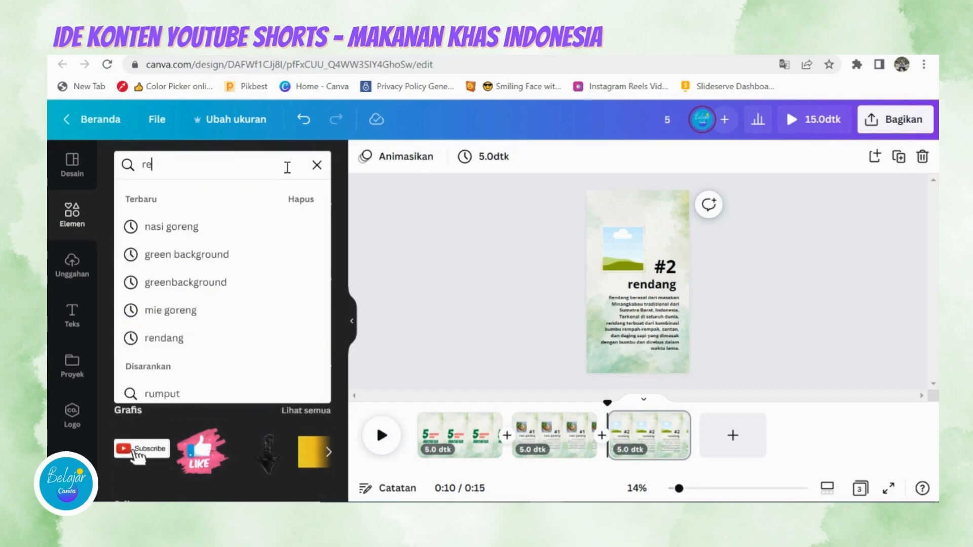
pyautogui.write('ndang')
pyautogui.press('Return')
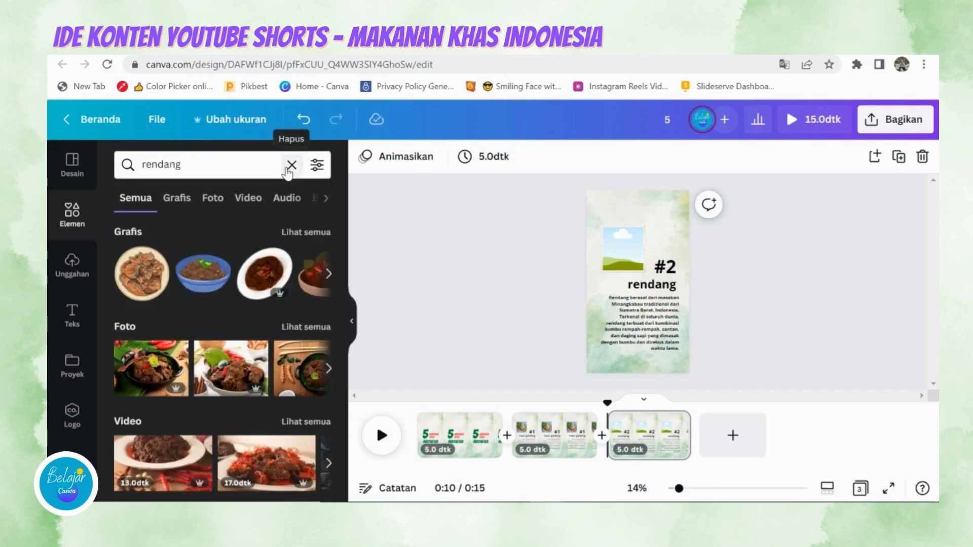
pyautogui.click(308, 328)
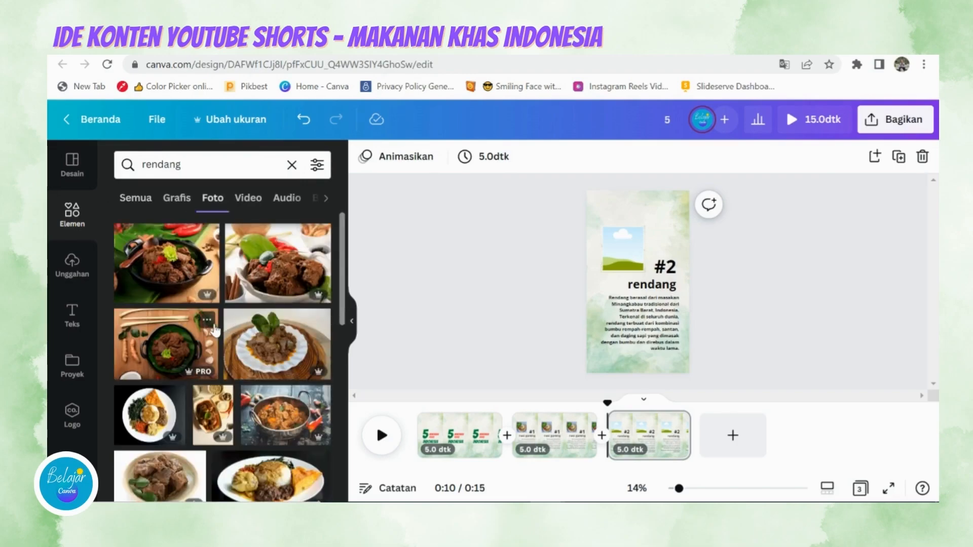
# Step: Add the first rendang photo to page 3 and drop it into the empty frame
pyautogui.click(173, 281)
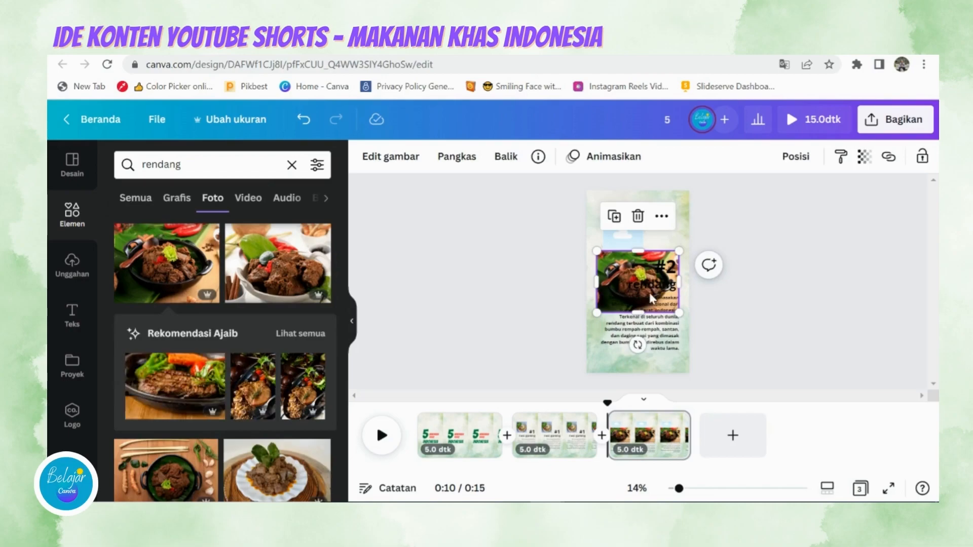
pyautogui.moveTo(639, 286); pyautogui.dragTo(603, 262)
pyautogui.click(603, 287)
pyautogui.click(869, 297)
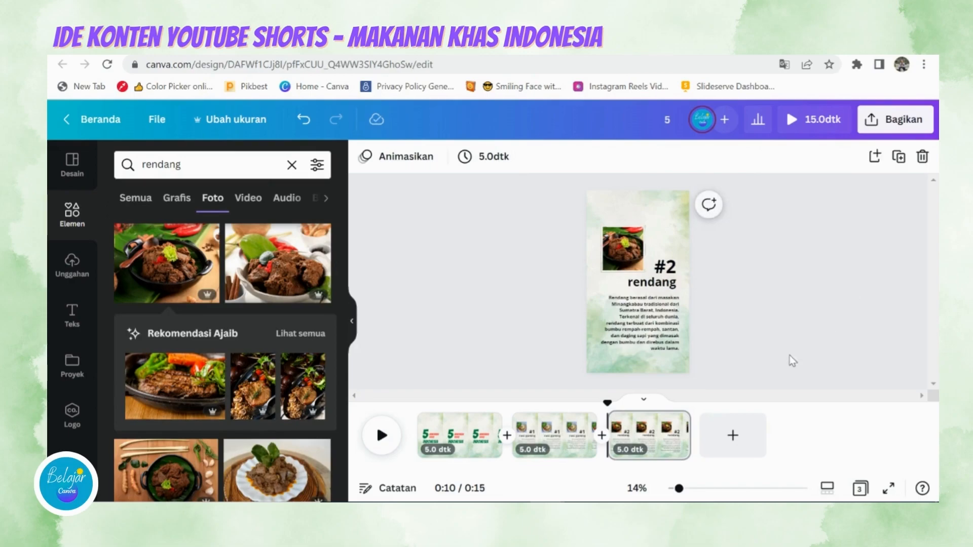
# Step: Duplicate page 3, the rendang page, as the base for another food page
pyautogui.moveTo(677, 429)
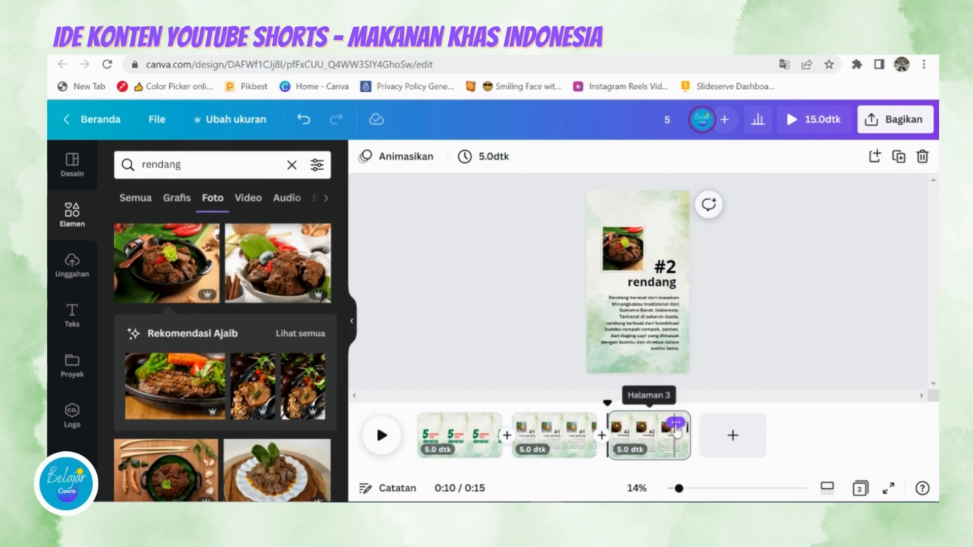
pyautogui.click(676, 424)
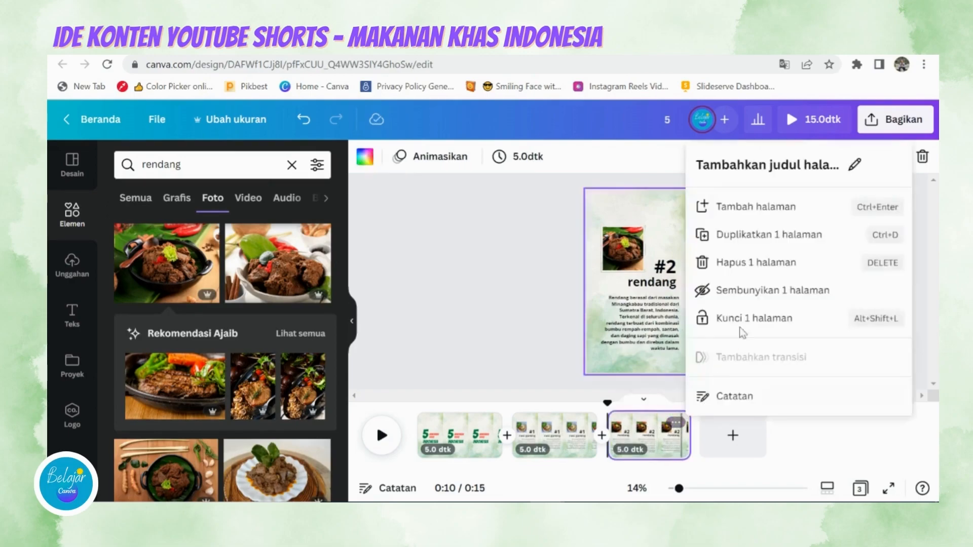
pyautogui.click(743, 245)
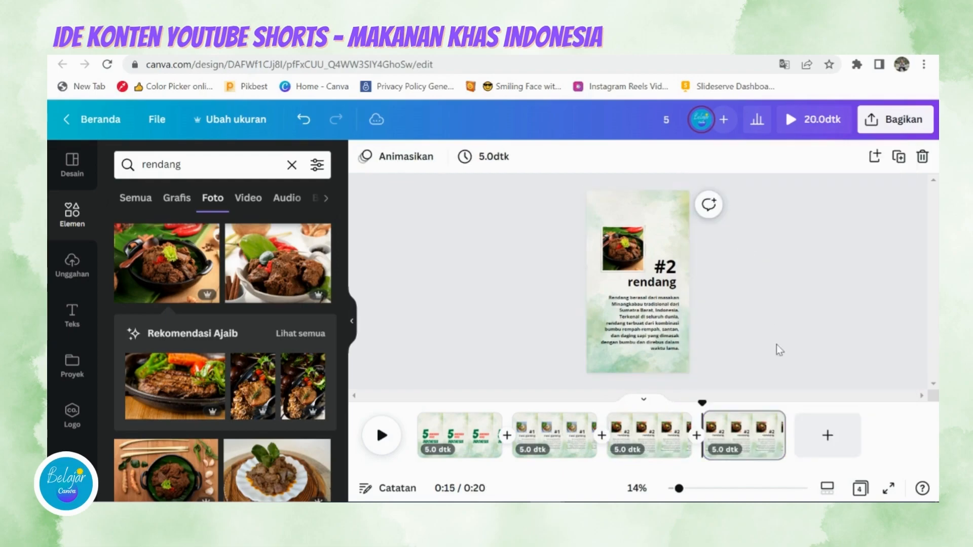
# Step: Change the dish number on page 4 to #3
pyautogui.click(665, 267)
pyautogui.doubleClick(669, 267)
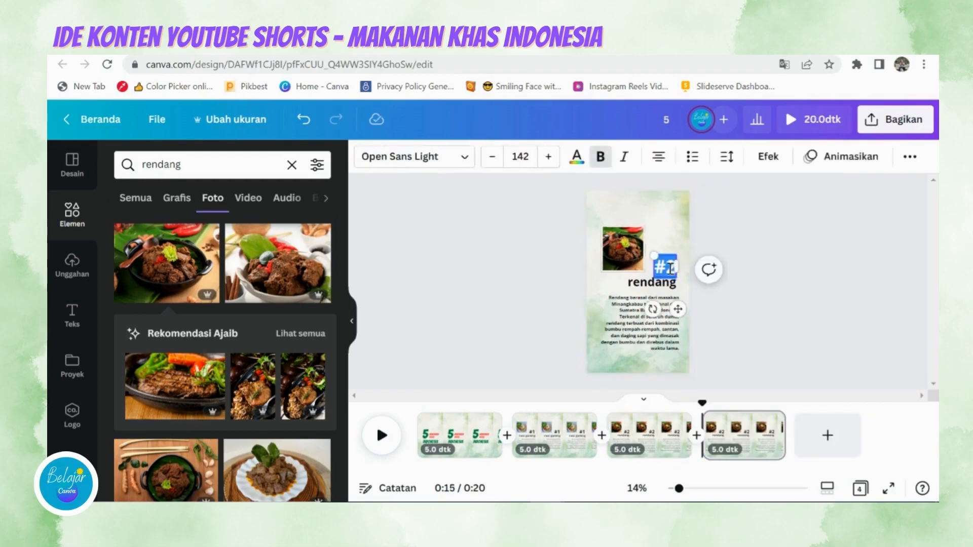
pyautogui.doubleClick(670, 269)
pyautogui.write('3')
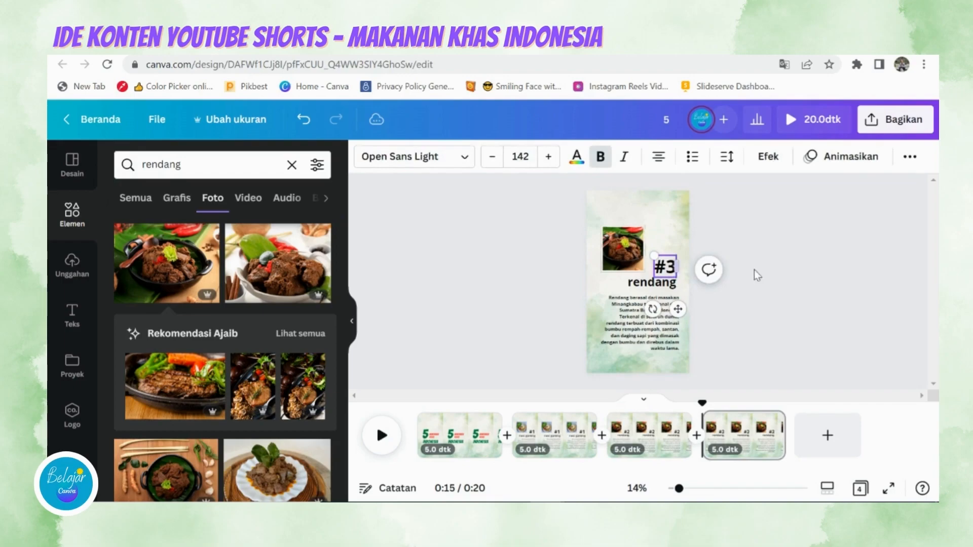
pyautogui.click(754, 270)
# Step: Copy the dish name "sate ayam" from its heading in the Notepad text and return to Canva
pyautogui.click(580, 513)
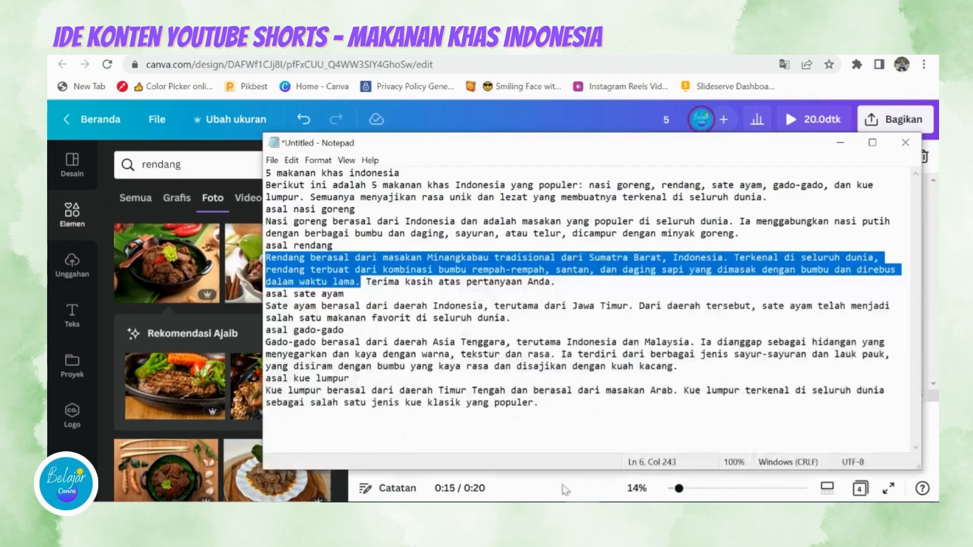
pyautogui.click(382, 332)
pyautogui.moveTo(345, 293); pyautogui.dragTo(298, 295)
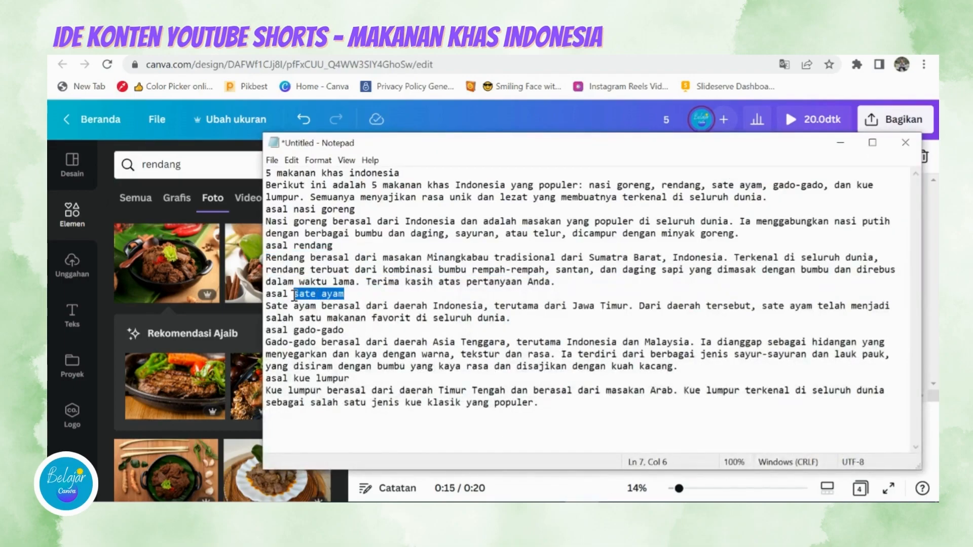
pyautogui.rightClick(293, 295)
pyautogui.click(323, 338)
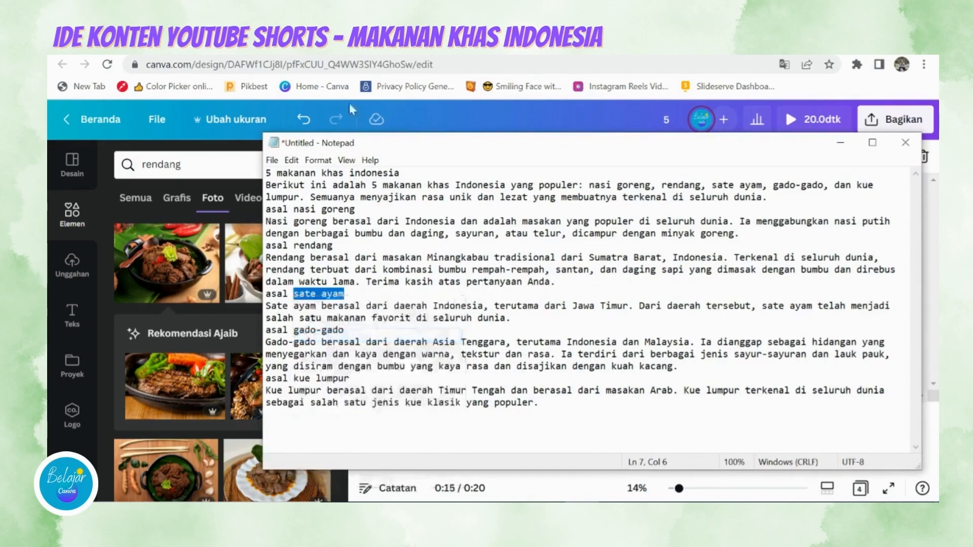
pyautogui.click(353, 108)
# Step: Replace the title "rendang" on page 4 with the copied "sate ayam"
pyautogui.click(667, 284)
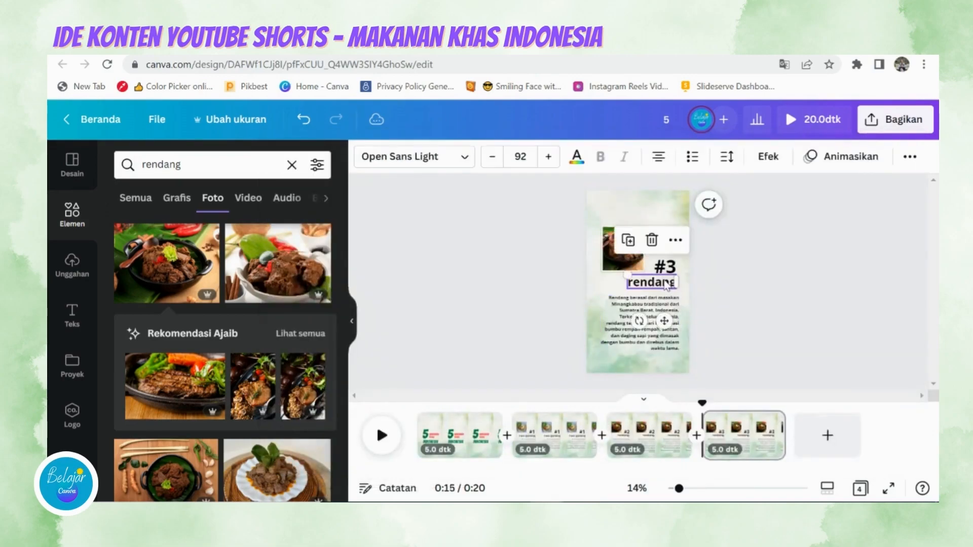
pyautogui.doubleClick(666, 284)
pyautogui.rightClick(664, 282)
pyautogui.click(734, 111)
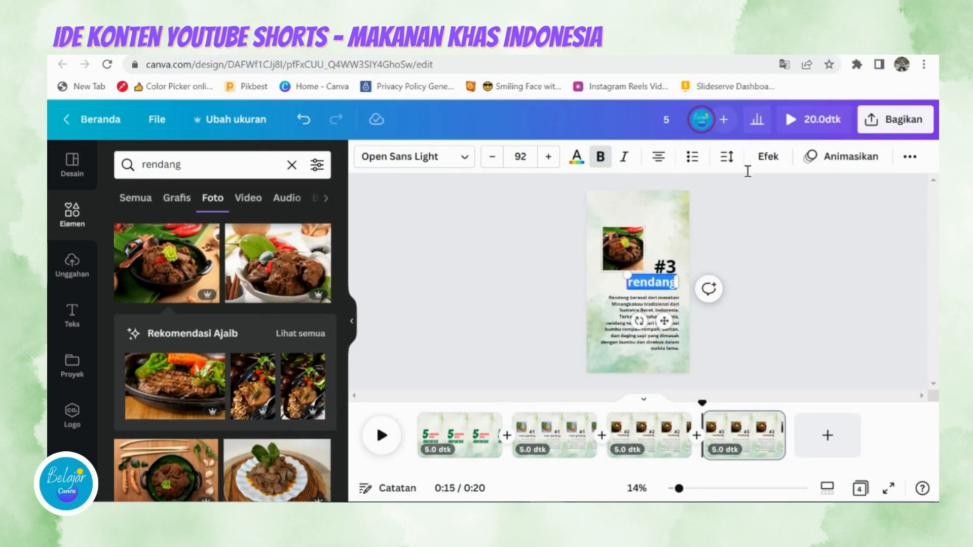
pyautogui.click(804, 296)
# Step: Copy the full sate ayam description paragraph from Notepad and return to the Canva design
pyautogui.click(639, 325)
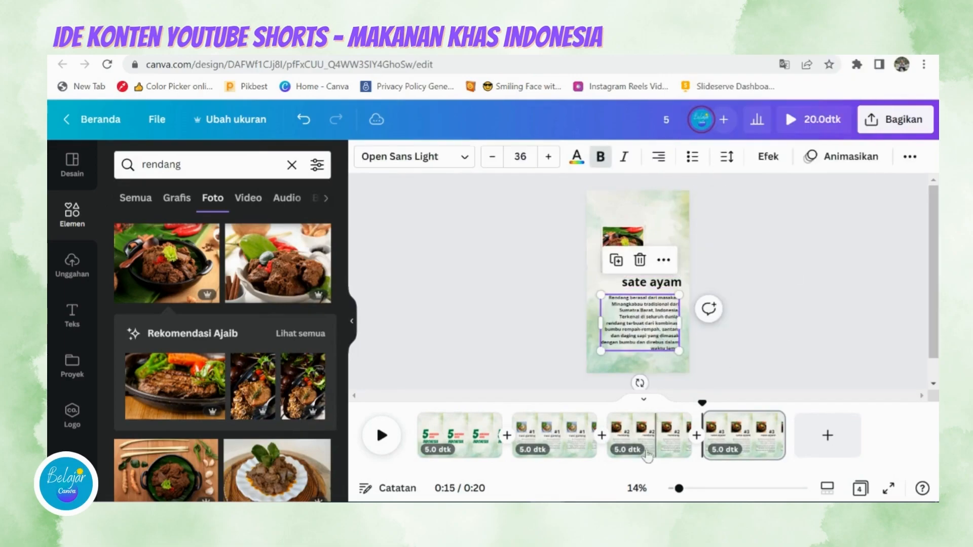
pyautogui.hotkey('alt', 'Tab')
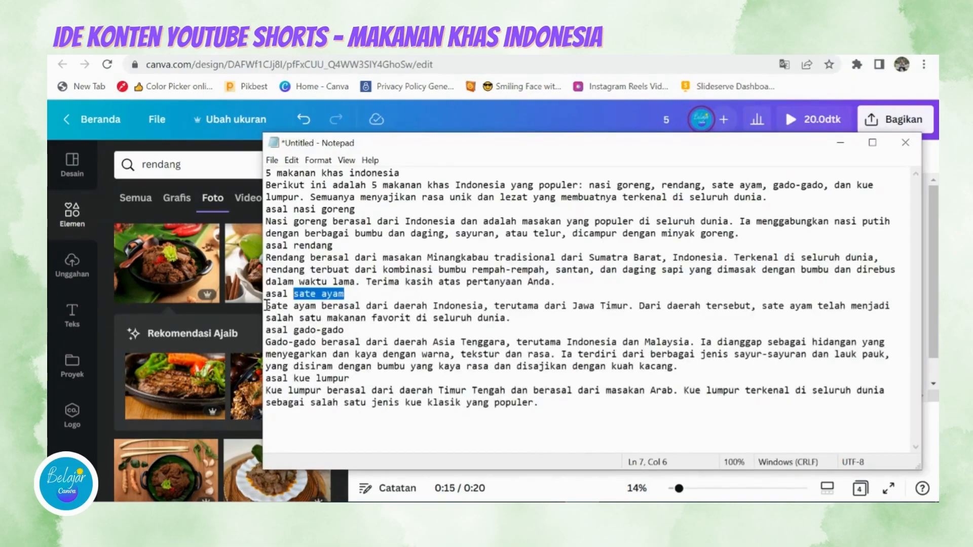
pyautogui.moveTo(266, 306); pyautogui.dragTo(513, 318)
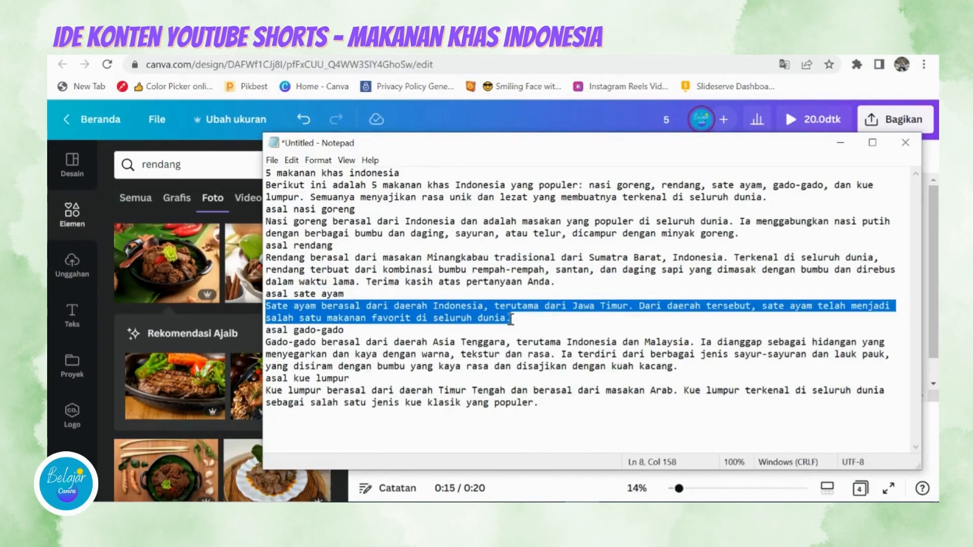
pyautogui.rightClick(484, 318)
pyautogui.click(509, 163)
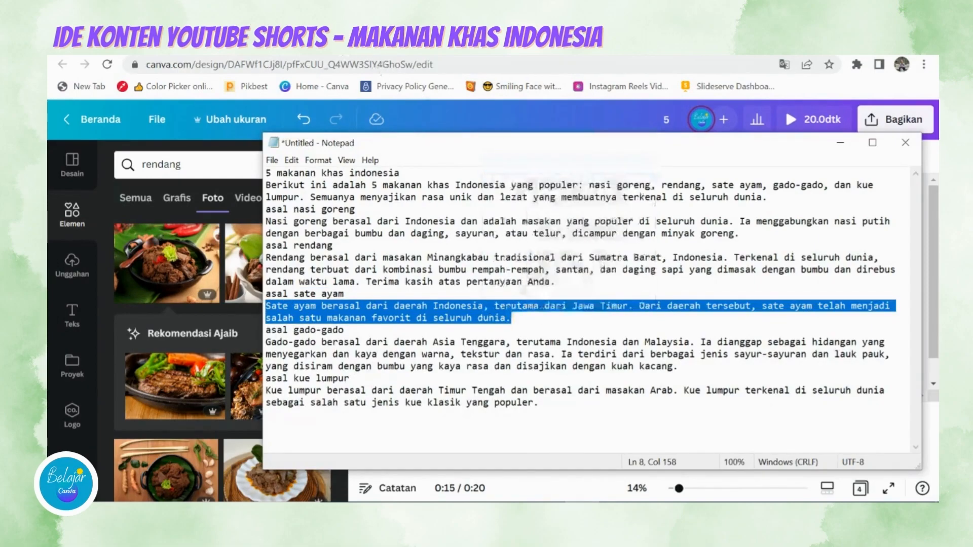
pyautogui.hotkey('alt', 'Tab')
# Step: Replace the rendang description on page 4 with the copied sate ayam paragraph
pyautogui.tripleClick(629, 315)
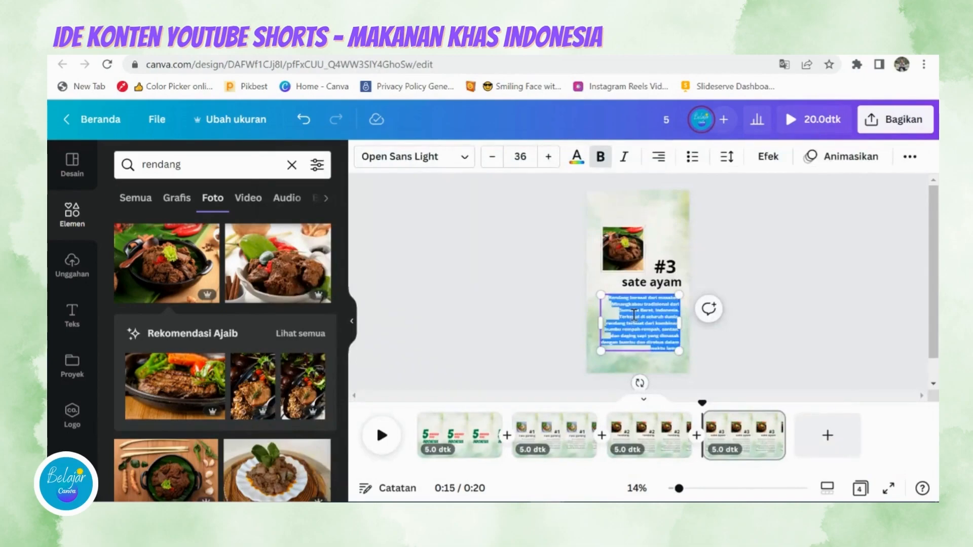
pyautogui.rightClick(628, 315)
pyautogui.click(661, 152)
pyautogui.click(782, 290)
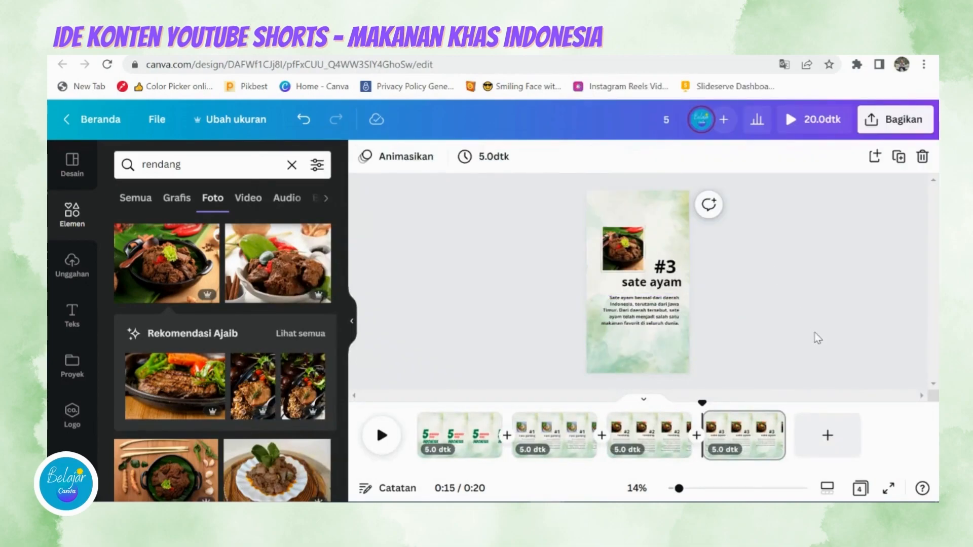
# Step: Duplicate page 4 and clear the copy's frame by detaching the rendang photo and deleting it
pyautogui.click(774, 421)
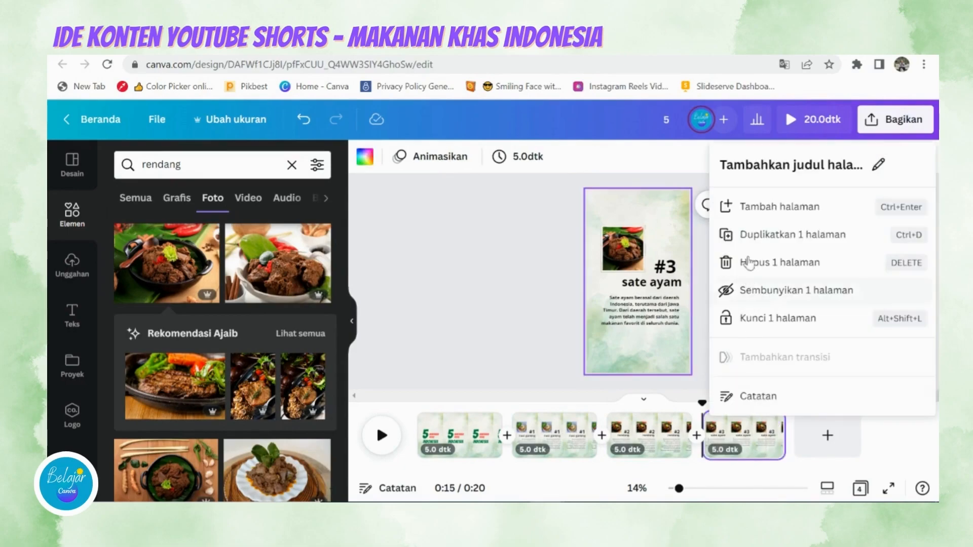
pyautogui.click(751, 235)
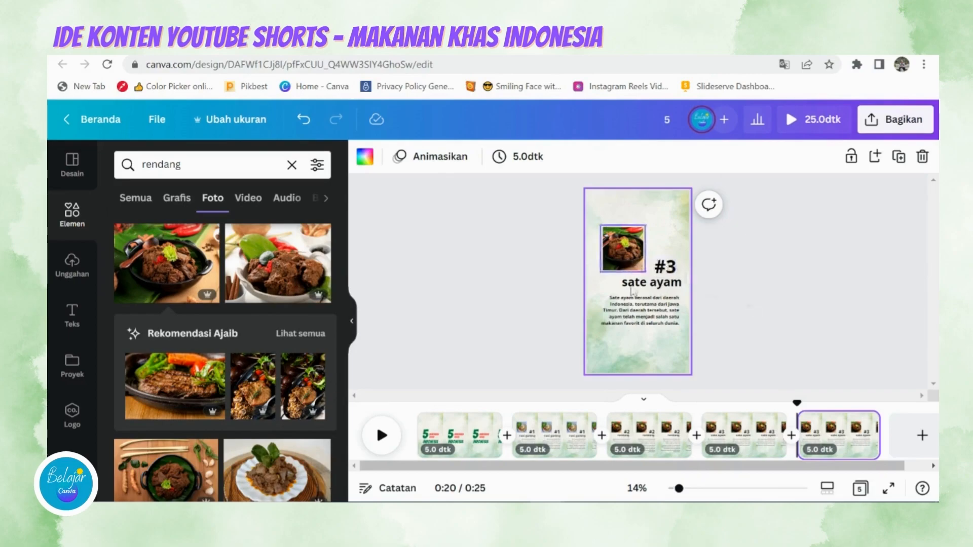
pyautogui.click(628, 262)
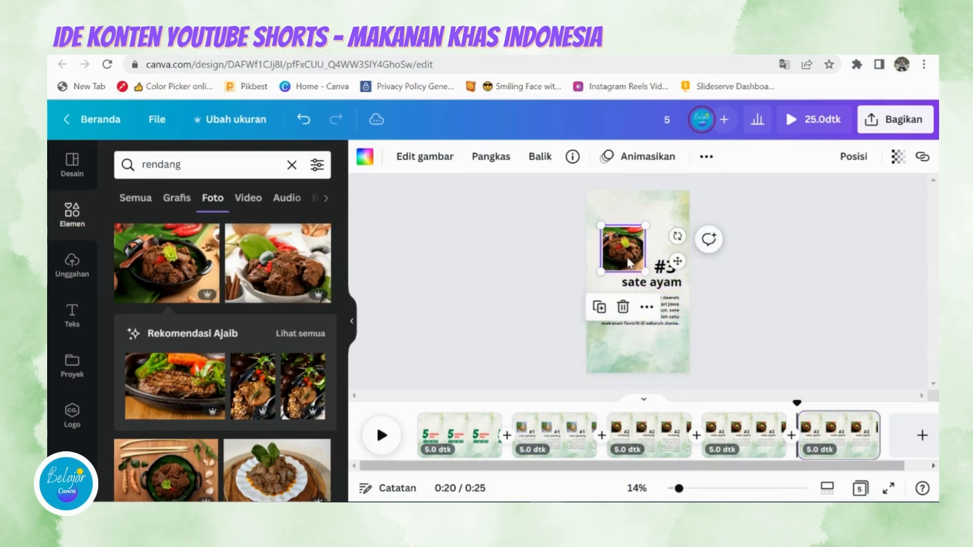
pyautogui.rightClick(629, 262)
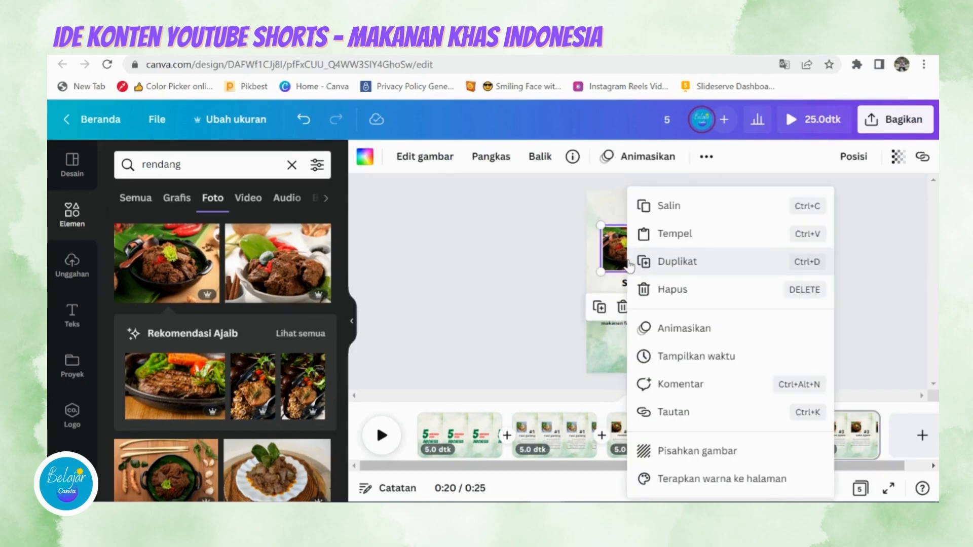
pyautogui.click(667, 450)
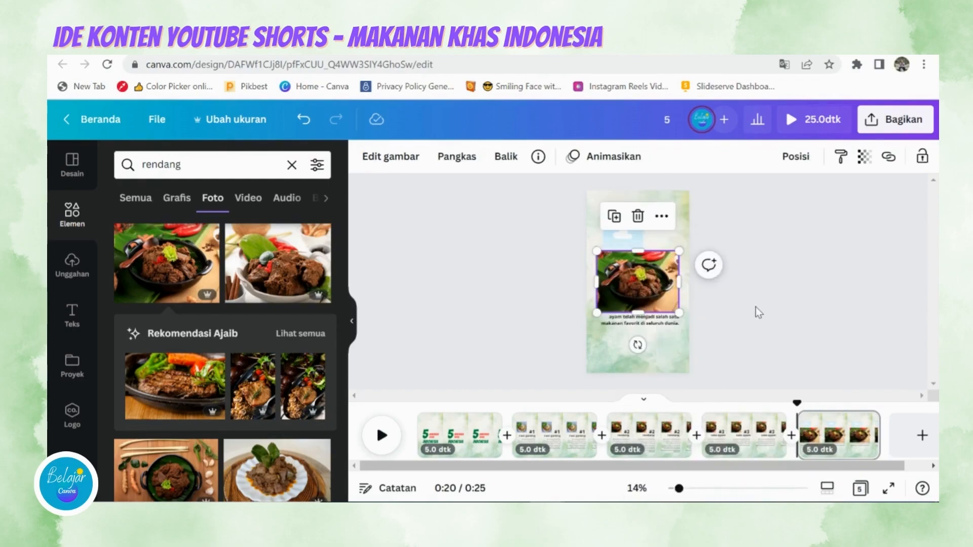
pyautogui.press('Delete')
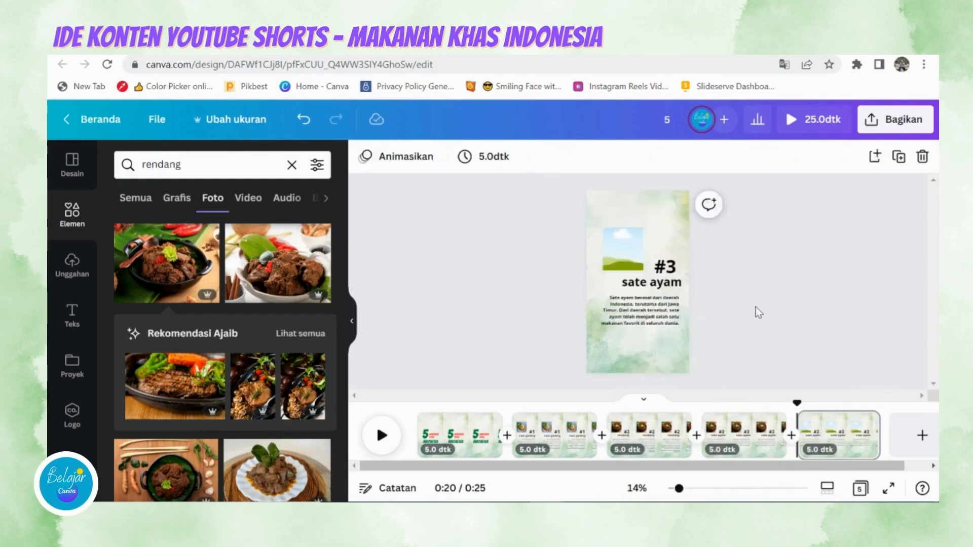
# Step: Search the elements for "sate ayam" and list only the photo results
pyautogui.click(73, 215)
pyautogui.click(194, 169)
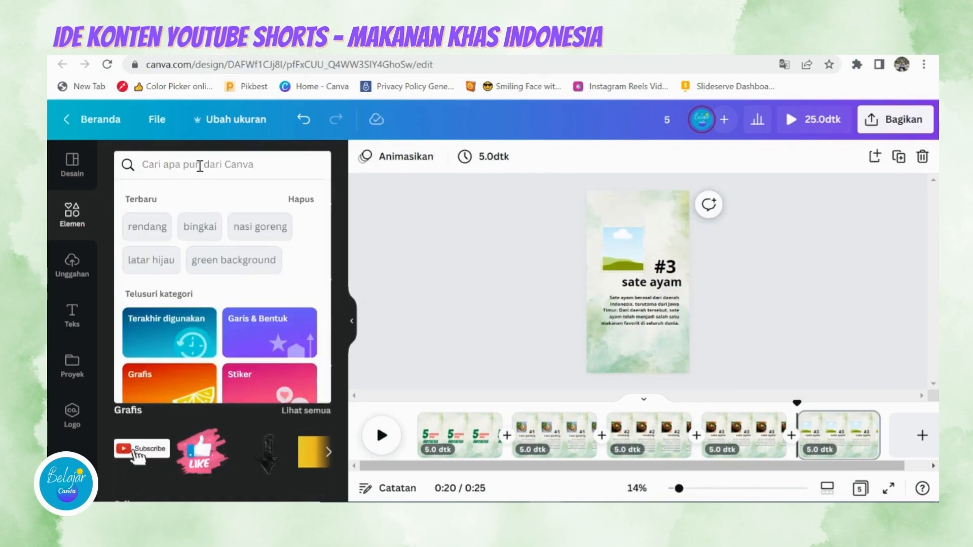
pyautogui.write('sate ')
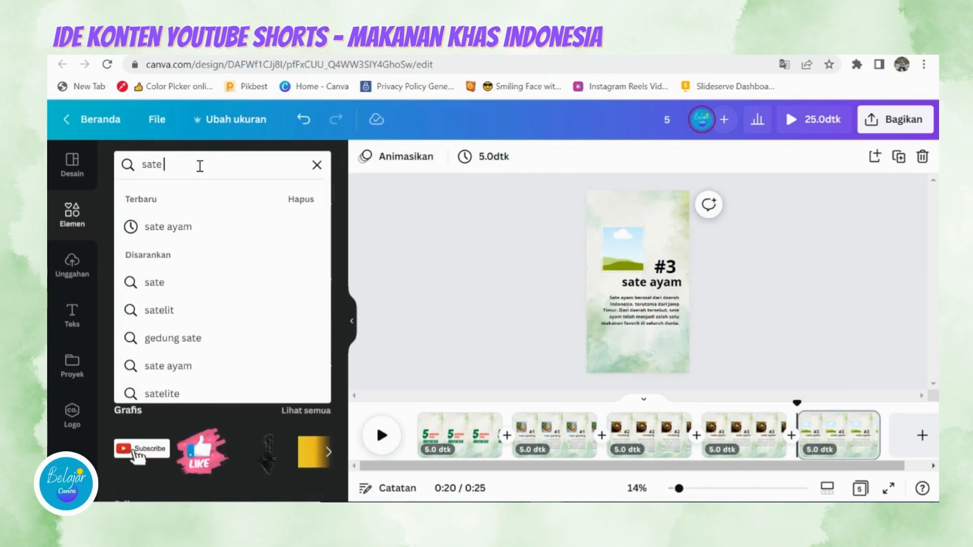
pyautogui.write('ayam')
pyautogui.press('Return')
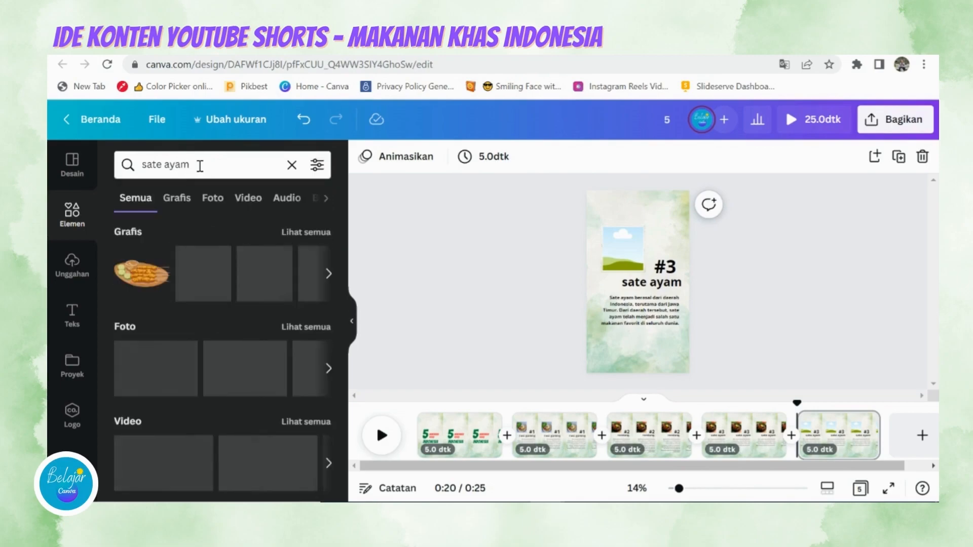
pyautogui.click(307, 327)
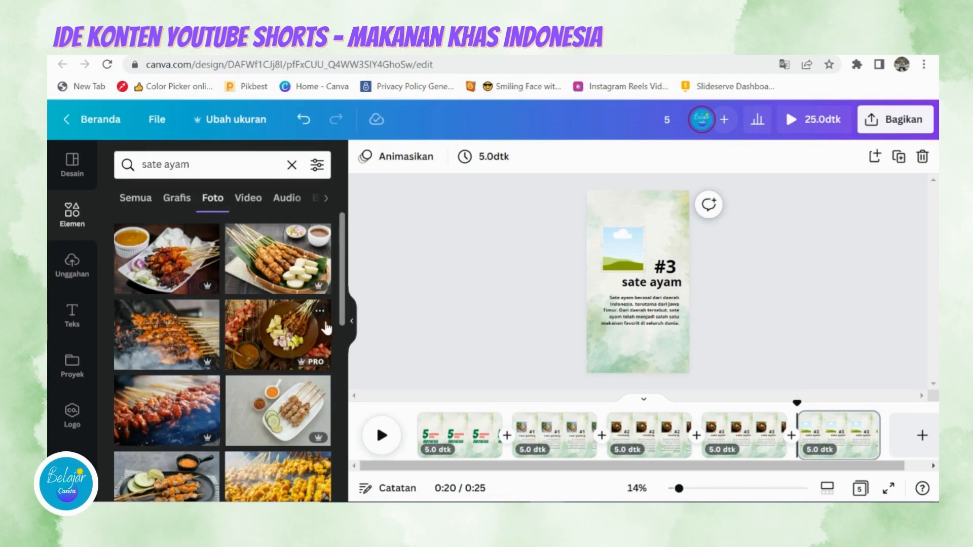
# Step: Add the photo of sate on a white plate with a sauce bowl and drop it into page 5's empty frame
pyautogui.scroll(-2, 324, 329)
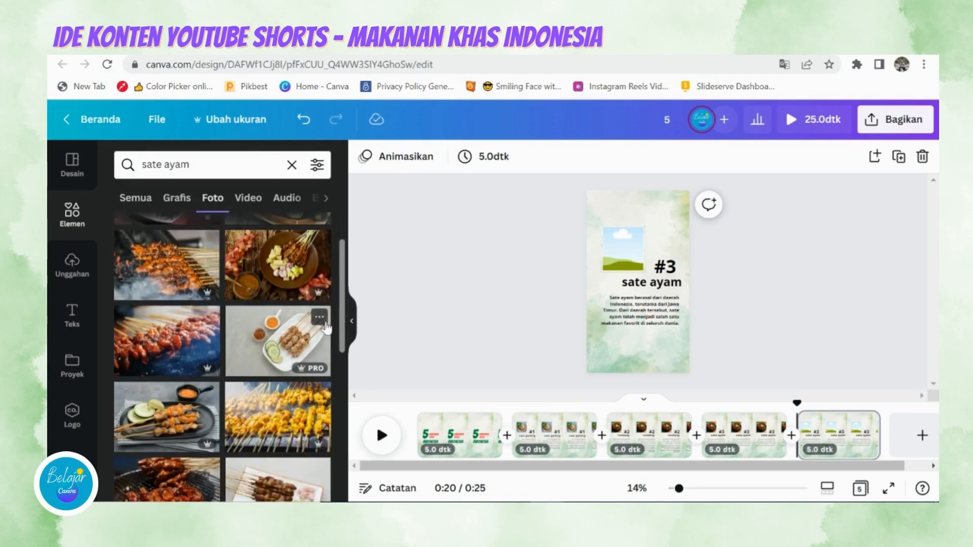
pyautogui.scroll(-2, 326, 328)
pyautogui.scroll(-4, 326, 328)
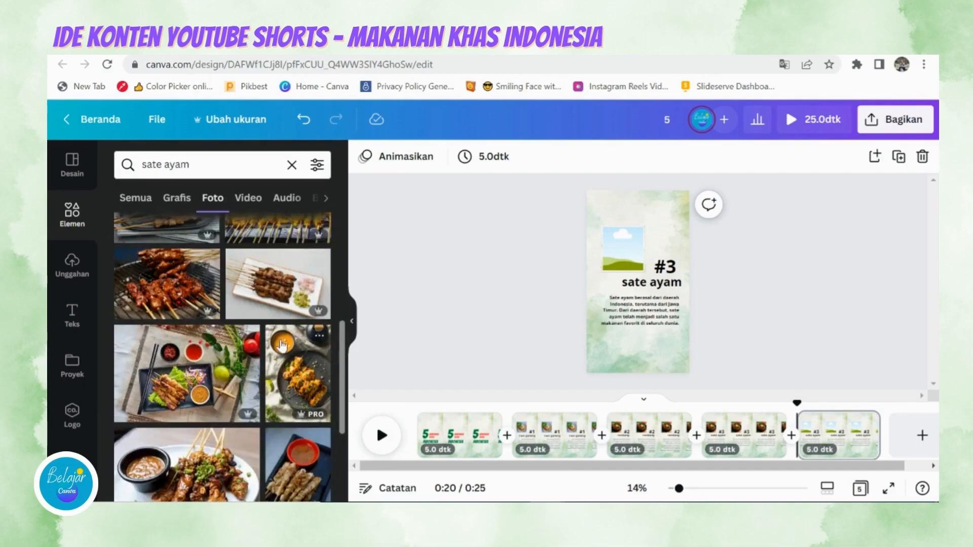
pyautogui.scroll(-3, 283, 346)
pyautogui.click(203, 337)
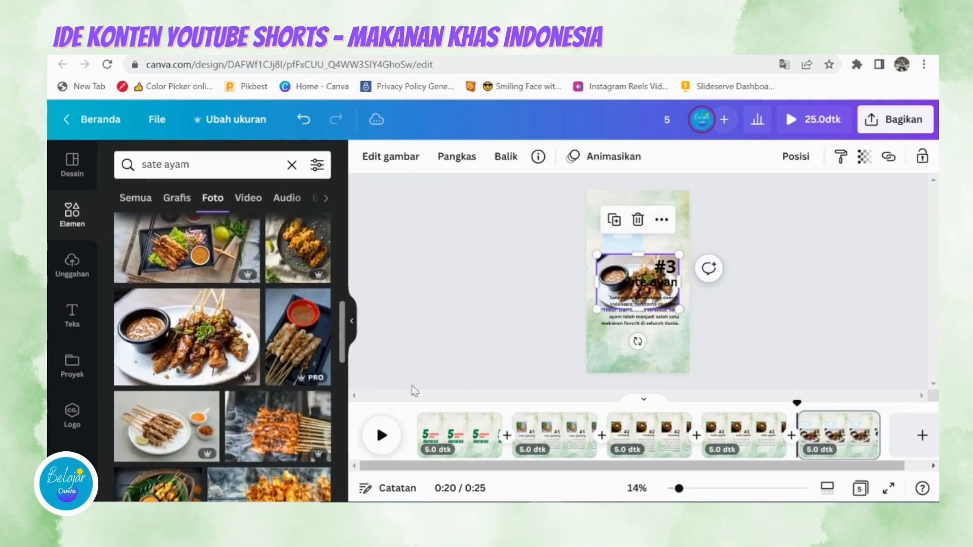
pyautogui.moveTo(613, 264); pyautogui.dragTo(606, 248)
pyautogui.click(522, 280)
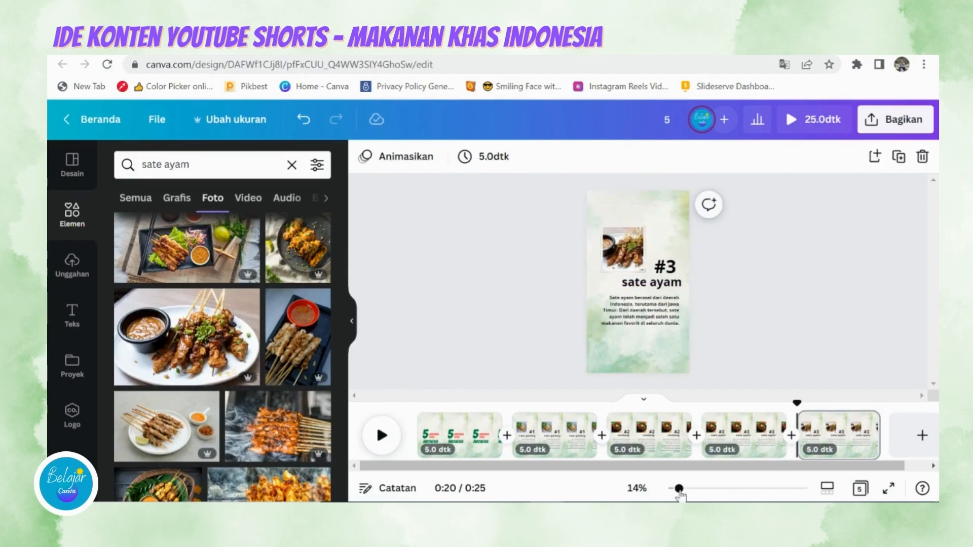
# Step: Change the dish number on page 5 to #4
pyautogui.moveTo(679, 489)
pyautogui.mouseDown()
pyautogui.moveTo(708, 489)
pyautogui.moveTo(691, 489)
pyautogui.mouseUp()
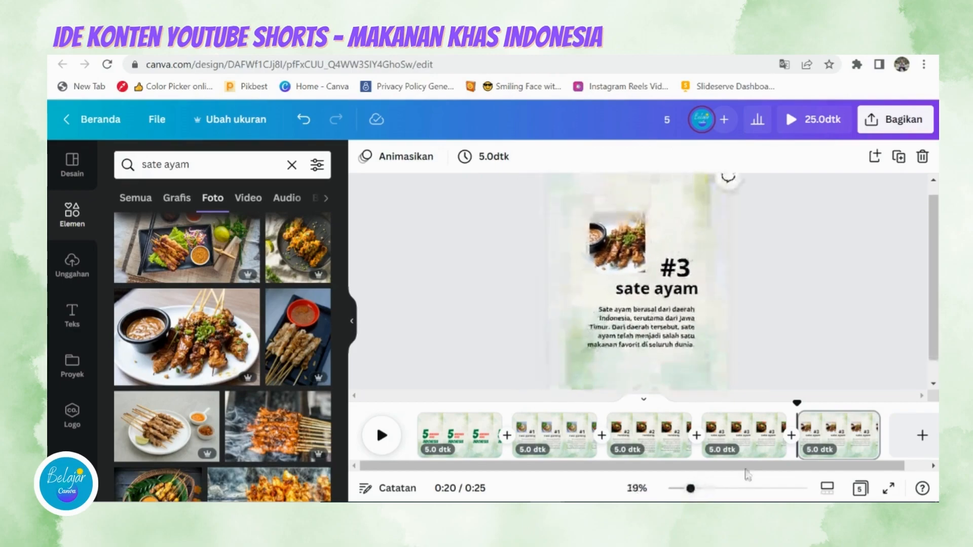
pyautogui.click(838, 428)
pyautogui.click(691, 271)
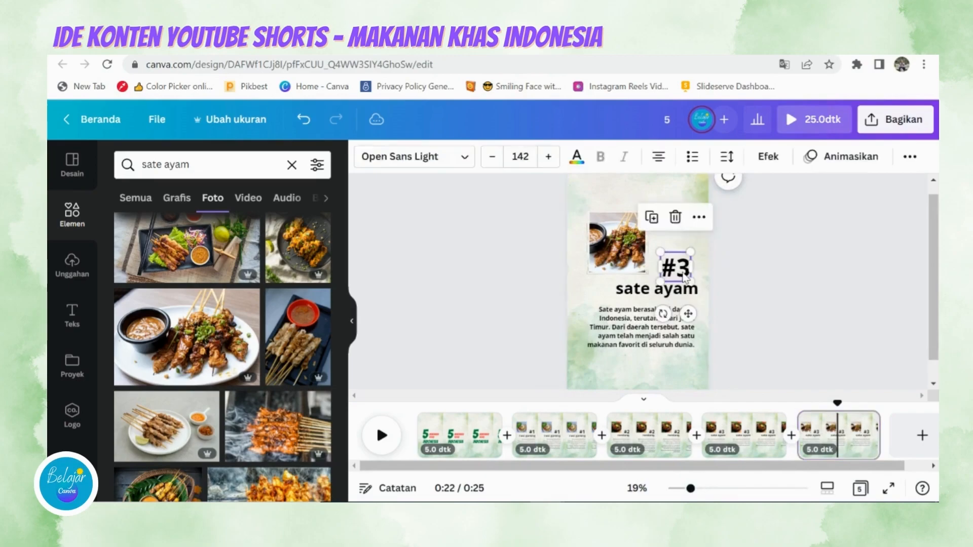
pyautogui.doubleClick(684, 272)
pyautogui.click(683, 272)
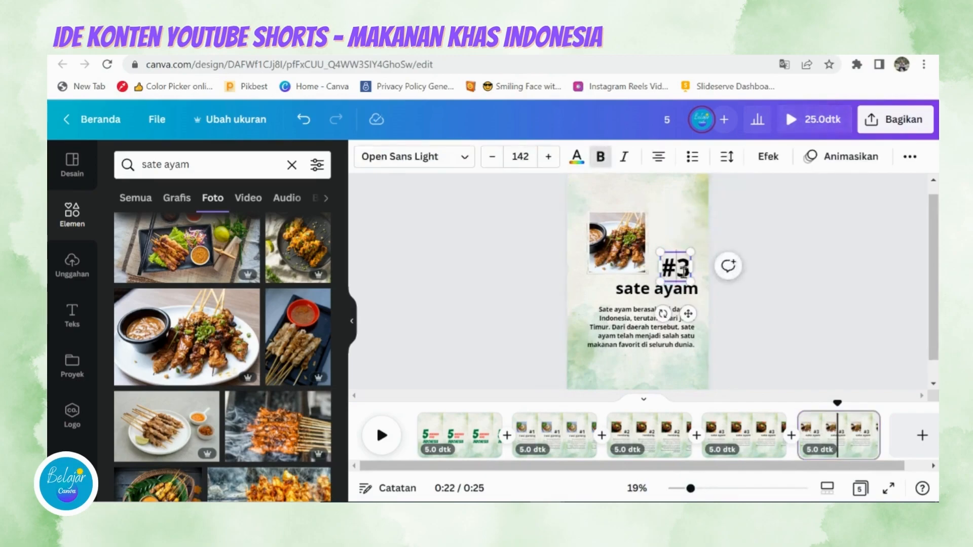
pyautogui.moveTo(683, 272); pyautogui.dragTo(693, 271)
pyautogui.click(684, 272)
pyautogui.click(687, 269)
pyautogui.moveTo(684, 270); pyautogui.dragTo(687, 270)
pyautogui.click(793, 265)
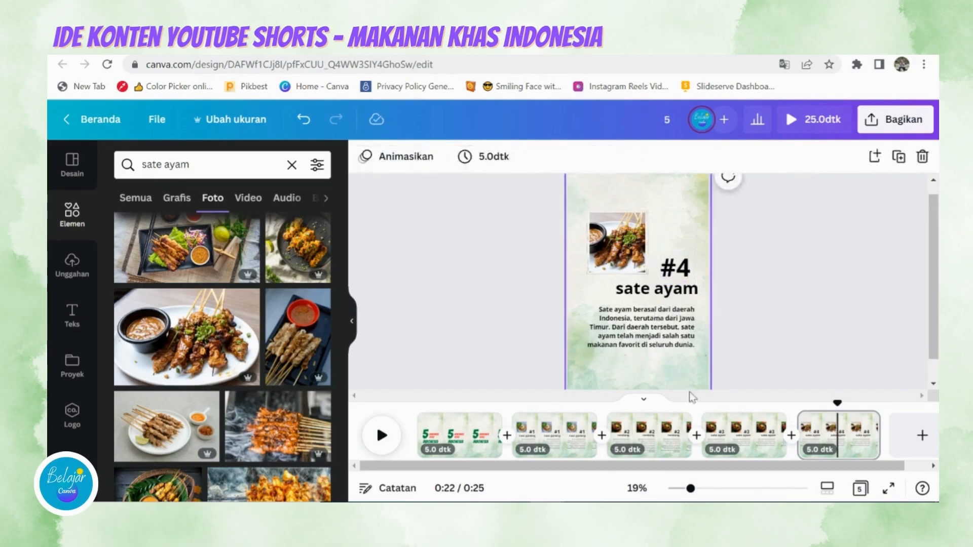
# Step: Copy the dish name "gado-gado" from its heading in the Notepad text and return to Canva
pyautogui.click(652, 514)
pyautogui.moveTo(345, 330); pyautogui.dragTo(299, 332)
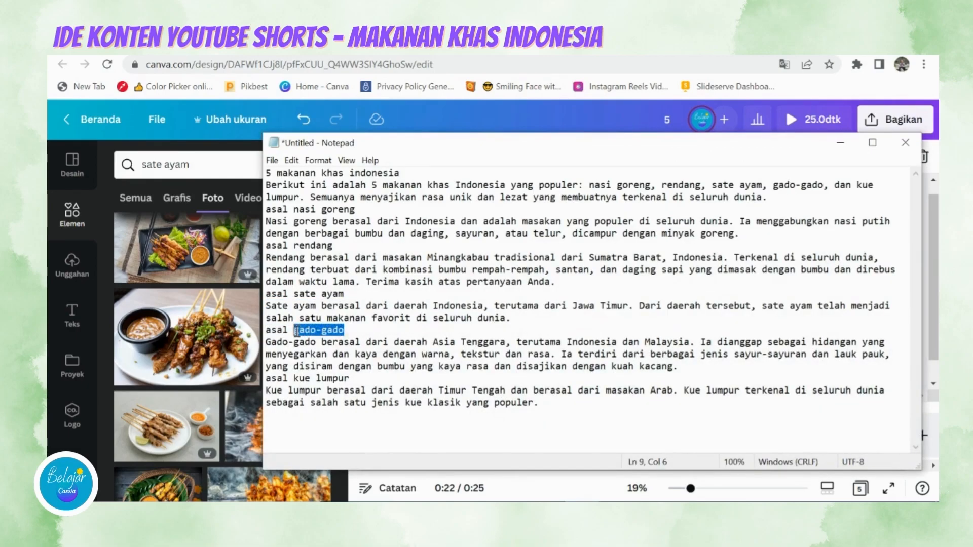
pyautogui.rightClick(297, 330)
pyautogui.click(341, 182)
pyautogui.hotkey('alt', 'Tab')
# Step: Replace the title "sate ayam" on page 5 with the copied "gado-gado"
pyautogui.click(682, 293)
pyautogui.doubleClick(681, 291)
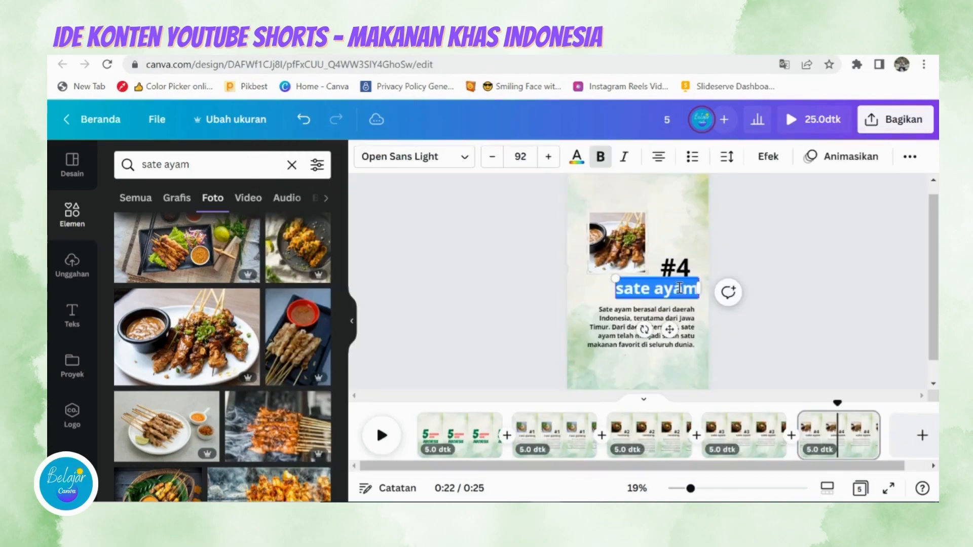
pyautogui.rightClick(677, 289)
pyautogui.click(734, 124)
pyautogui.click(817, 335)
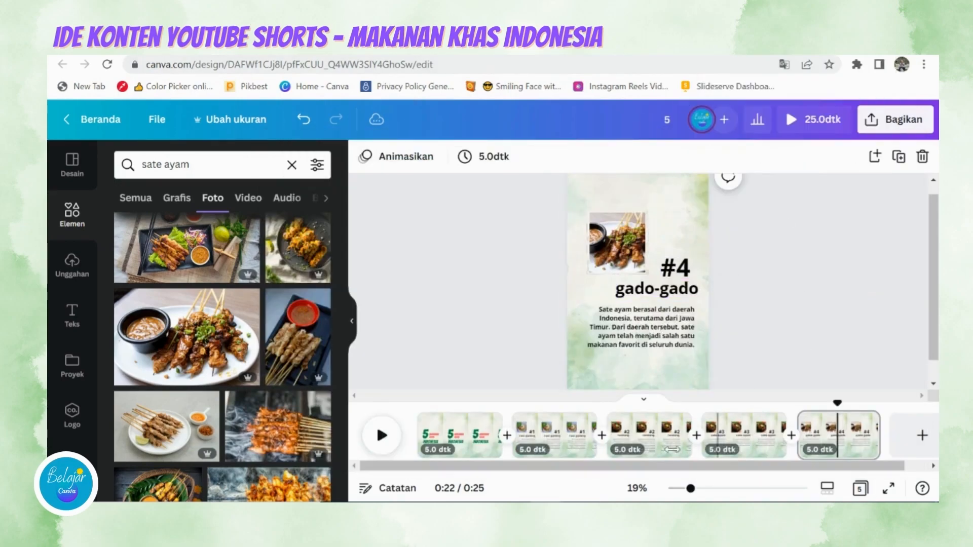
# Step: Copy the paragraph describing gado-gado from the Notepad text and return to Canva
pyautogui.click(481, 513)
pyautogui.click(389, 354)
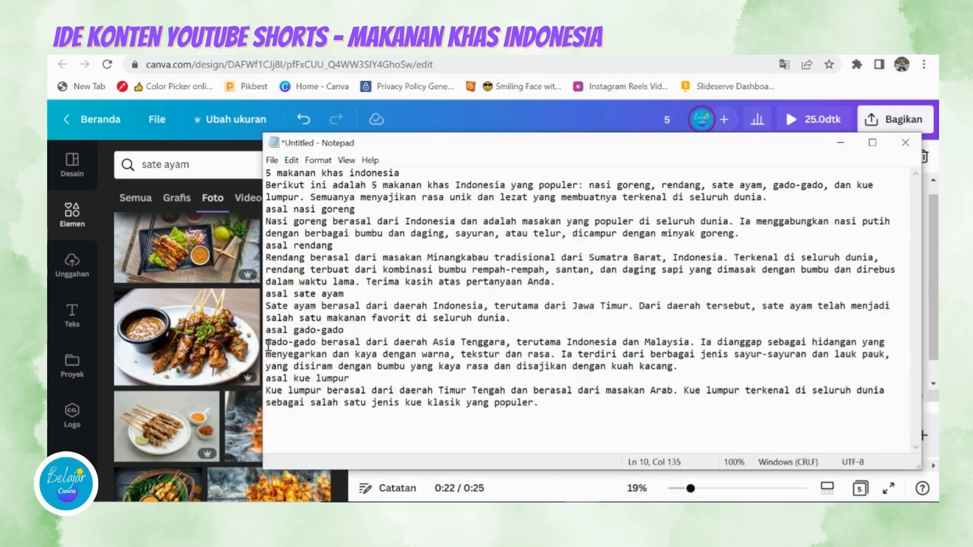
pyautogui.moveTo(268, 346); pyautogui.dragTo(680, 366)
pyautogui.rightClick(627, 358)
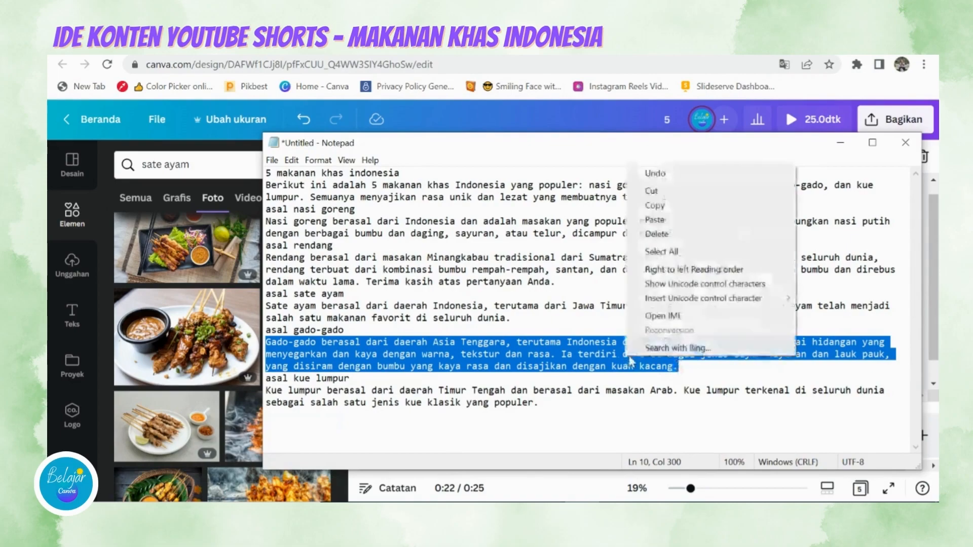
pyautogui.click(655, 205)
pyautogui.click(329, 49)
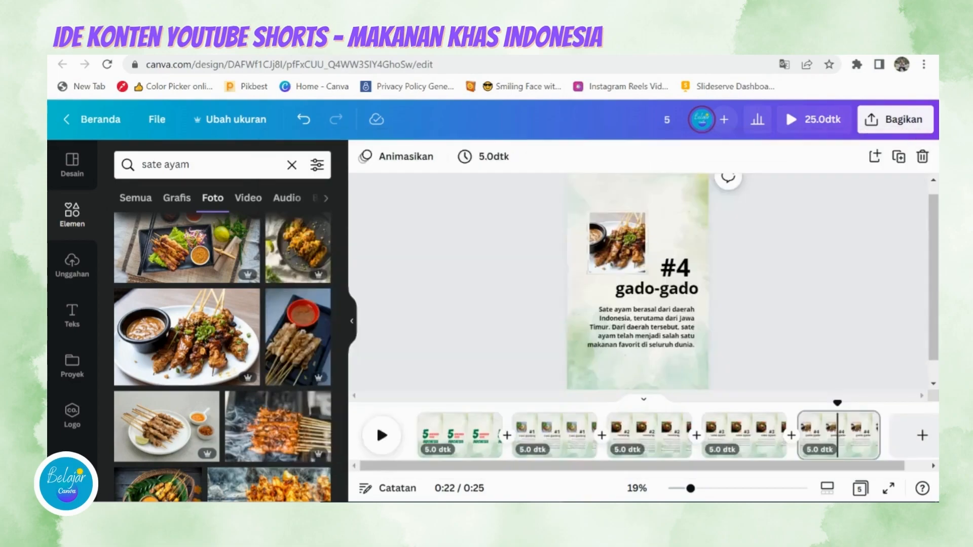
# Step: Replace the sate ayam description on page 5 with the copied gado-gado paragraph
pyautogui.click(664, 345)
pyautogui.doubleClick(656, 334)
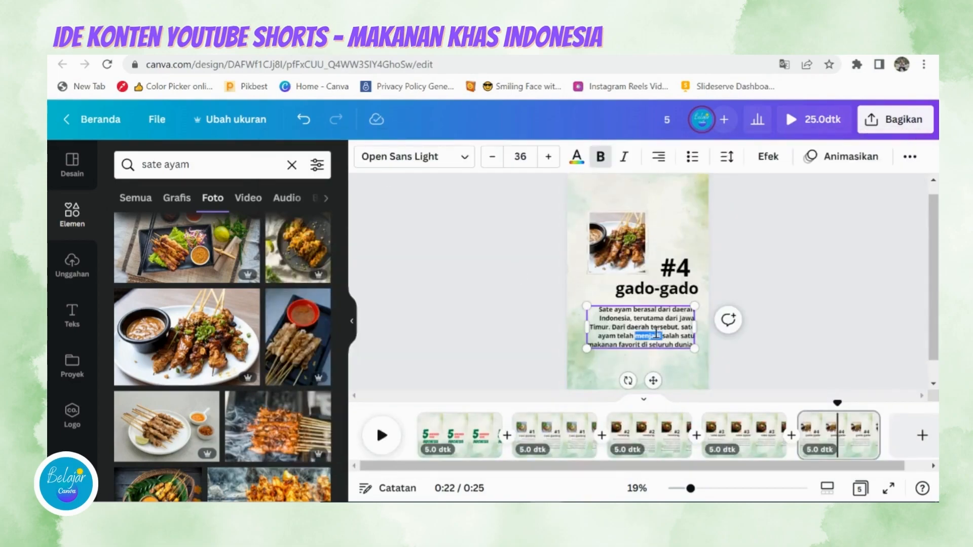
pyautogui.hotkey('ctrl', 'a')
pyautogui.hotkey('ctrl', 'v')
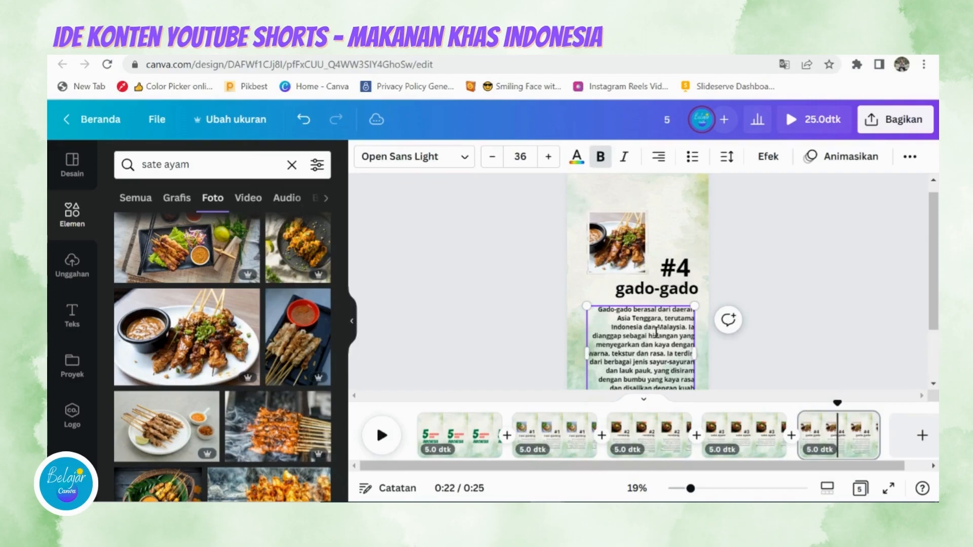
pyautogui.click(811, 306)
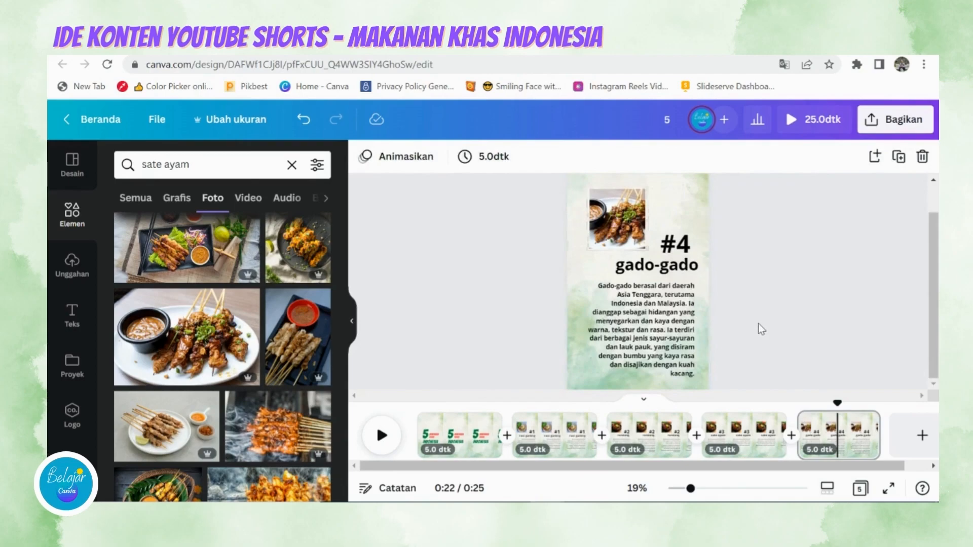
# Step: Detach the sate photo from its frame on page 5 and delete it, leaving the frame empty
pyautogui.click(620, 229)
pyautogui.rightClick(621, 229)
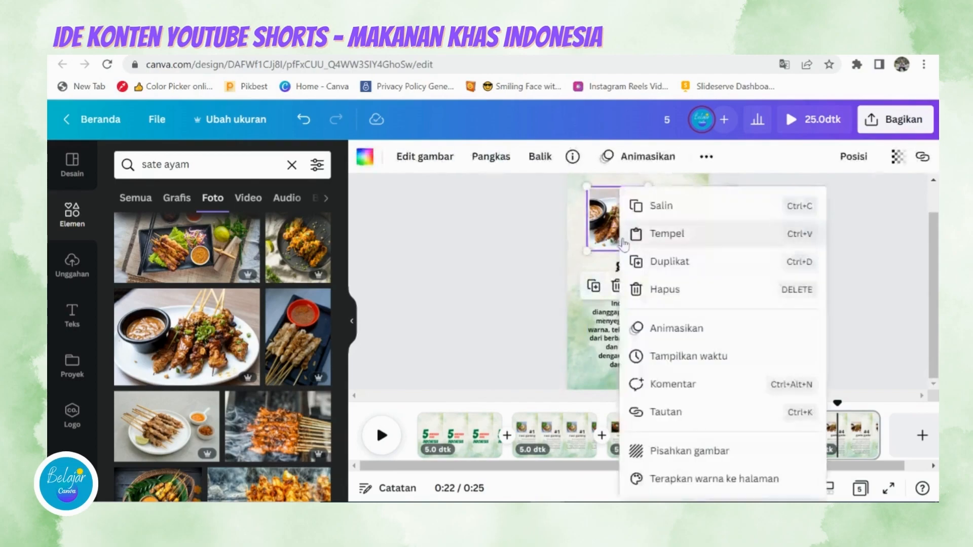
pyautogui.click(512, 252)
pyautogui.click(640, 223)
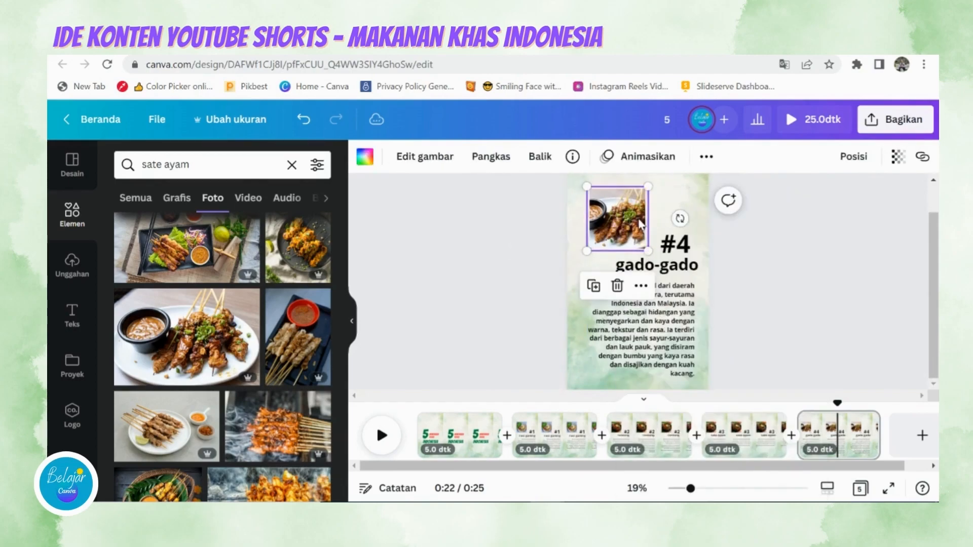
pyautogui.rightClick(628, 223)
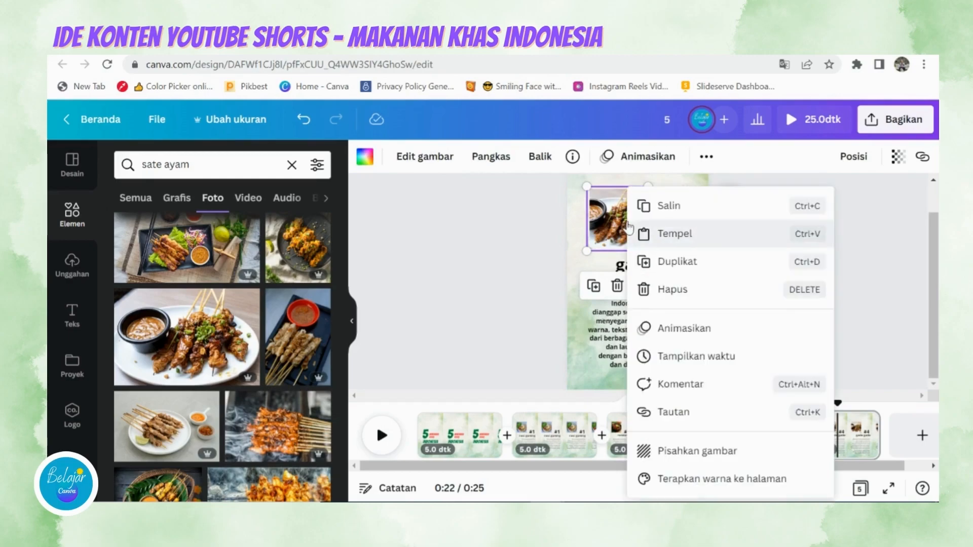
pyautogui.click(683, 451)
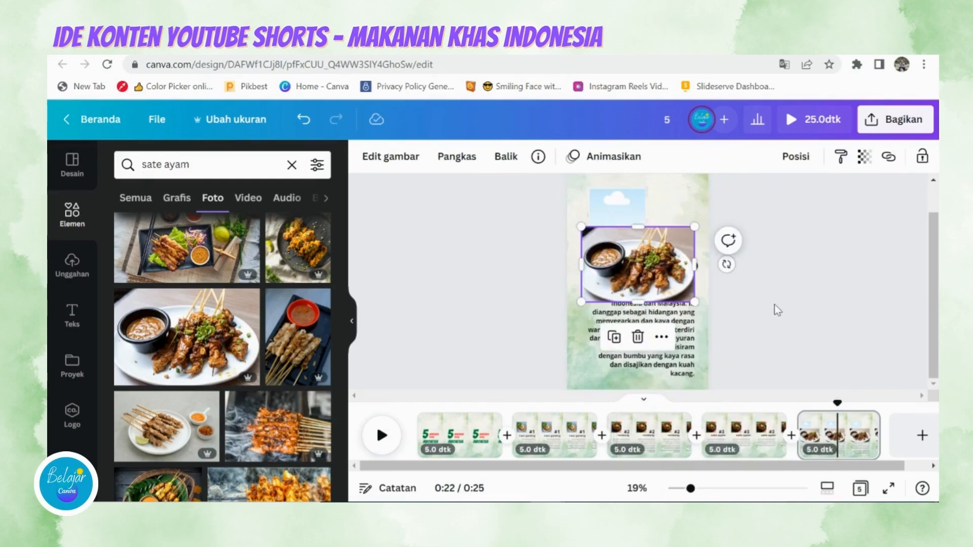
pyautogui.press('Delete')
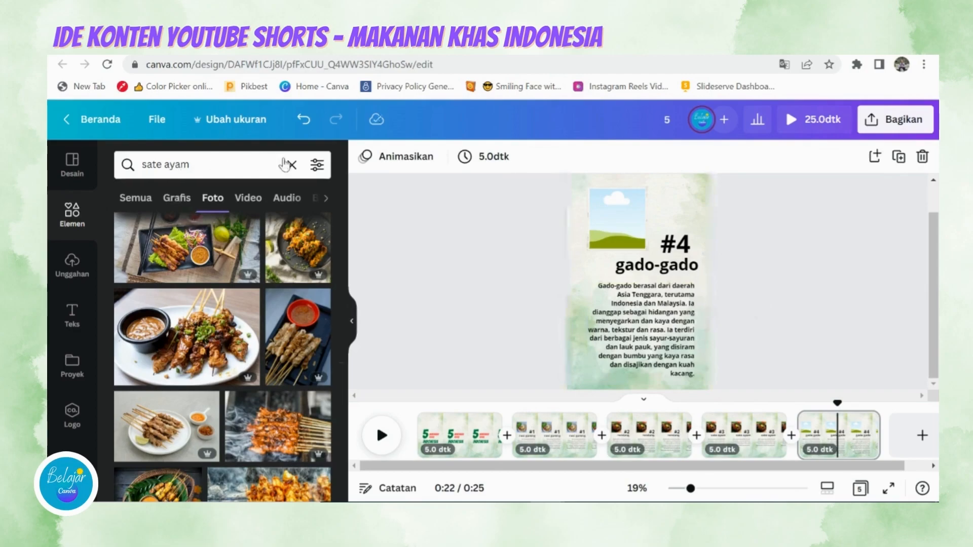
# Step: Search the elements for "gado-gado" and show all photo results
pyautogui.click(291, 164)
pyautogui.click(274, 167)
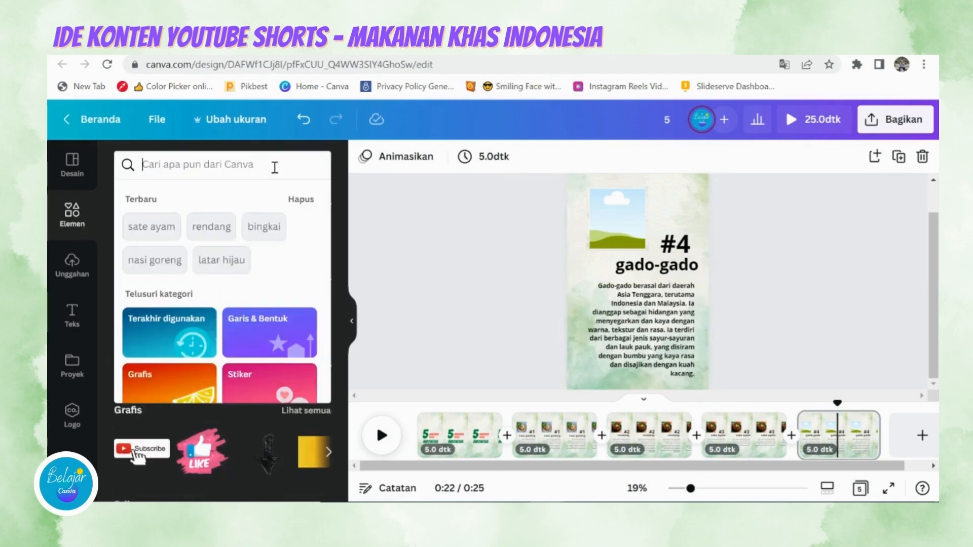
pyautogui.write('gado')
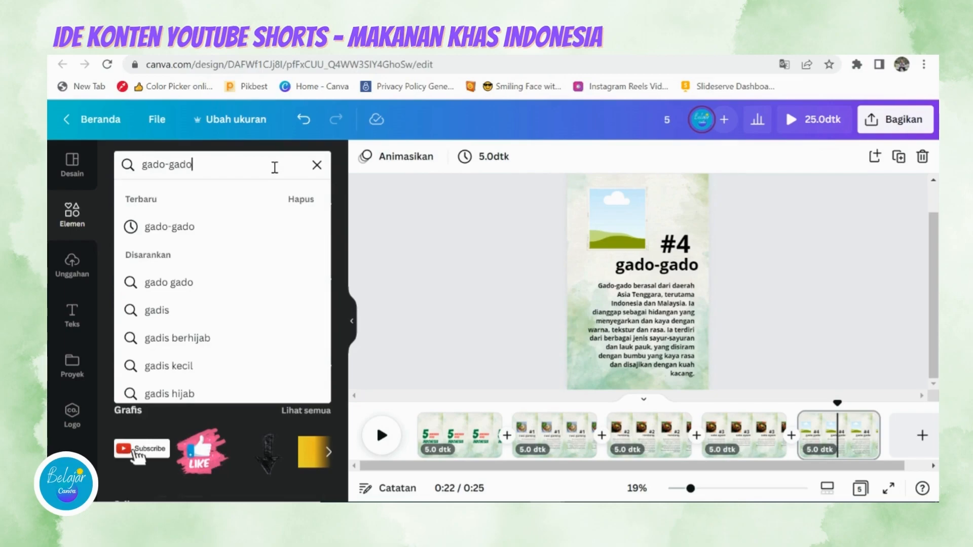
pyautogui.write('-gado')
pyautogui.press('Return')
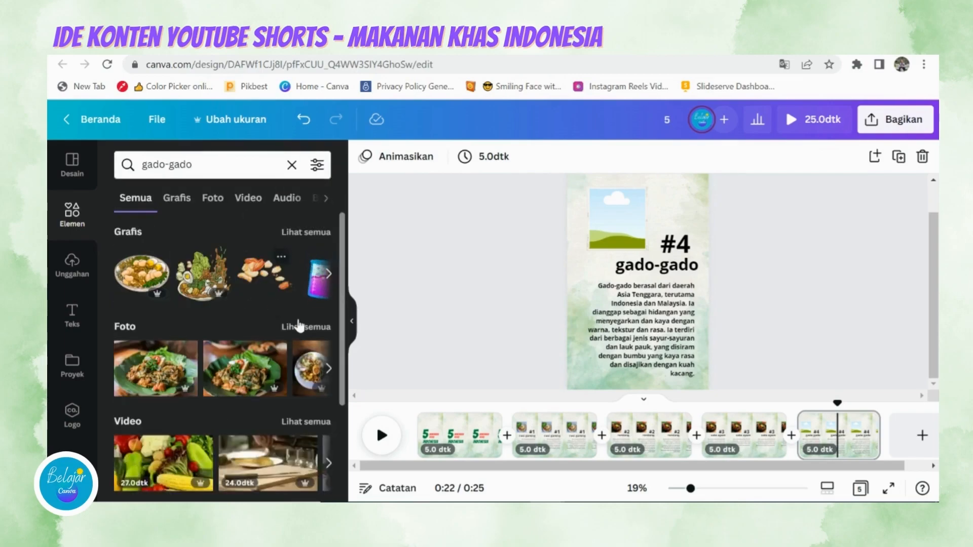
pyautogui.click(299, 326)
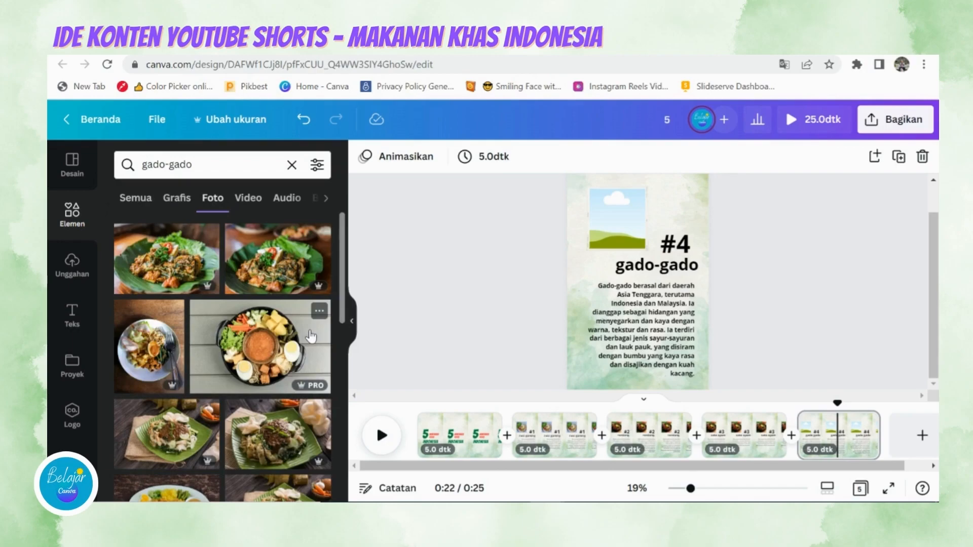
# Step: Place the photo of a round gado-gado platter with a central sauce bowl into page 5's empty frame
pyautogui.scroll(-5, 310, 336)
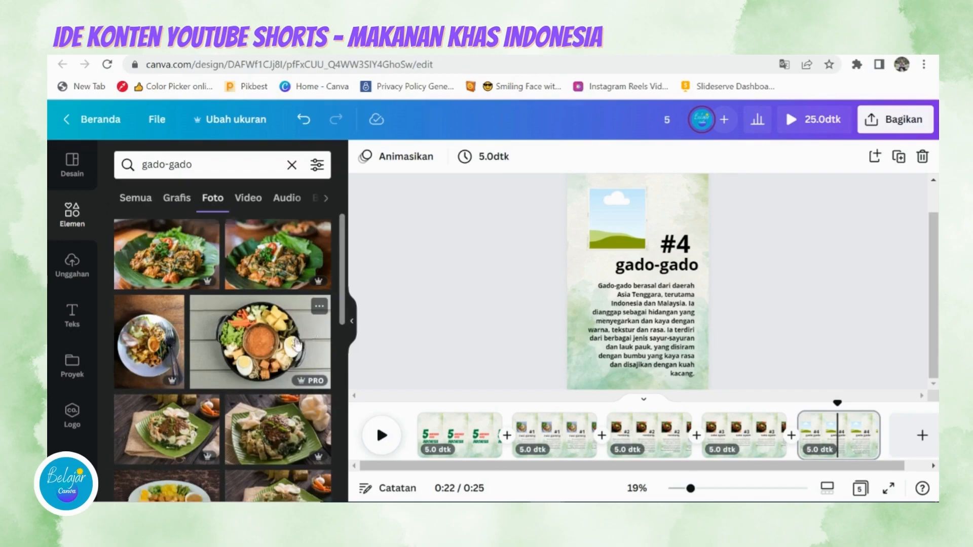
pyautogui.scroll(-3, 232, 351)
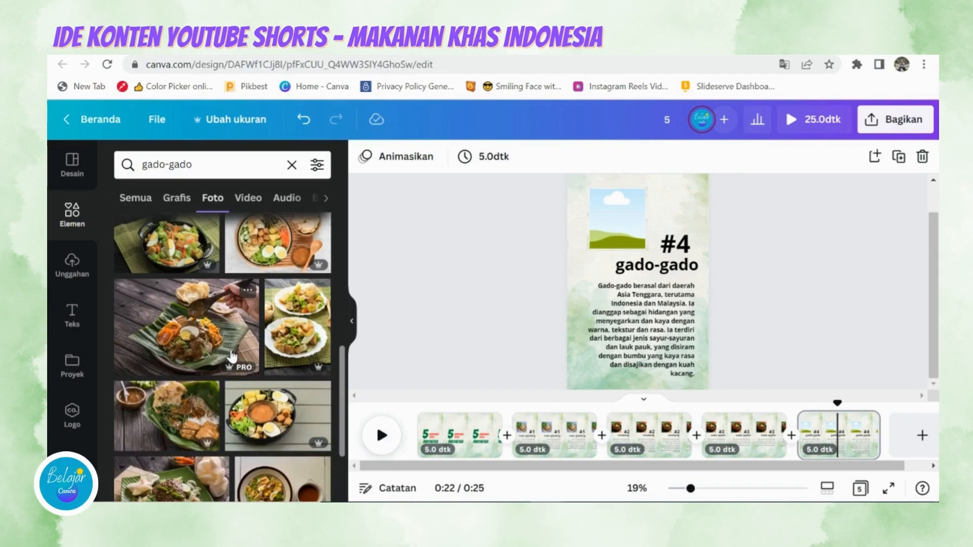
pyautogui.scroll(5, 232, 356)
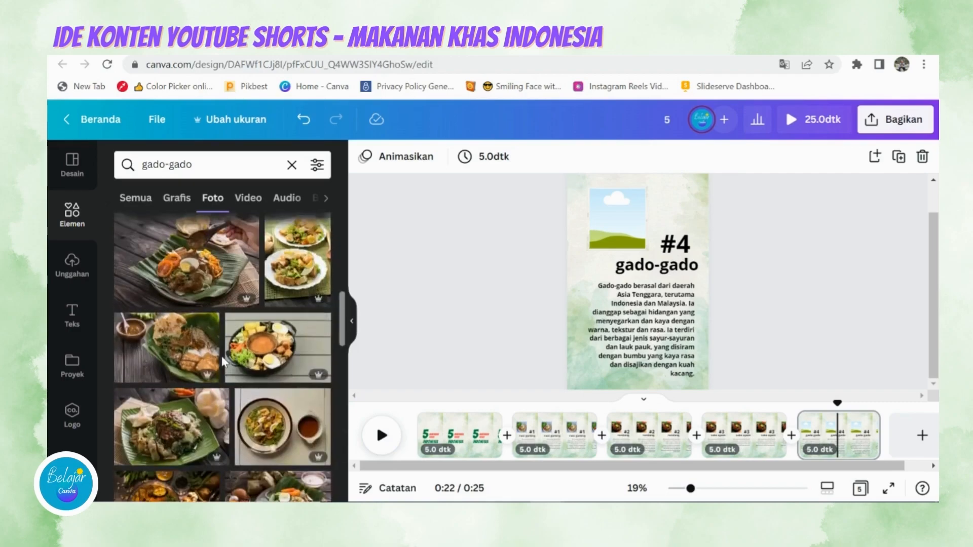
pyautogui.scroll(2, 223, 361)
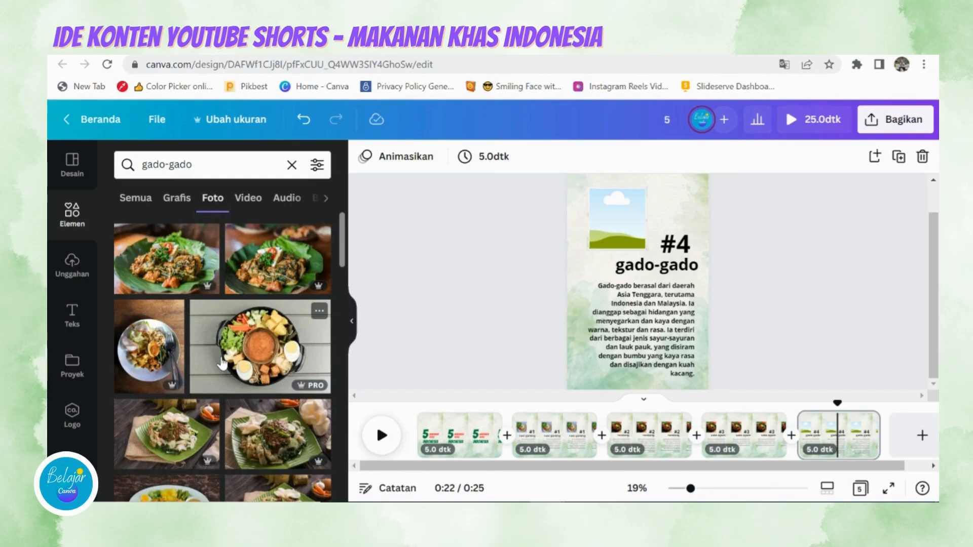
pyautogui.moveTo(253, 353); pyautogui.dragTo(619, 246)
pyautogui.click(819, 287)
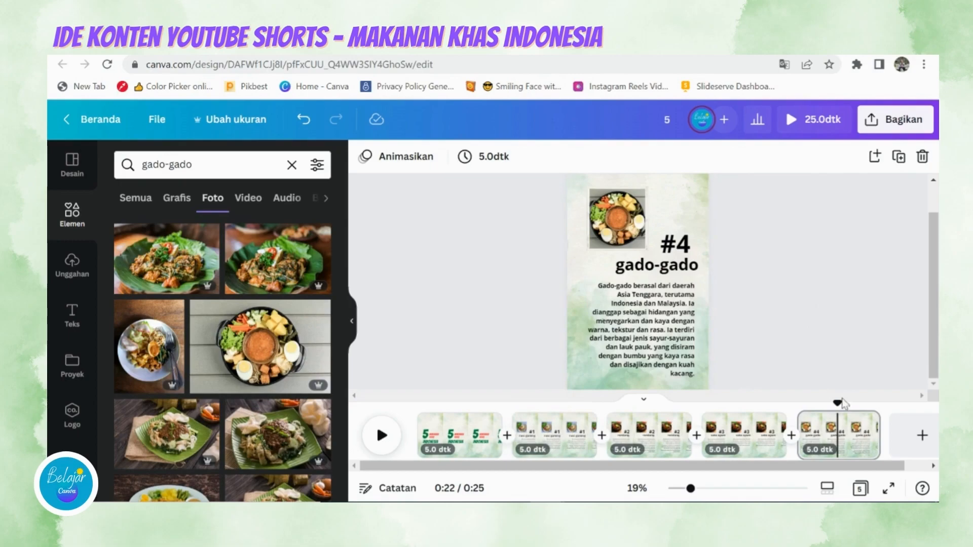
# Step: Review pages 2 to 5, checking that each page's photo matches its dish name
pyautogui.click(740, 403)
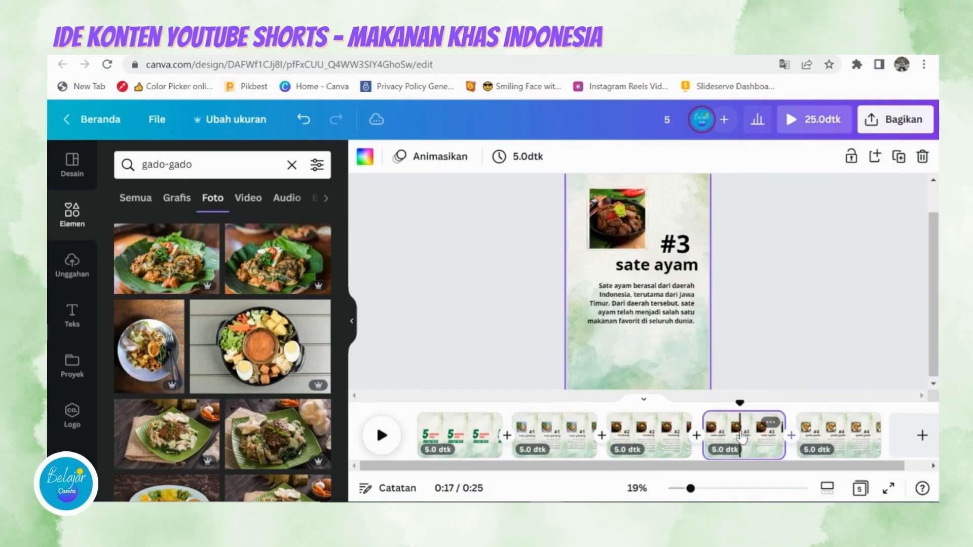
pyautogui.click(837, 431)
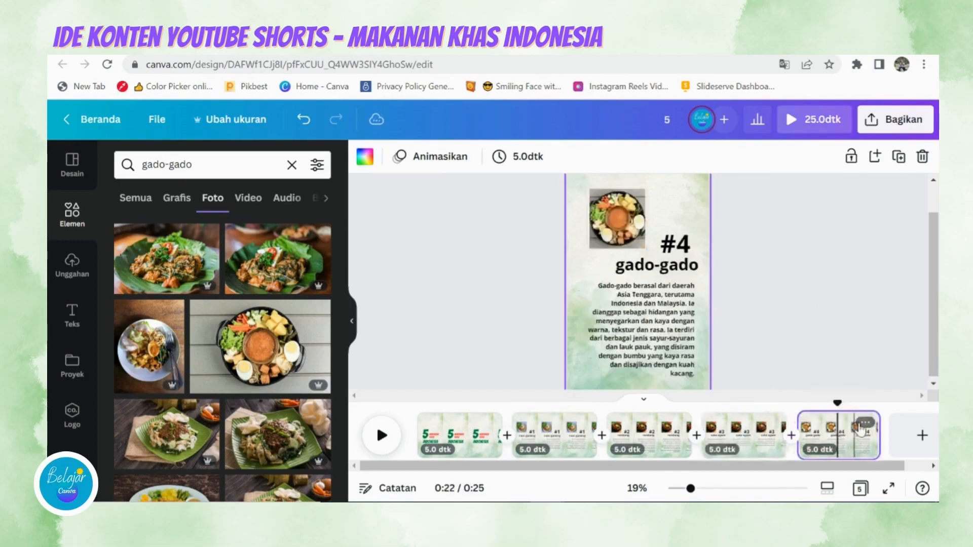
pyautogui.click(723, 443)
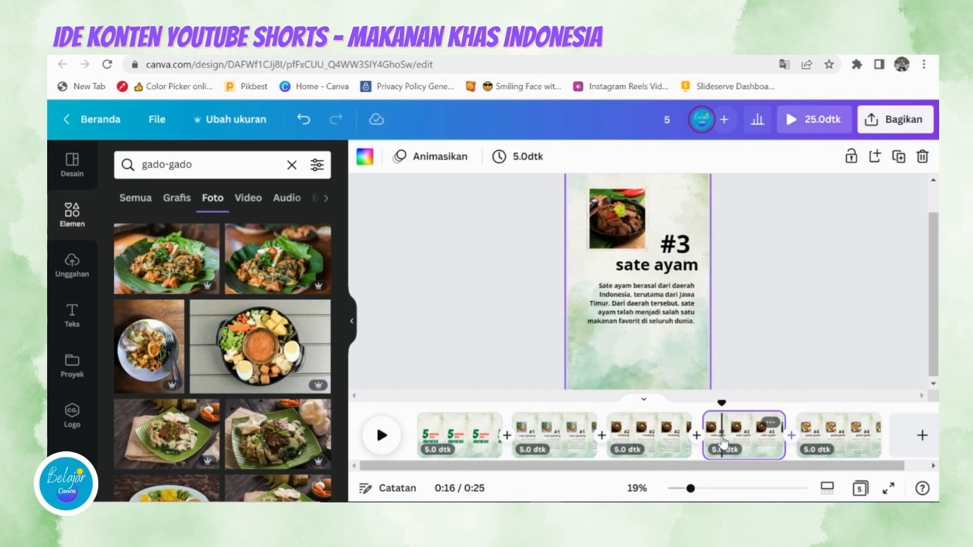
pyautogui.click(664, 447)
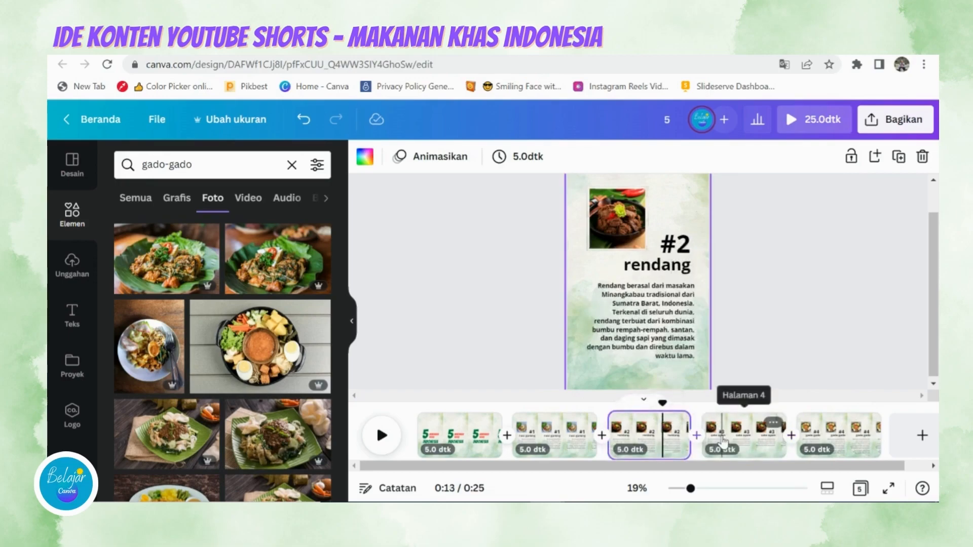
pyautogui.click(824, 440)
pyautogui.click(748, 438)
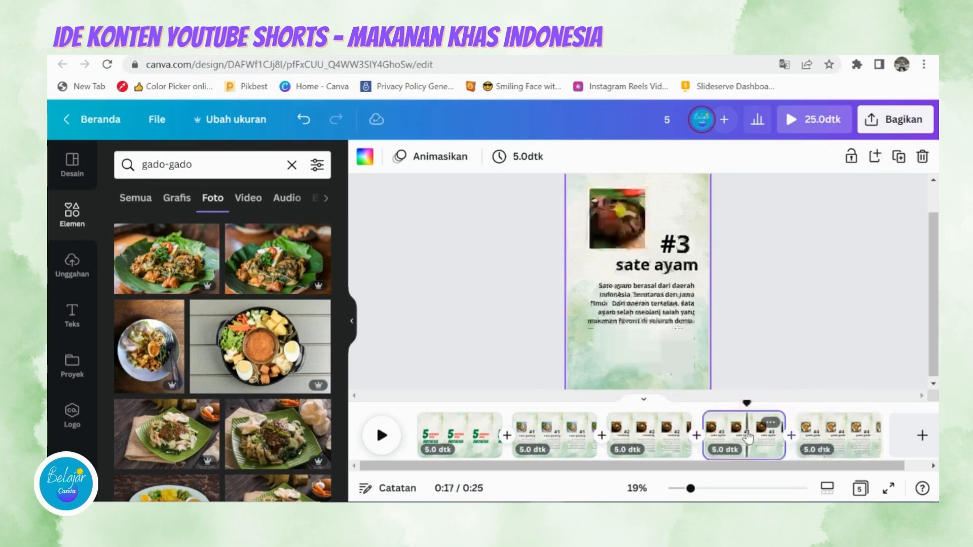
pyautogui.rightClick(595, 218)
pyautogui.click(477, 298)
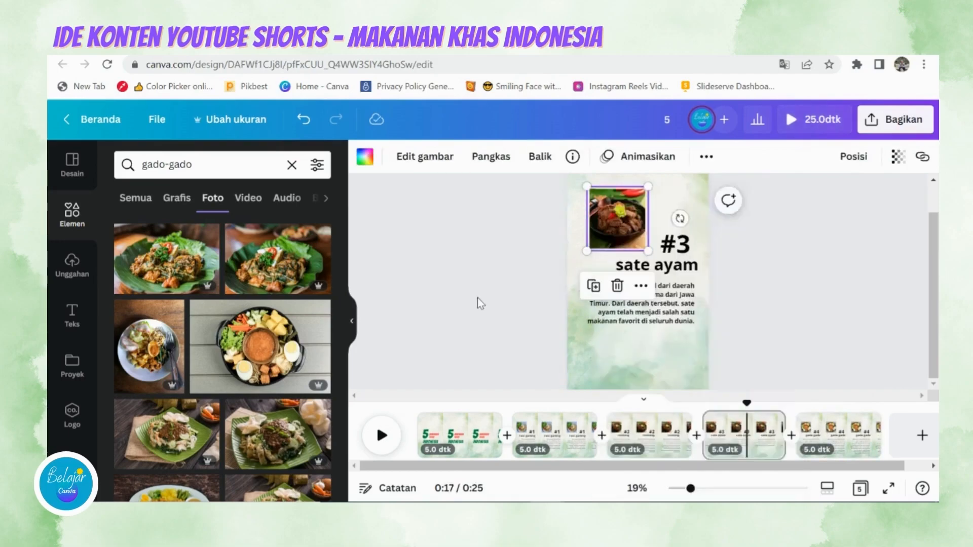
pyautogui.click(542, 437)
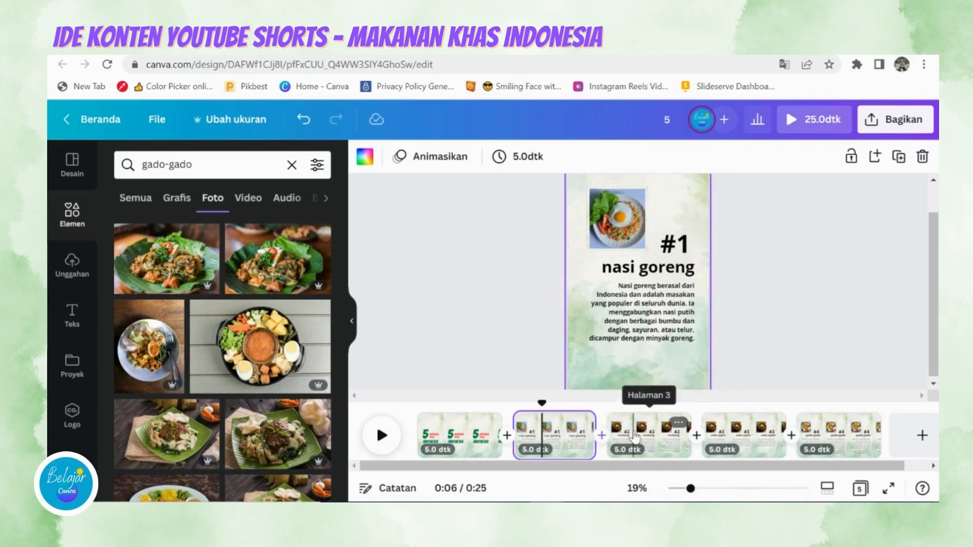
pyautogui.click(633, 436)
# Step: Detach the rendang photo from its frame on page 4 and delete it, leaving the frame empty
pyautogui.click(726, 436)
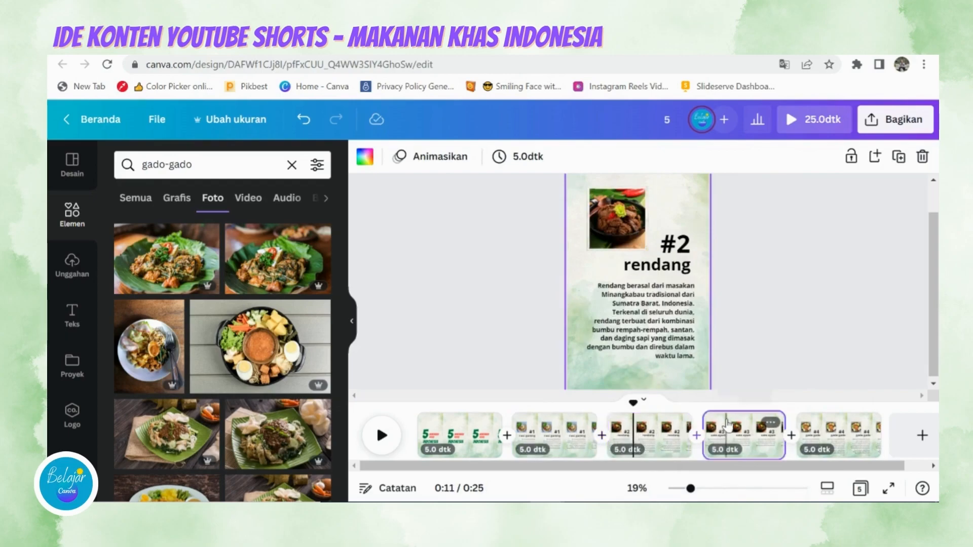
pyautogui.rightClick(598, 228)
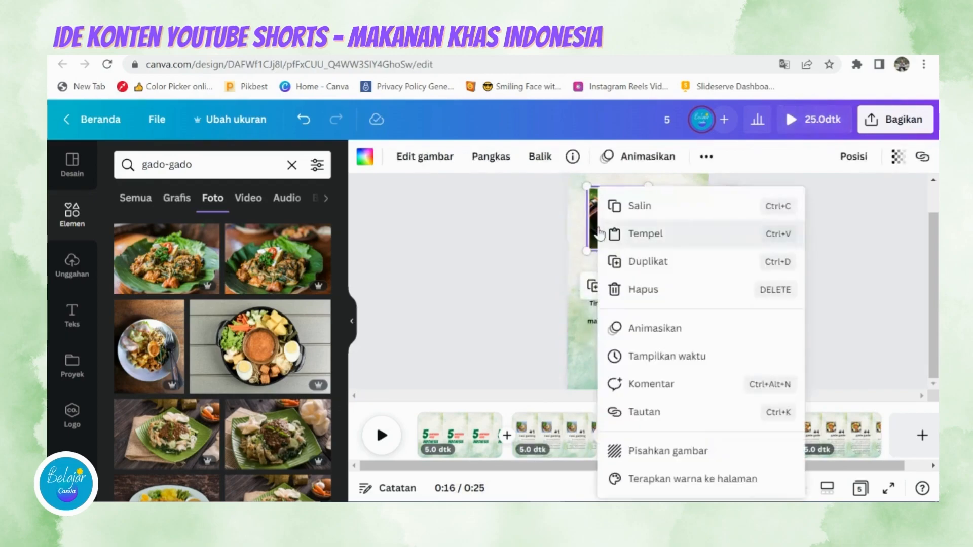
pyautogui.click(661, 452)
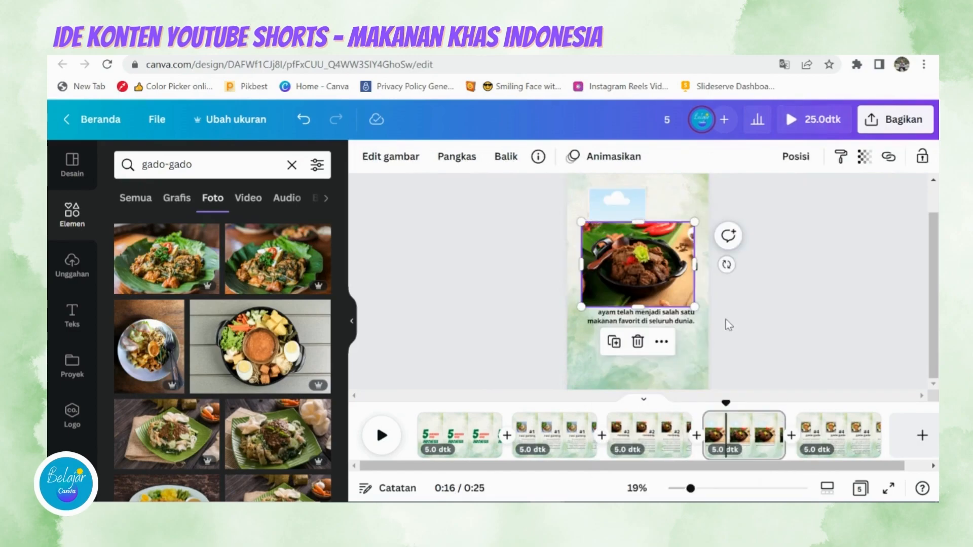
pyautogui.press('Delete')
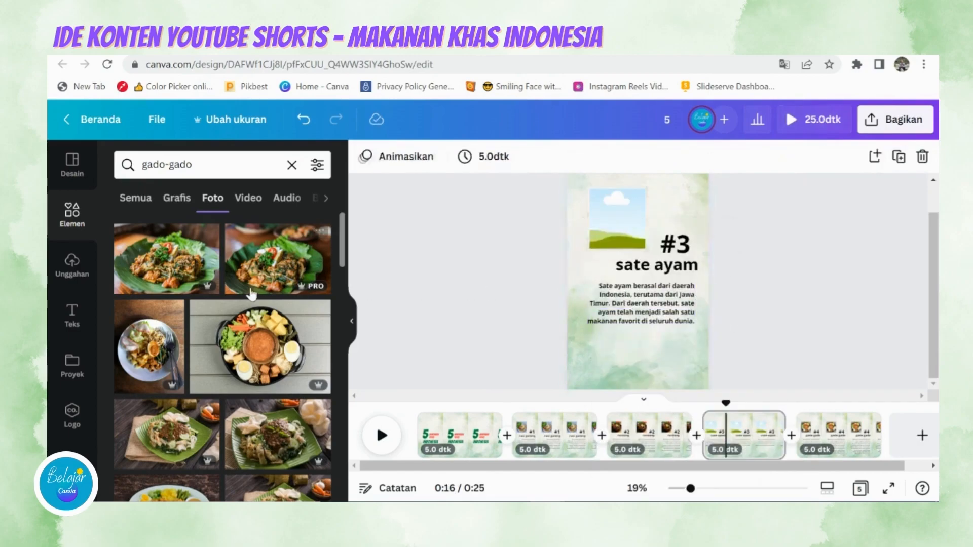
# Step: Search the elements for "sate ayam" and show all photo results
pyautogui.click(291, 167)
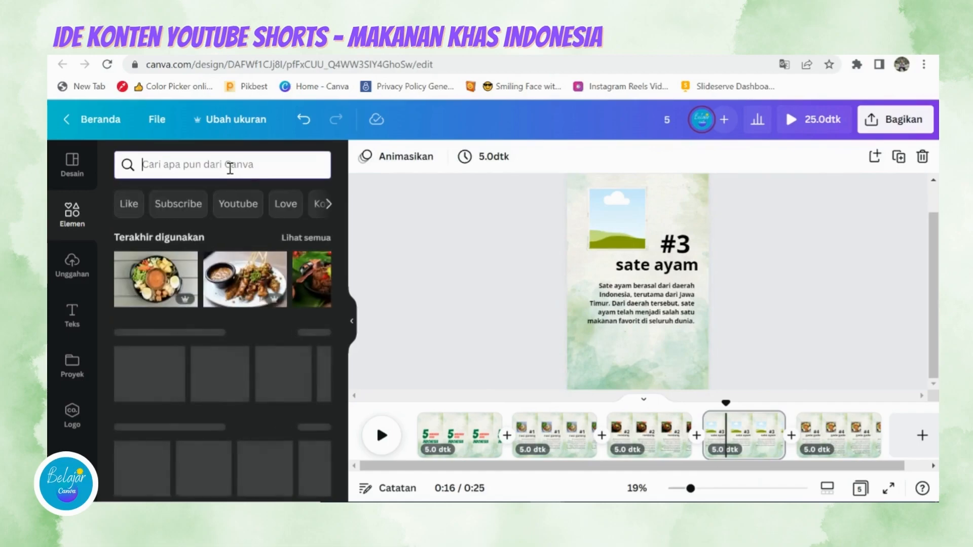
pyautogui.write('sate a')
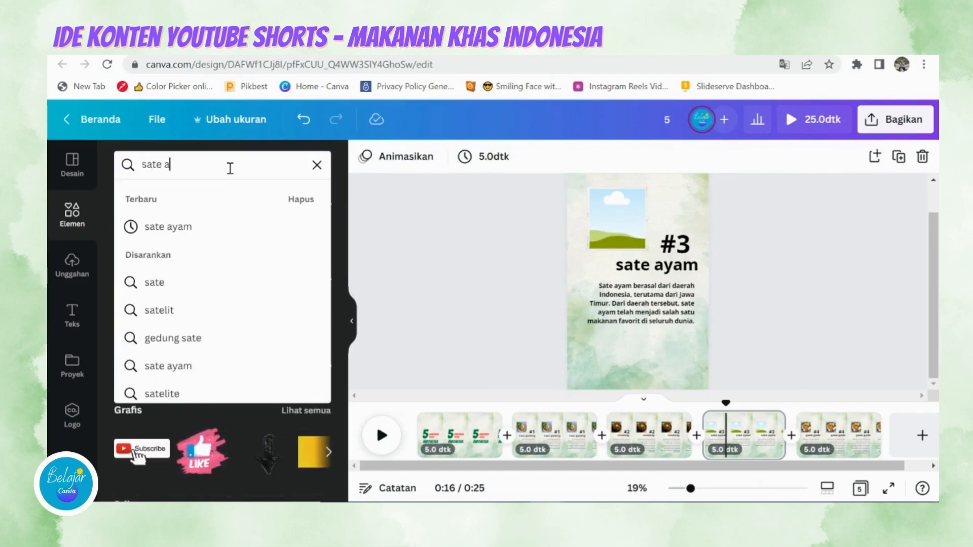
pyautogui.write('yam')
pyautogui.press('Return')
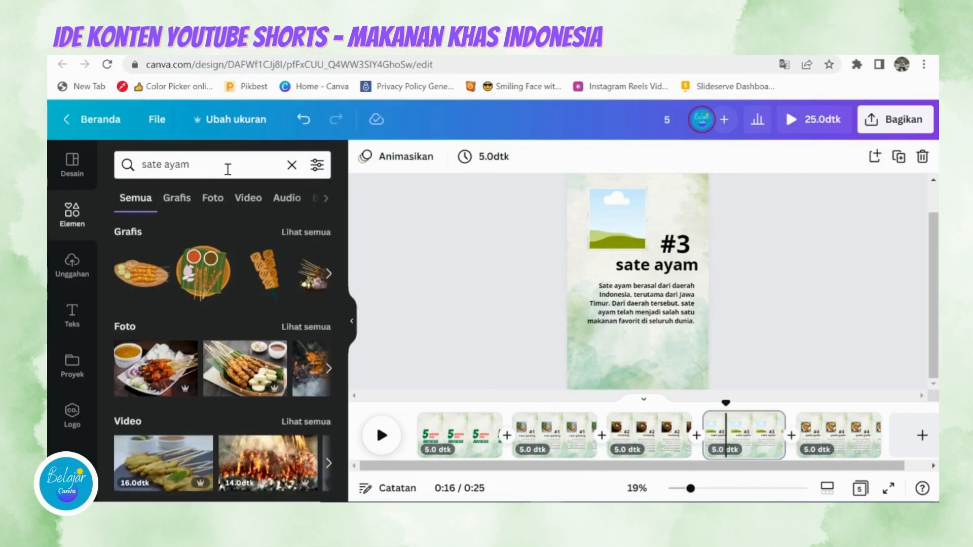
pyautogui.click(315, 327)
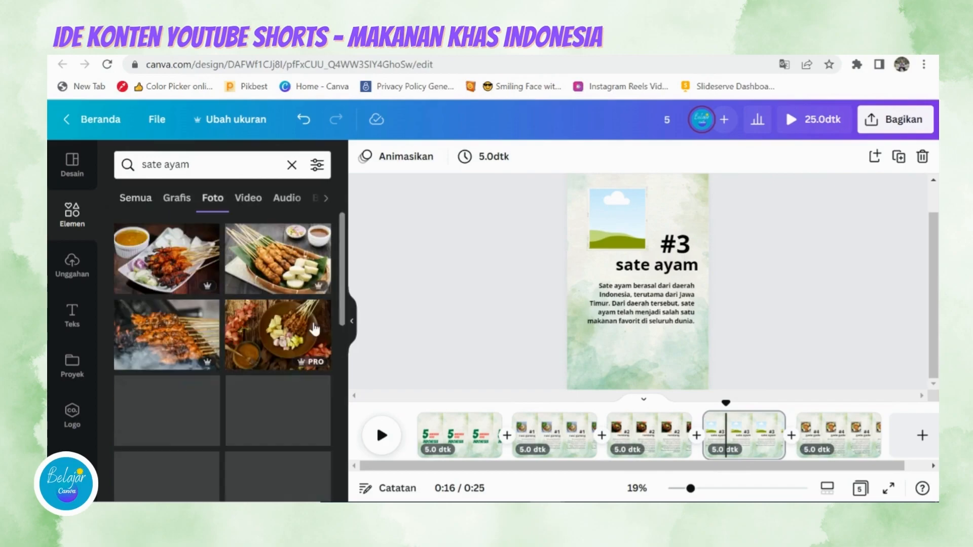
# Step: Place the photo of sate skewers on a white plate with a bowl of peanut sauce into page 4's empty frame
pyautogui.scroll(-3, 252, 322)
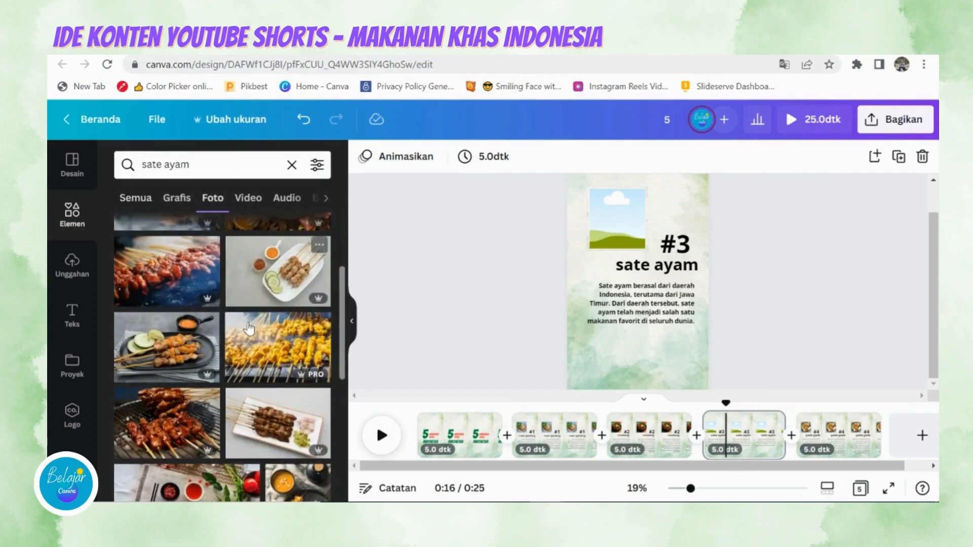
pyautogui.scroll(-3, 249, 329)
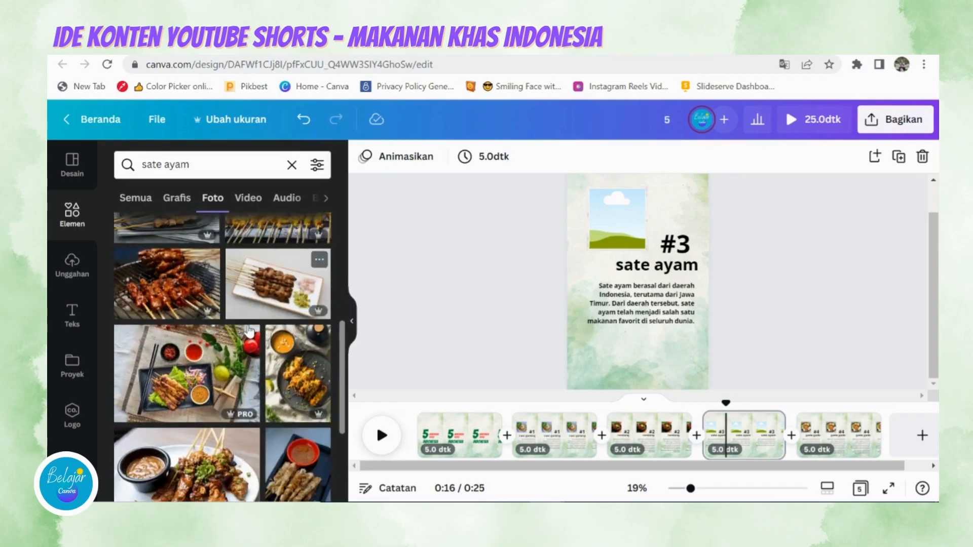
pyautogui.scroll(-3, 249, 332)
pyautogui.click(203, 342)
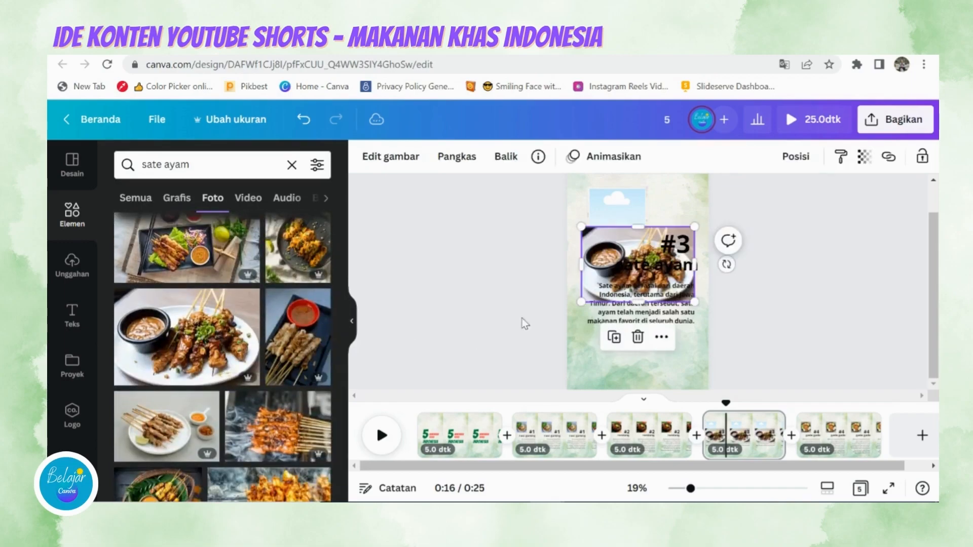
pyautogui.moveTo(603, 267); pyautogui.dragTo(594, 206)
pyautogui.click(786, 263)
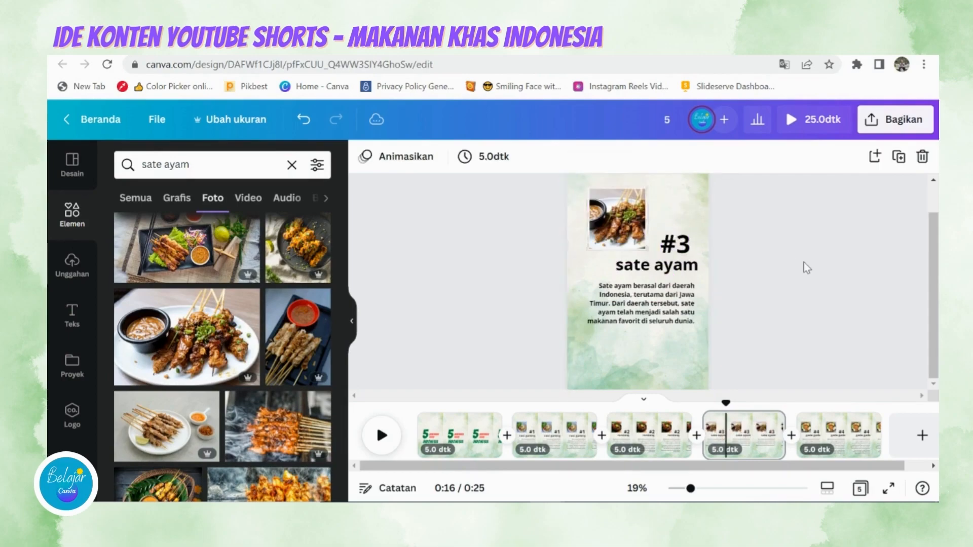
# Step: Duplicate the gado-gado page, the last one in the timeline, as the base for the fifth dish
pyautogui.click(545, 439)
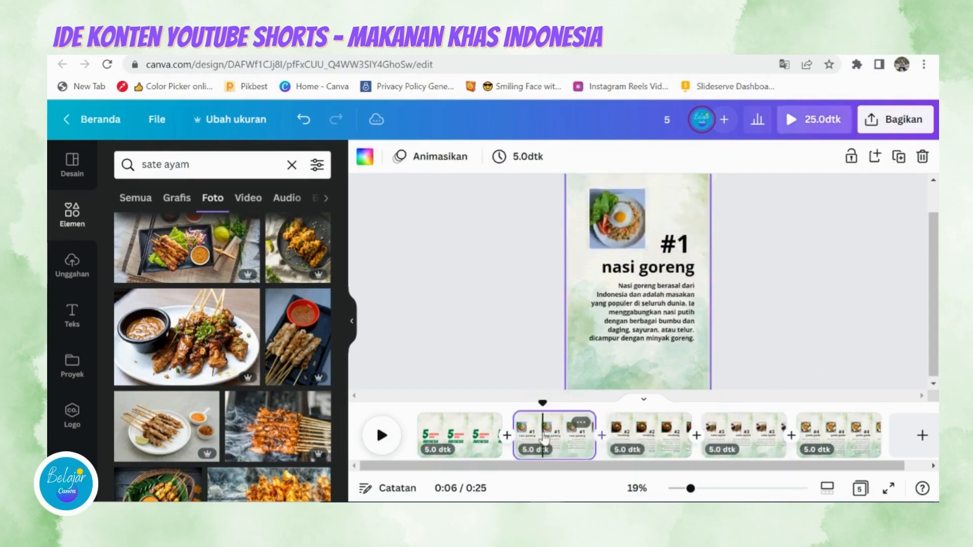
pyautogui.click(649, 428)
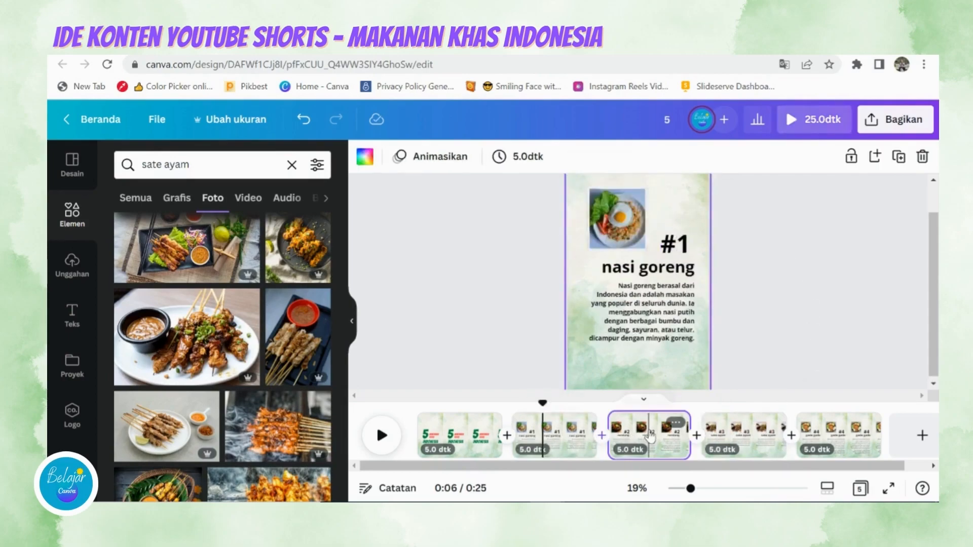
pyautogui.click(753, 426)
pyautogui.click(816, 424)
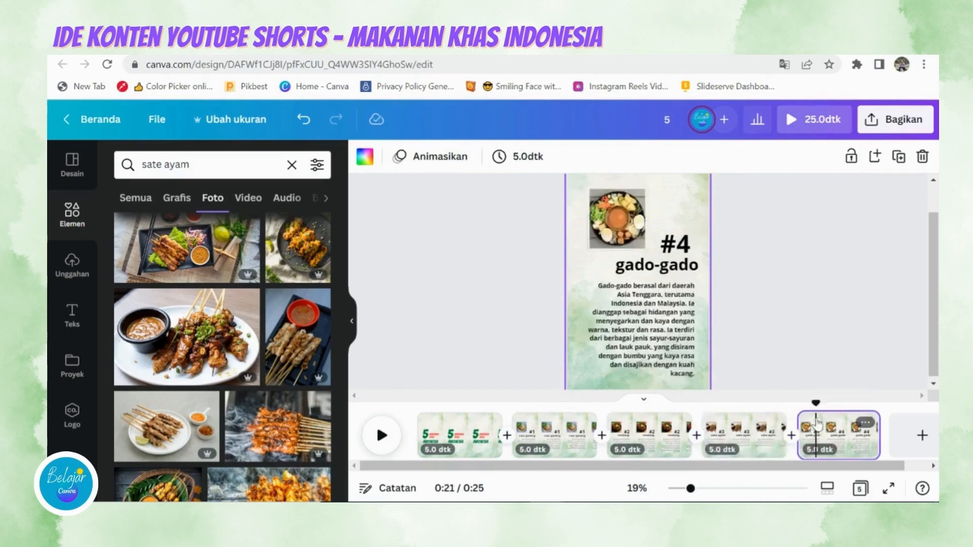
pyautogui.moveTo(732, 466); pyautogui.dragTo(769, 471)
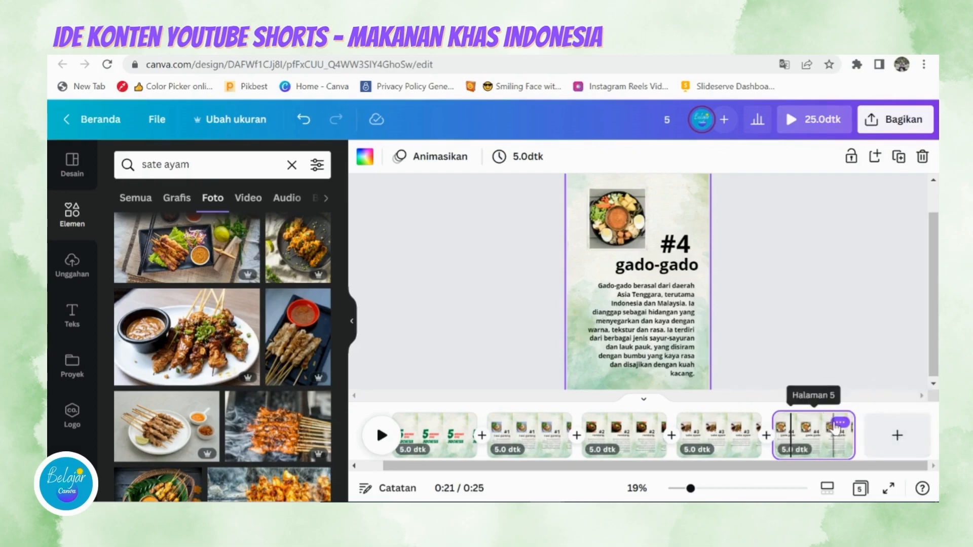
pyautogui.rightClick(790, 414)
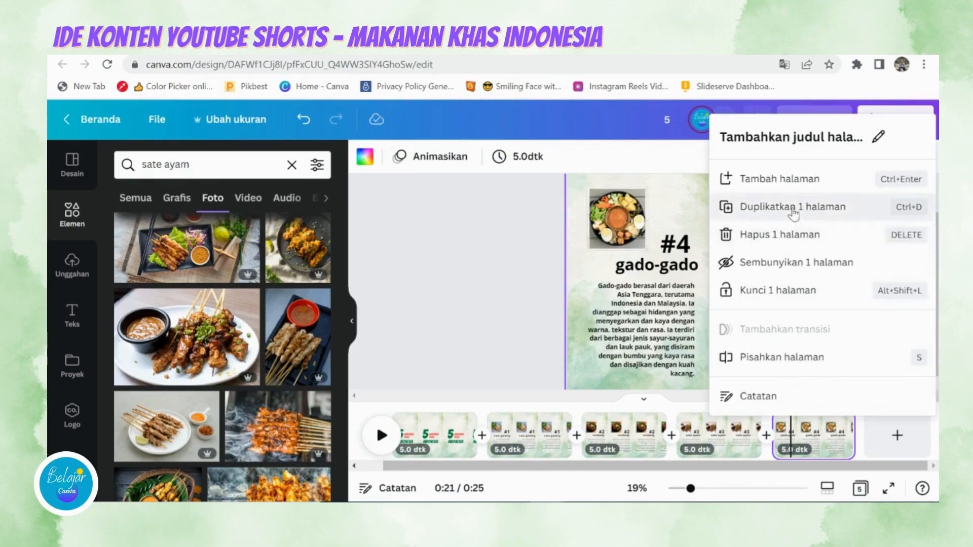
pyautogui.click(793, 207)
pyautogui.click(750, 291)
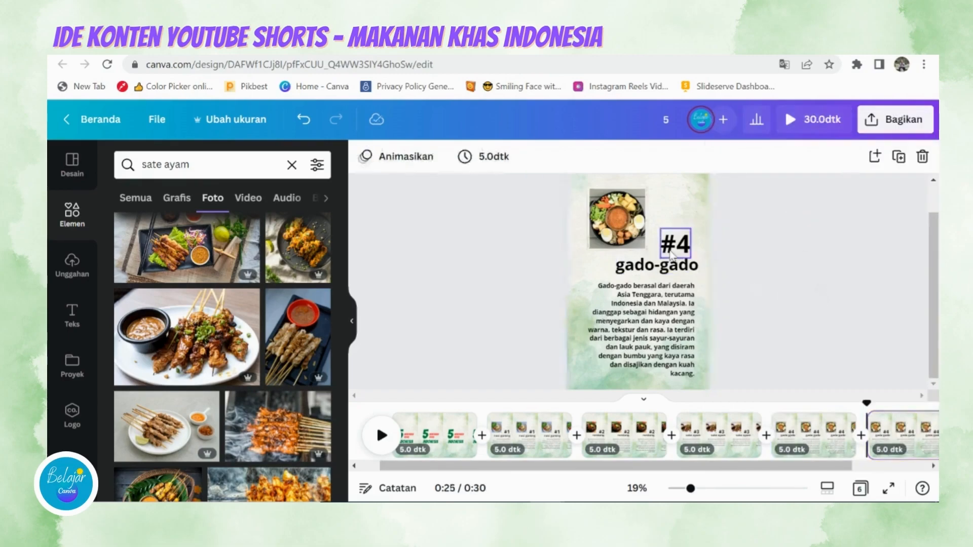
# Step: On the duplicated page, change the number to #5 and the title to "kue lumpur", aligning the title with the description's right edge
pyautogui.click(672, 254)
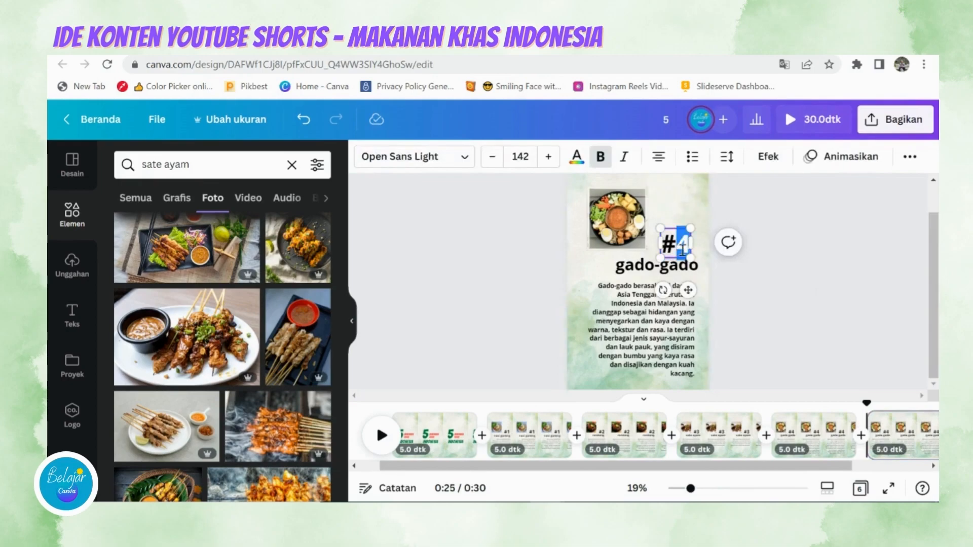
pyautogui.click(778, 293)
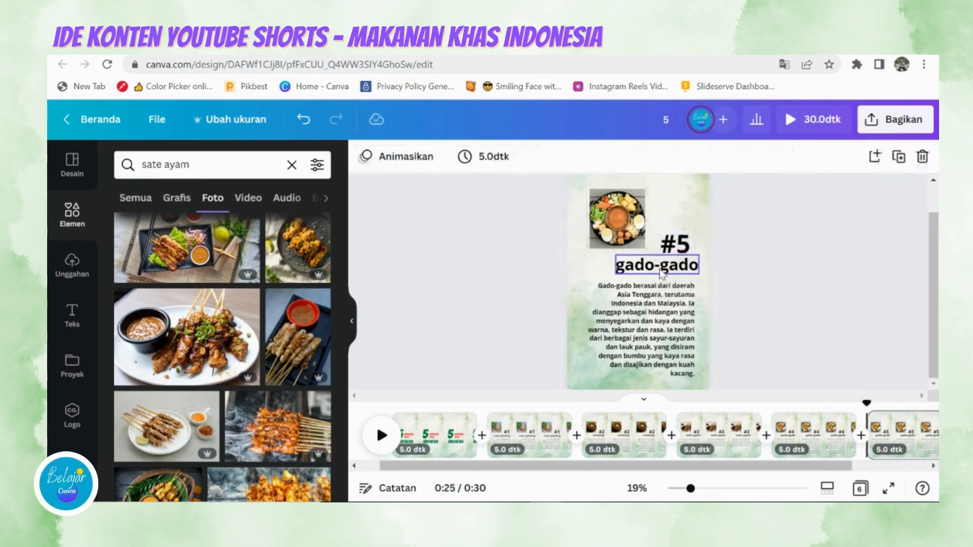
pyautogui.doubleClick(659, 269)
pyautogui.write('k')
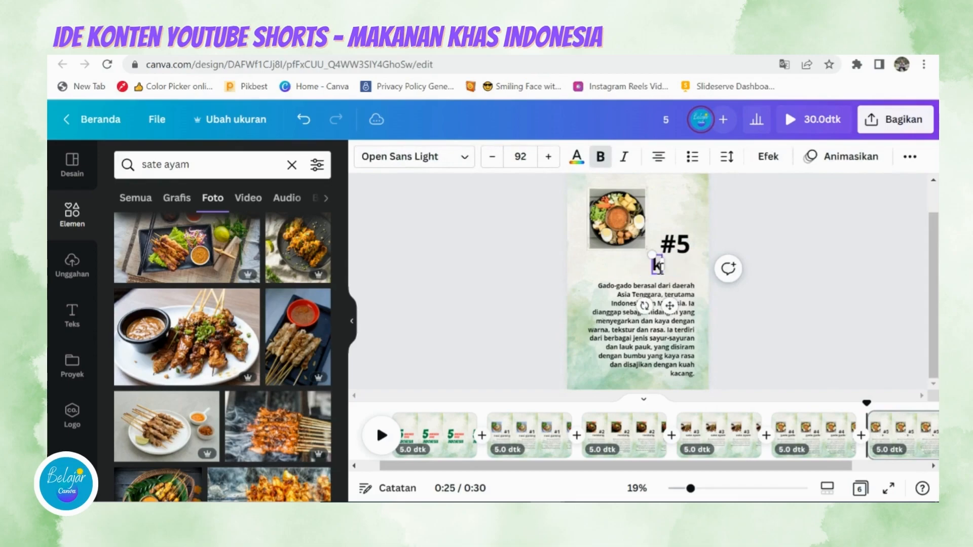
pyautogui.write('ue lumpur')
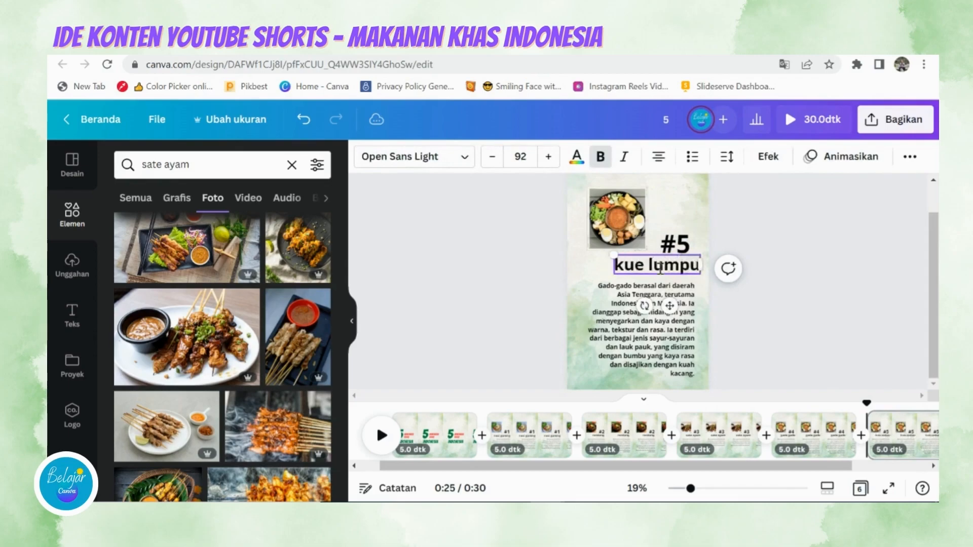
pyautogui.click(747, 238)
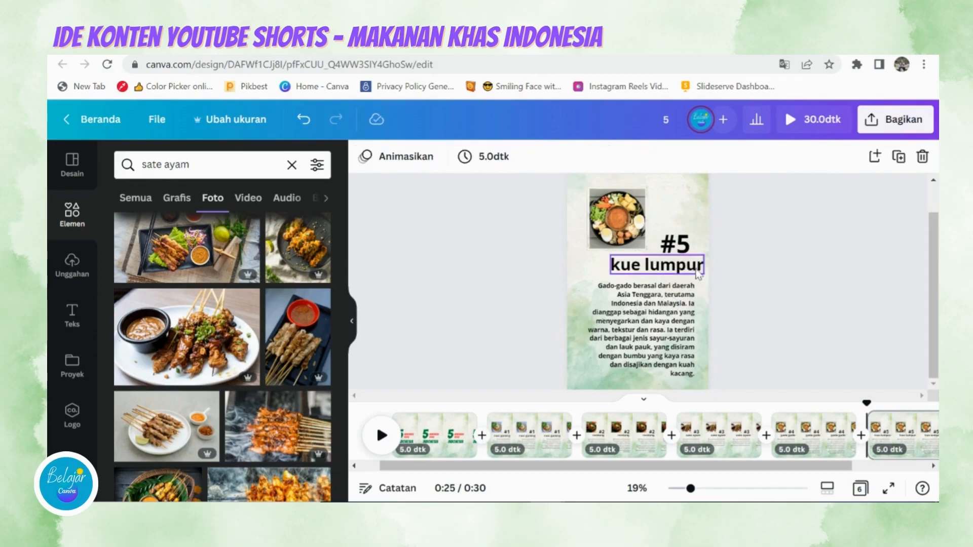
pyautogui.moveTo(693, 274); pyautogui.dragTo(683, 272)
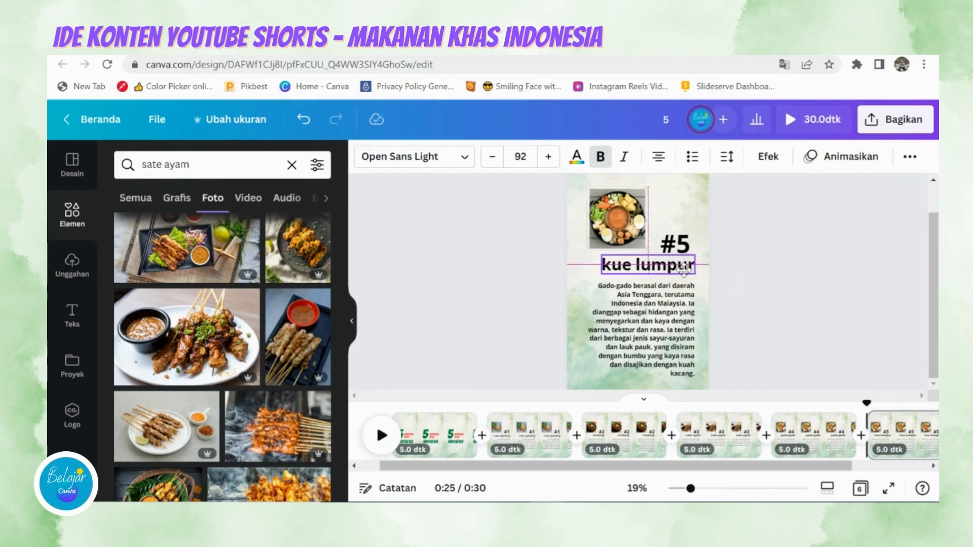
pyautogui.click(794, 305)
# Step: Switch to Notepad and copy the two-line description under "asal kue lumpur"
pyautogui.hotkey('alt', 'Tab')
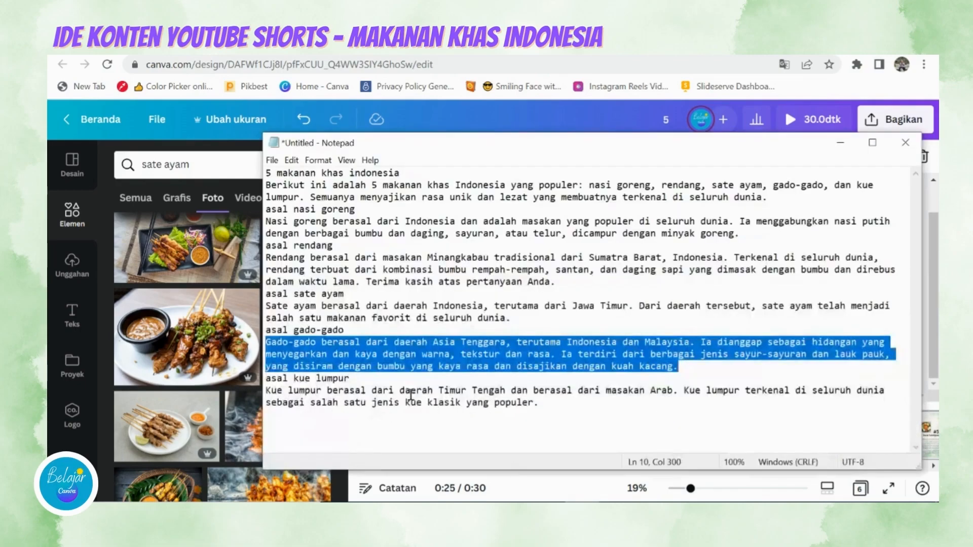
pyautogui.click(400, 390)
pyautogui.moveTo(268, 390); pyautogui.dragTo(524, 412)
pyautogui.rightClick(502, 413)
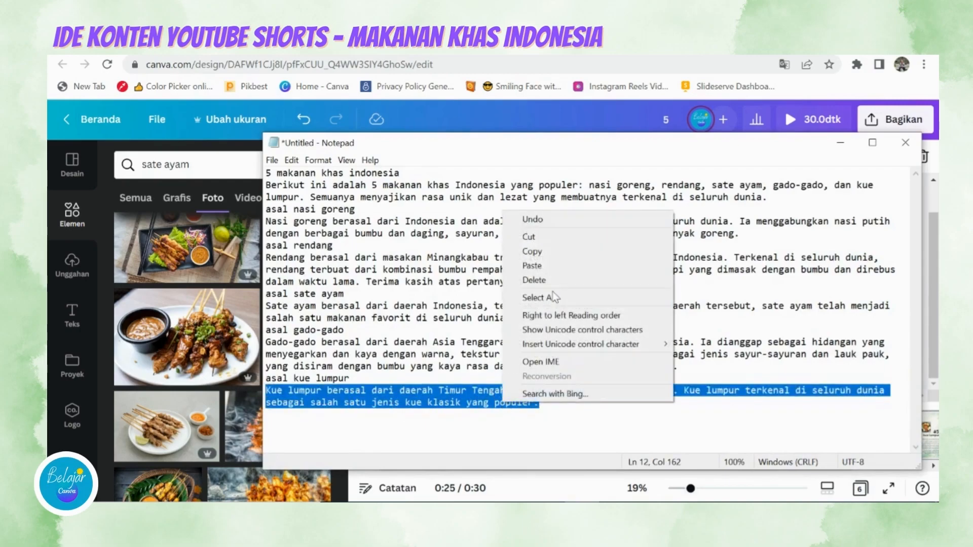
pyautogui.click(532, 247)
# Step: Back in Canva, replace the gado-gado description on page 6 with the copied kue lumpur text
pyautogui.hotkey('alt', 'Tab')
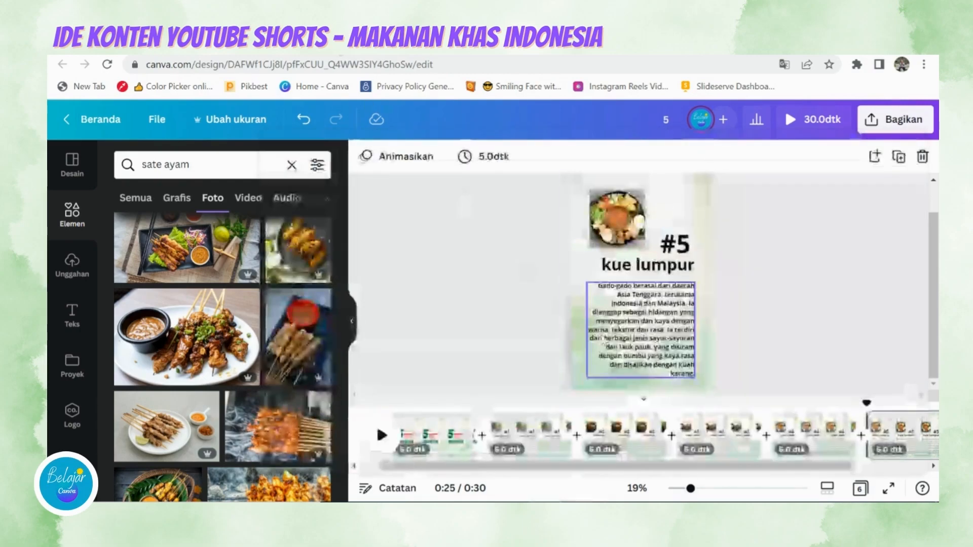
pyautogui.doubleClick(647, 343)
pyautogui.rightClick(647, 343)
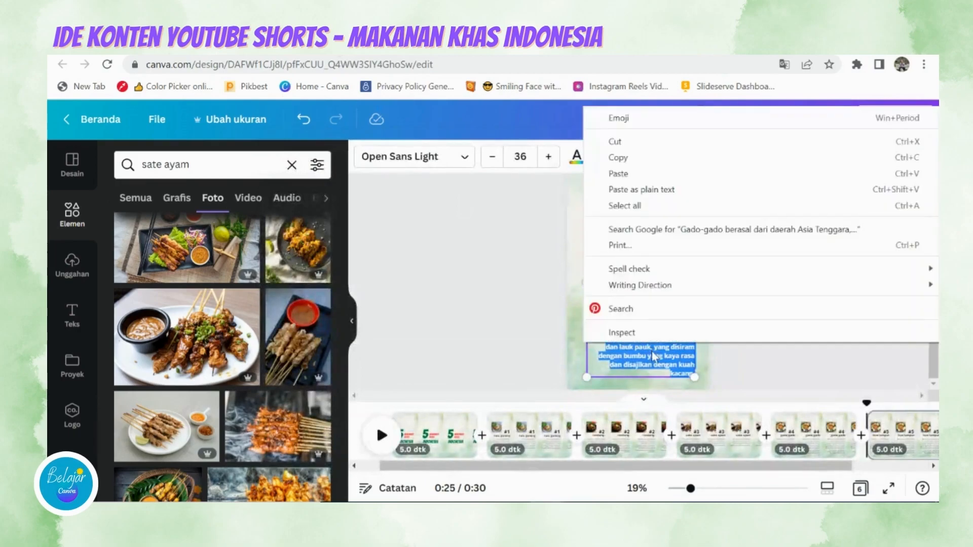
pyautogui.click(659, 180)
pyautogui.click(801, 293)
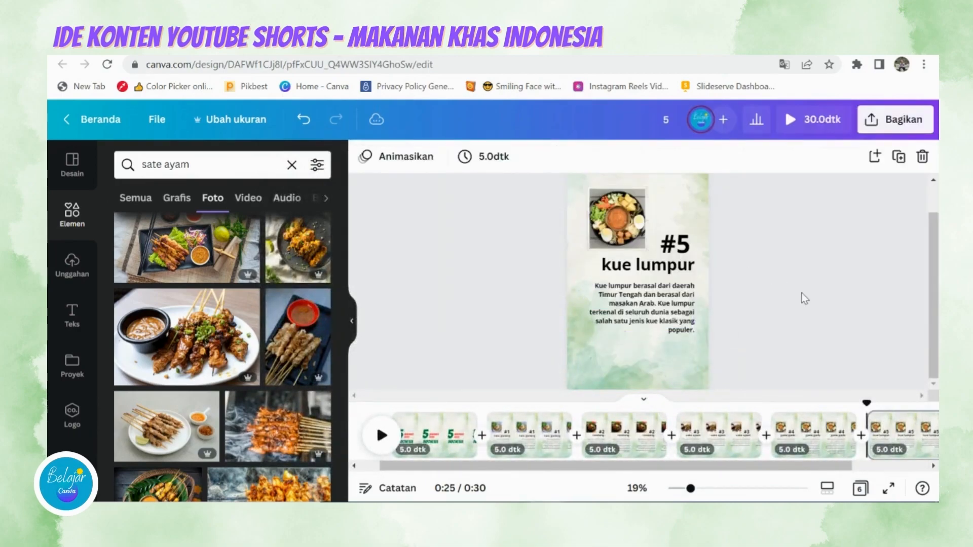
# Step: Detach the gado-gado photo from its frame on page 6 and delete it, leaving the frame empty
pyautogui.click(613, 230)
pyautogui.rightClick(613, 229)
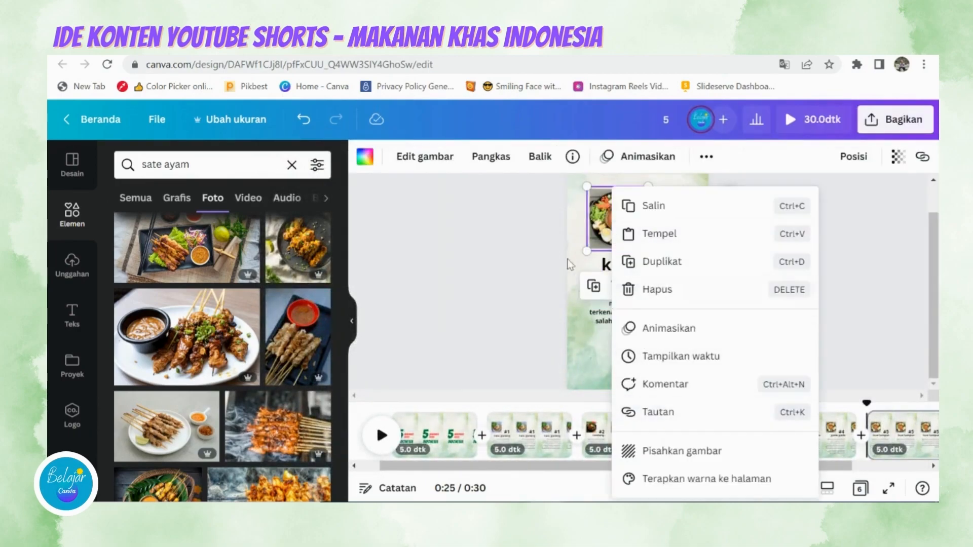
pyautogui.click(568, 261)
pyautogui.click(612, 224)
pyautogui.rightClick(613, 228)
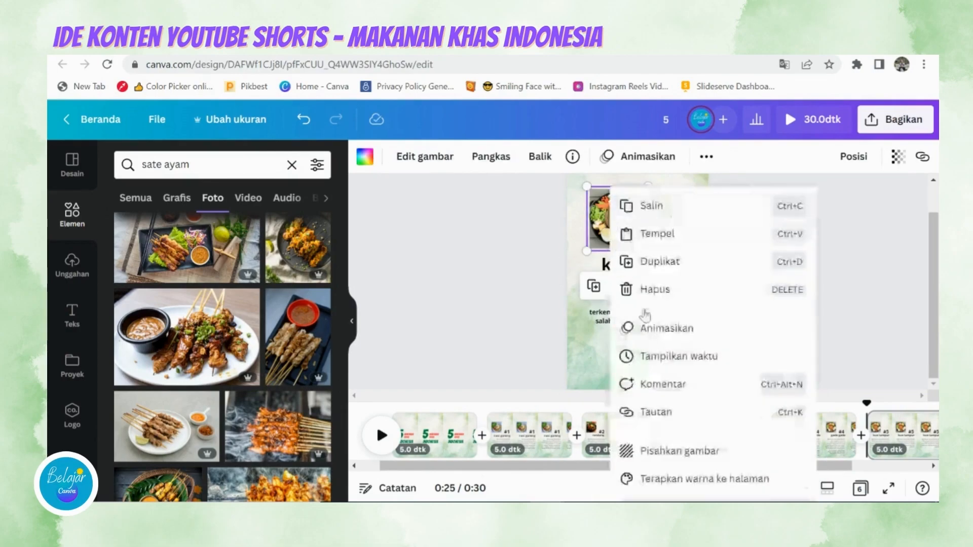
pyautogui.click(660, 449)
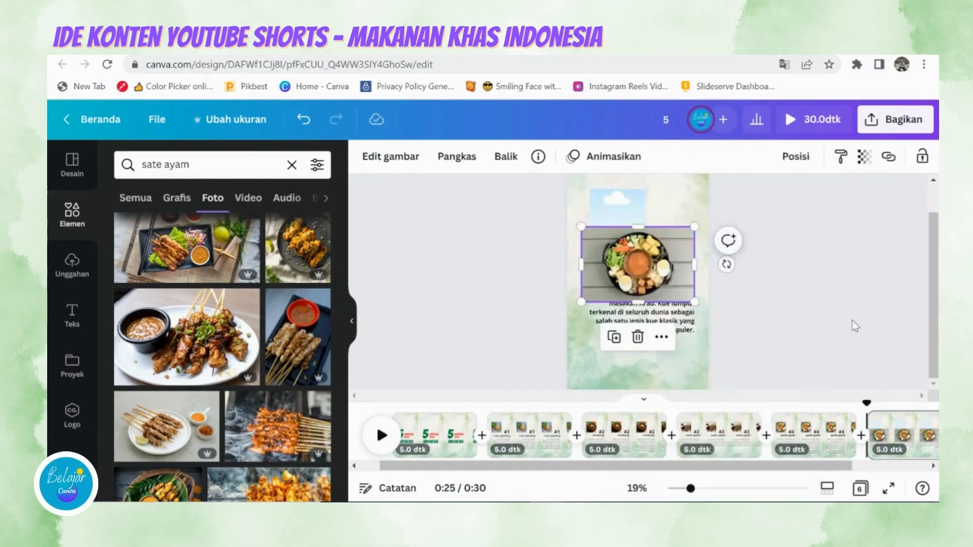
pyautogui.press('Delete')
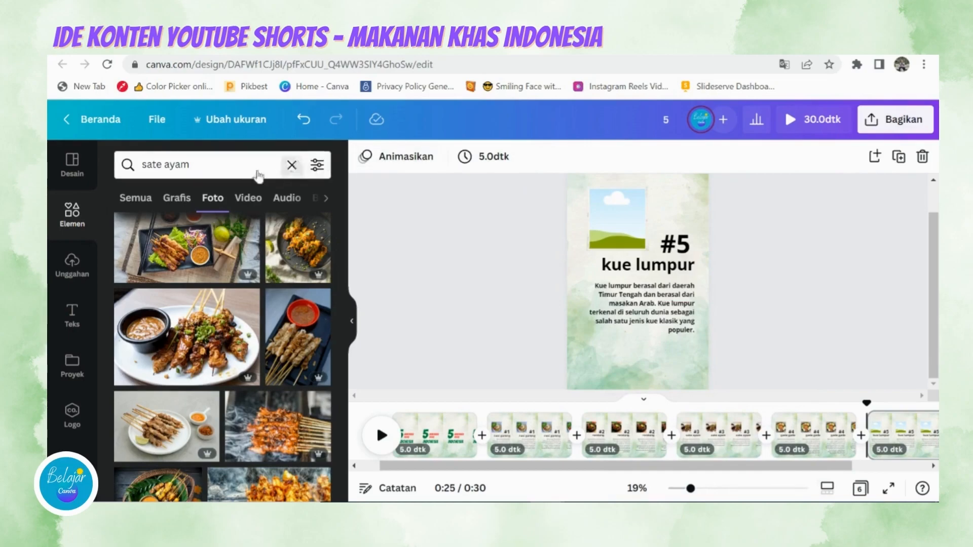
# Step: Search the elements for "kue lumpur" and show all photo results
pyautogui.click(292, 164)
pyautogui.write('ku')
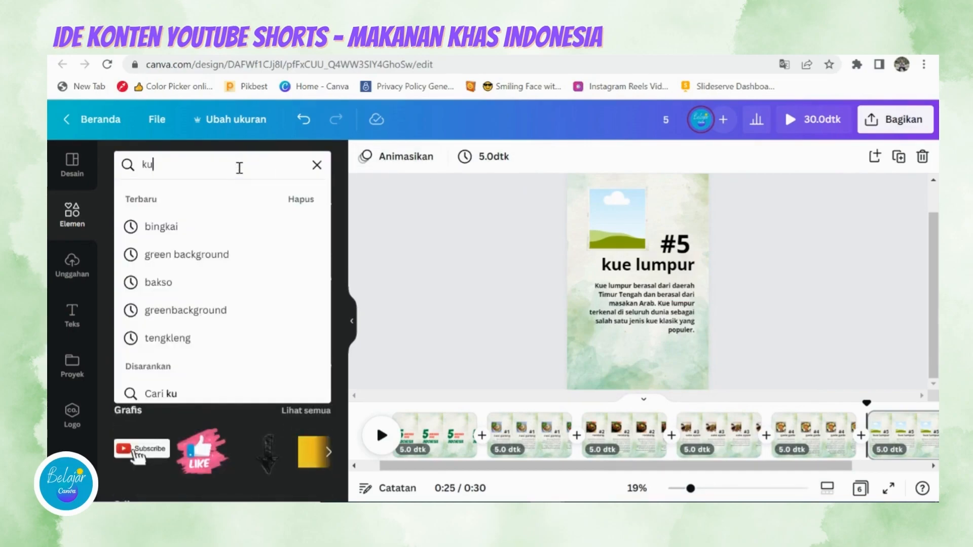
pyautogui.write('e lumpur')
pyautogui.press('Return')
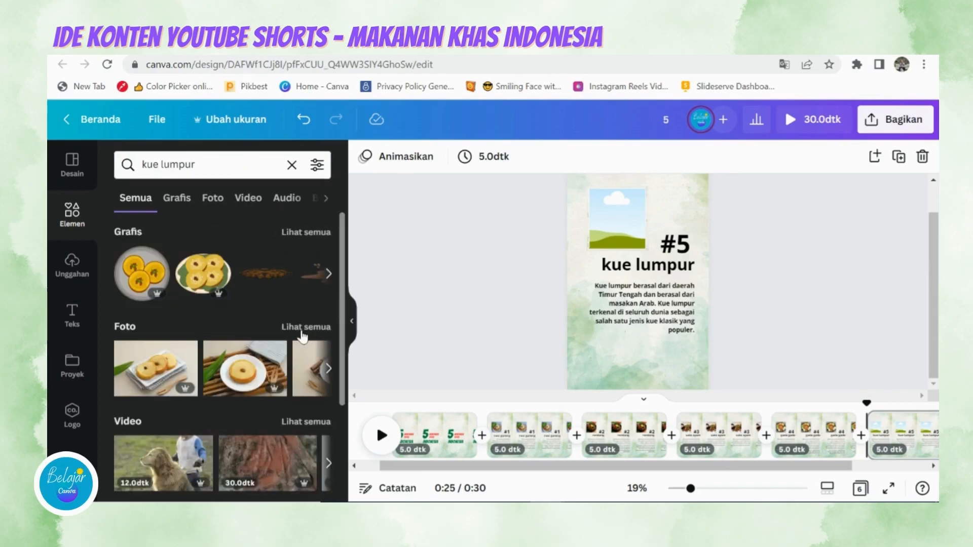
pyautogui.click(302, 328)
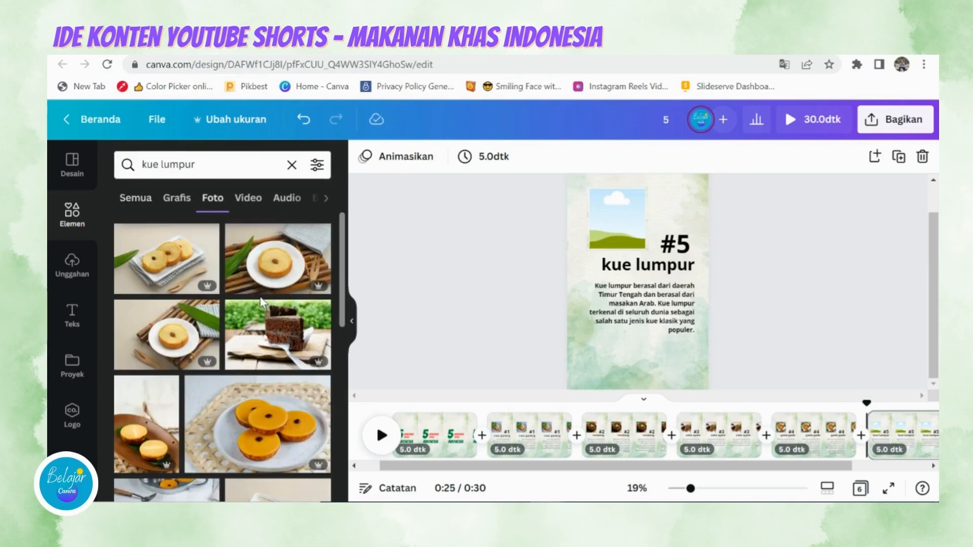
# Step: Place the photo of four orange kue lumpur on a grey plate into page 6's empty frame
pyautogui.click(257, 424)
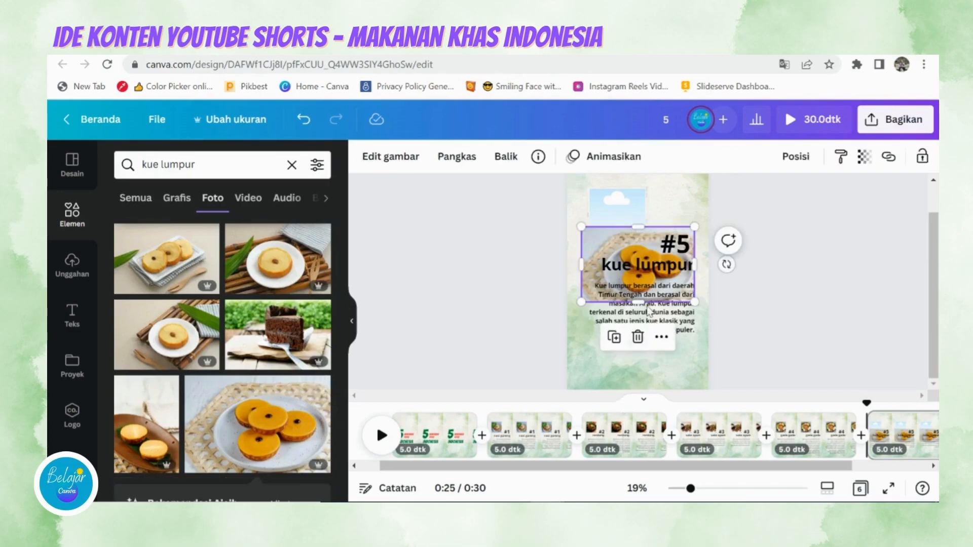
pyautogui.moveTo(594, 243); pyautogui.dragTo(588, 212)
pyautogui.click(796, 282)
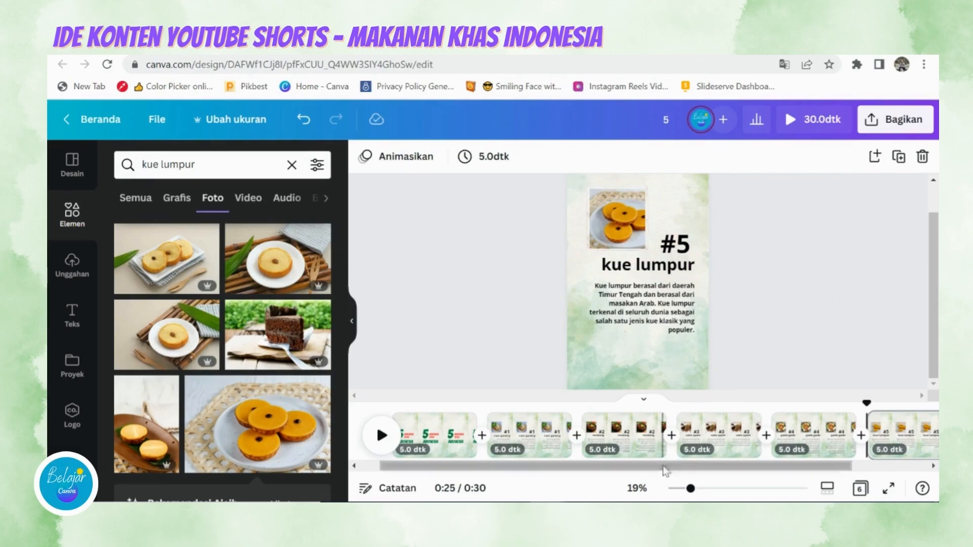
# Step: Duplicate the opening title page and move the copy to the end of the timeline as page 7
pyautogui.moveTo(668, 466); pyautogui.dragTo(572, 489)
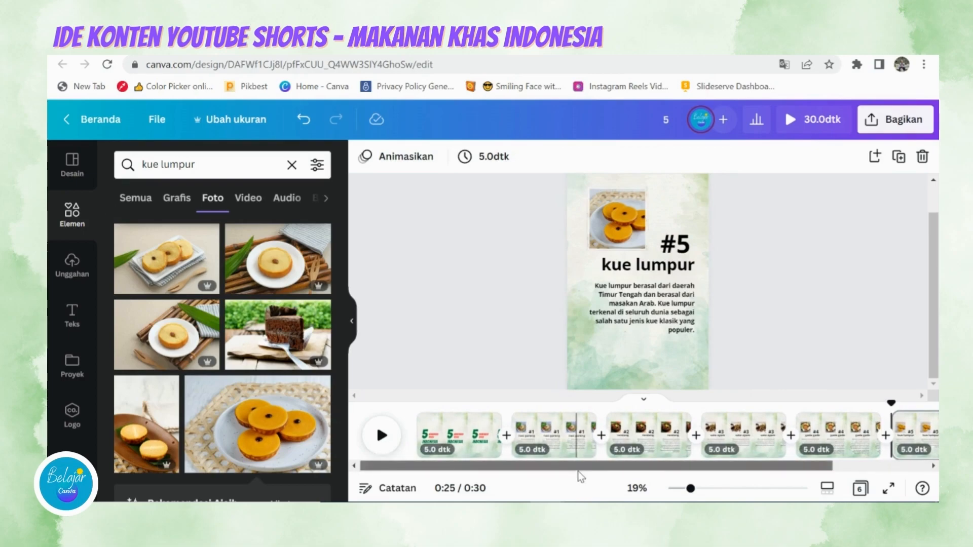
pyautogui.moveTo(578, 469); pyautogui.dragTo(865, 453)
pyautogui.moveTo(799, 472); pyautogui.dragTo(562, 472)
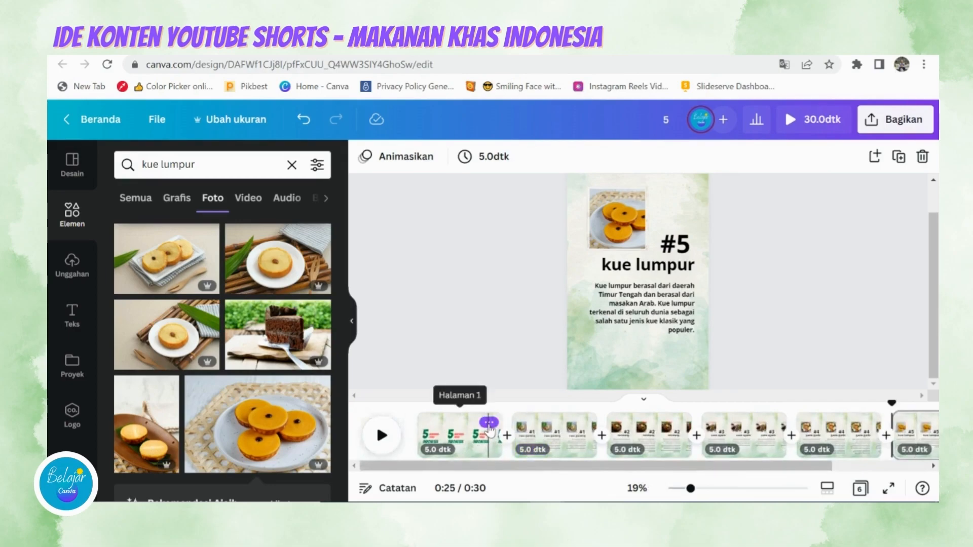
pyautogui.click(489, 423)
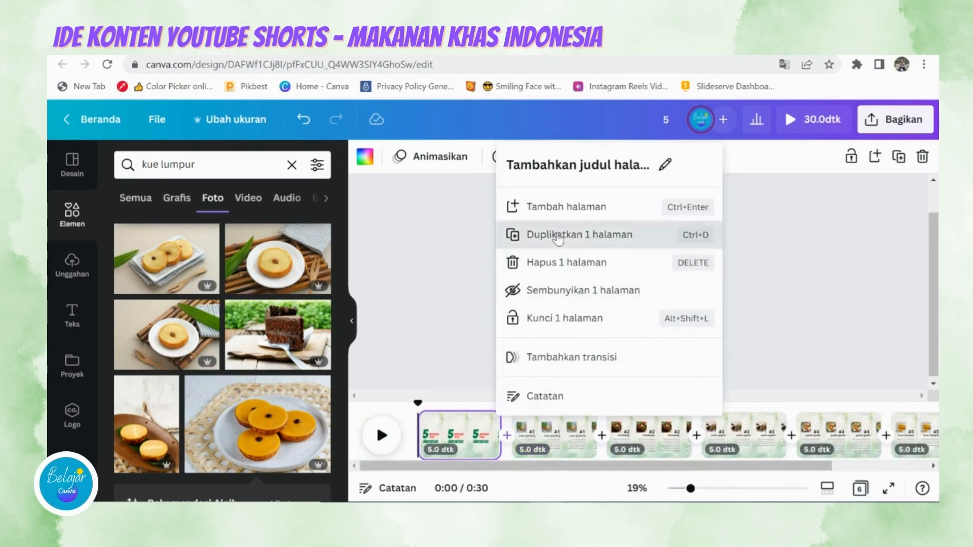
pyautogui.click(507, 237)
pyautogui.moveTo(541, 427)
pyautogui.mouseDown()
pyautogui.moveTo(793, 435)
pyautogui.moveTo(575, 432)
pyautogui.moveTo(776, 434)
pyautogui.moveTo(761, 432)
pyautogui.mouseUp()
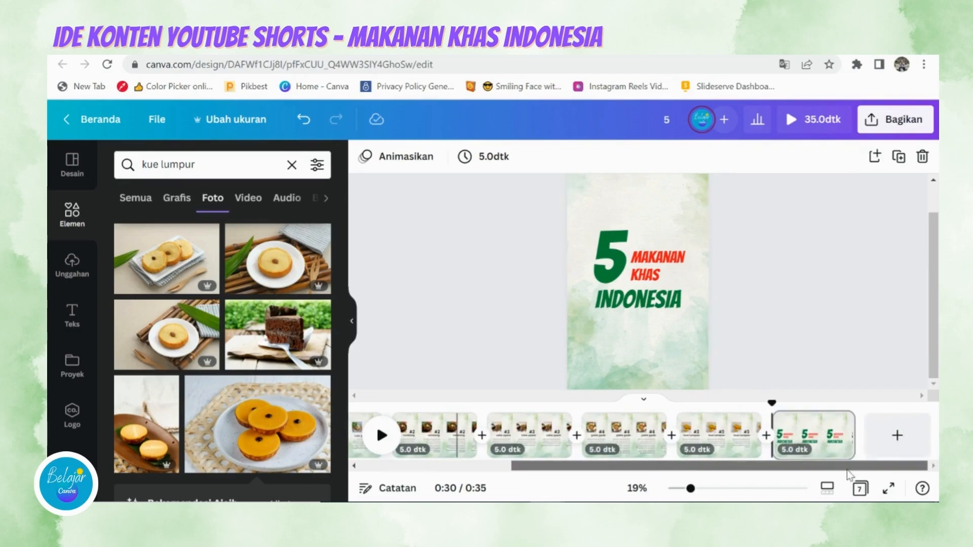
# Step: Delete the "5", "KHAS" and "MAKANAN" texts from page 7, keeping only "INDONESIA"
pyautogui.click(606, 280)
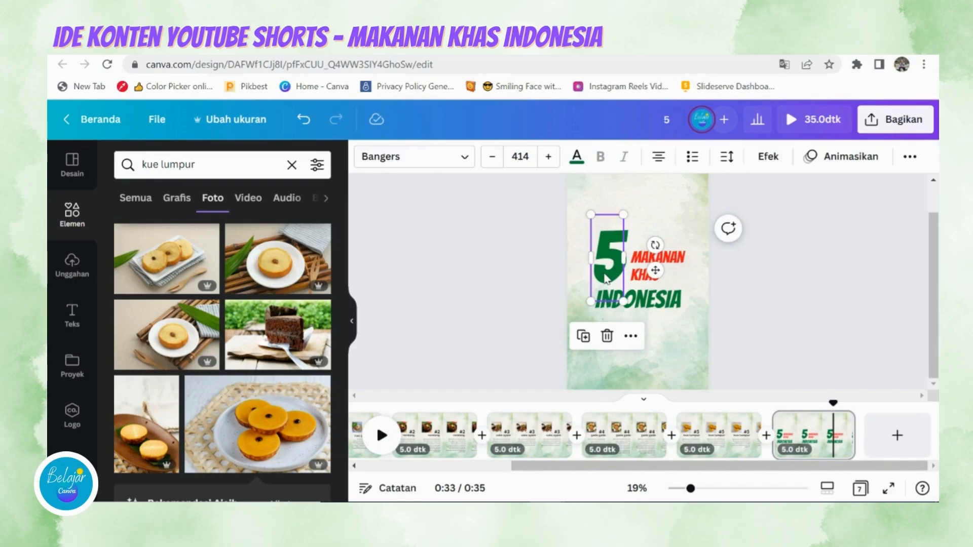
pyautogui.press('Delete')
pyautogui.click(642, 273)
pyautogui.press('Delete')
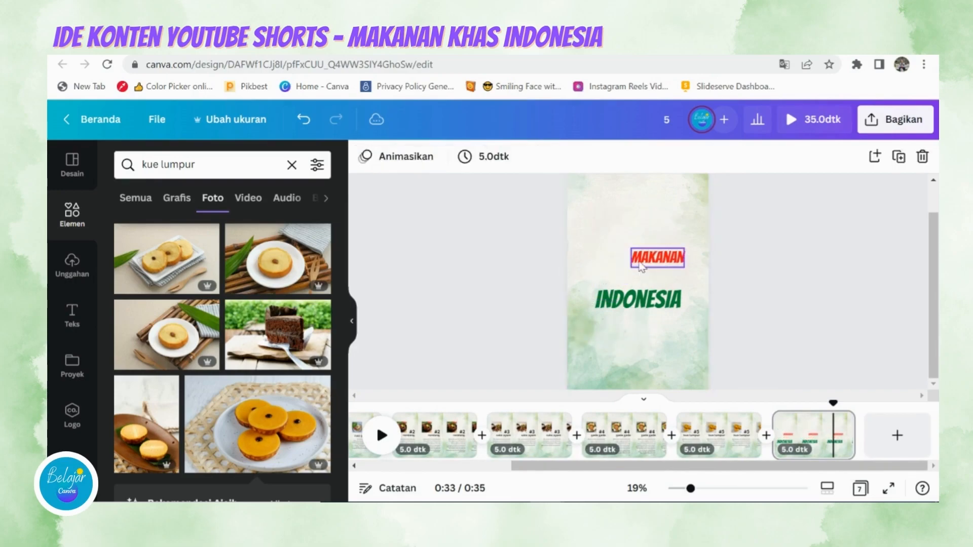
pyautogui.click(641, 267)
pyautogui.press('Delete')
# Step: Raise the "INDONESIA" text on page 7, replace it with "JANGAN LUPA" and shrink it to size 113 on one line
pyautogui.moveTo(632, 301); pyautogui.dragTo(633, 248)
pyautogui.doubleClick(633, 248)
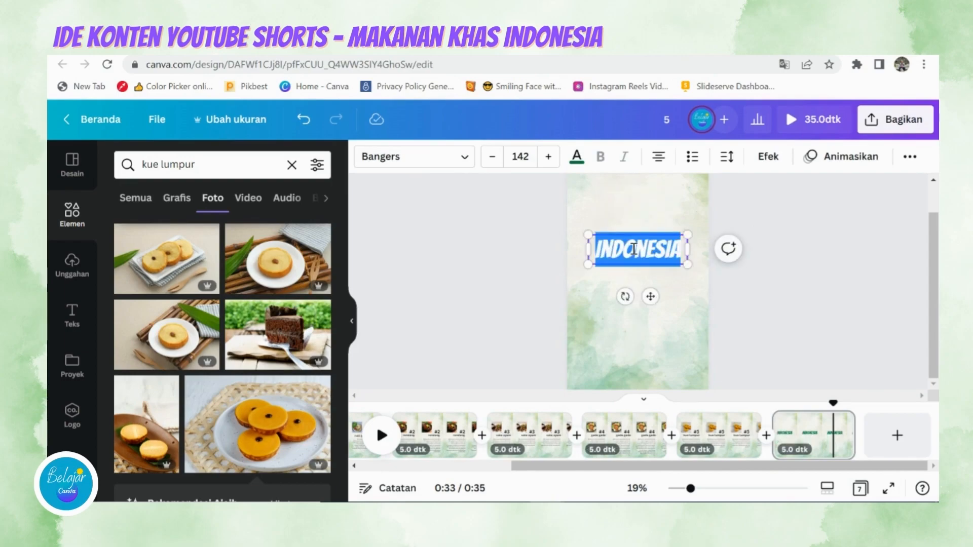
pyautogui.write('JANGA')
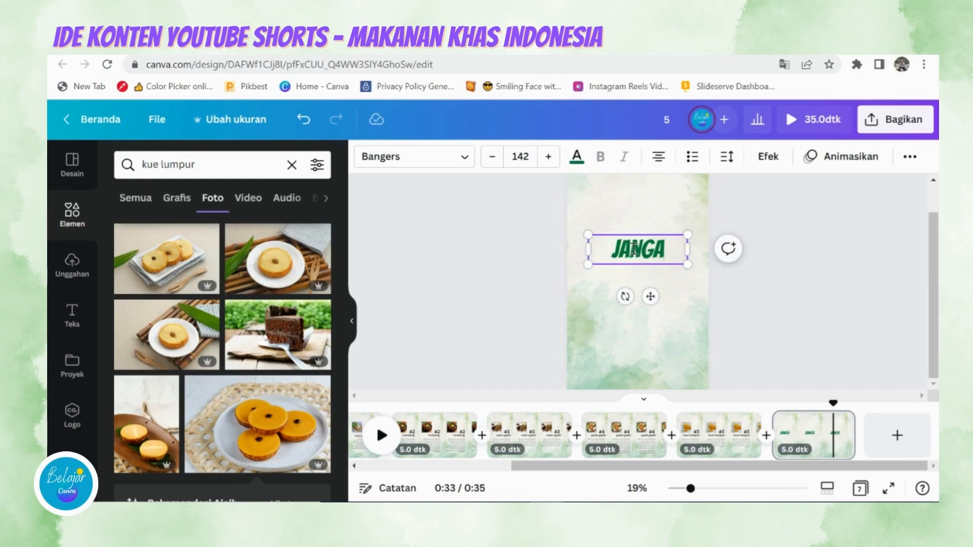
pyautogui.write('N LUPA')
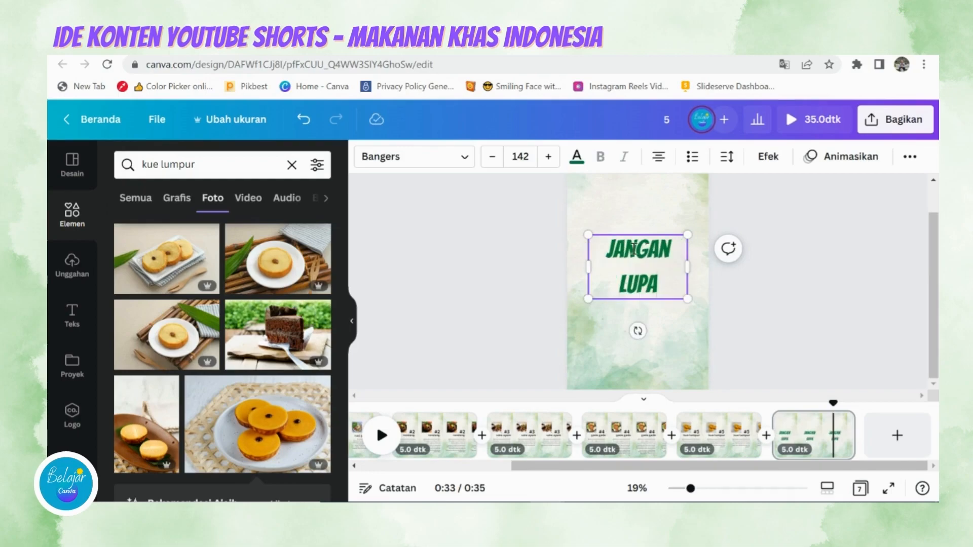
pyautogui.moveTo(687, 259); pyautogui.dragTo(633, 242)
pyautogui.click(781, 226)
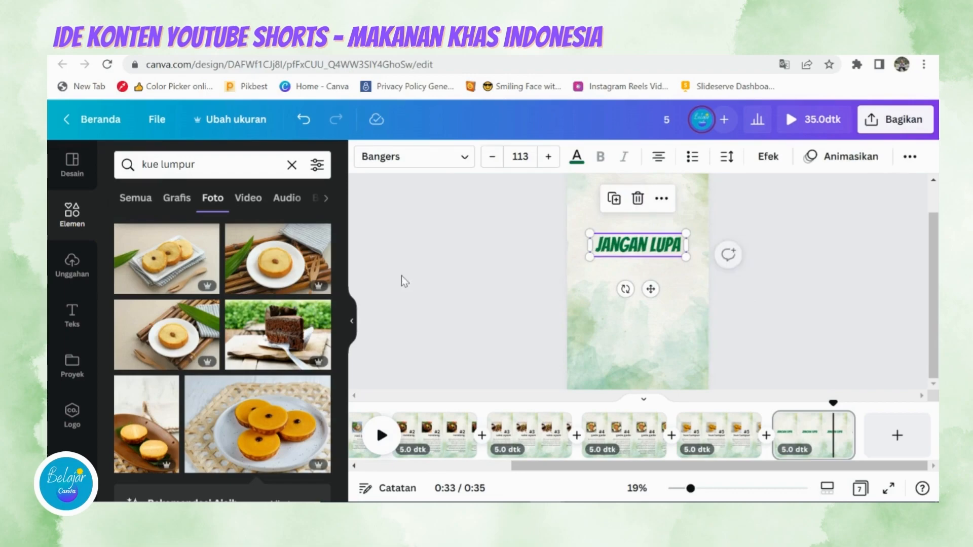
# Step: Search the elements for "subscribe"
pyautogui.click(401, 276)
pyautogui.click(72, 213)
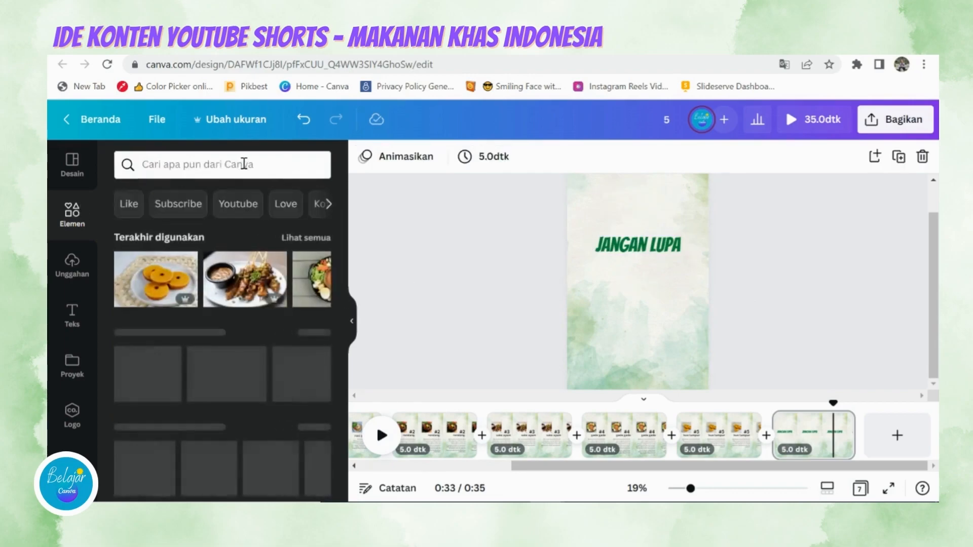
pyautogui.click(244, 164)
pyautogui.write('subsc')
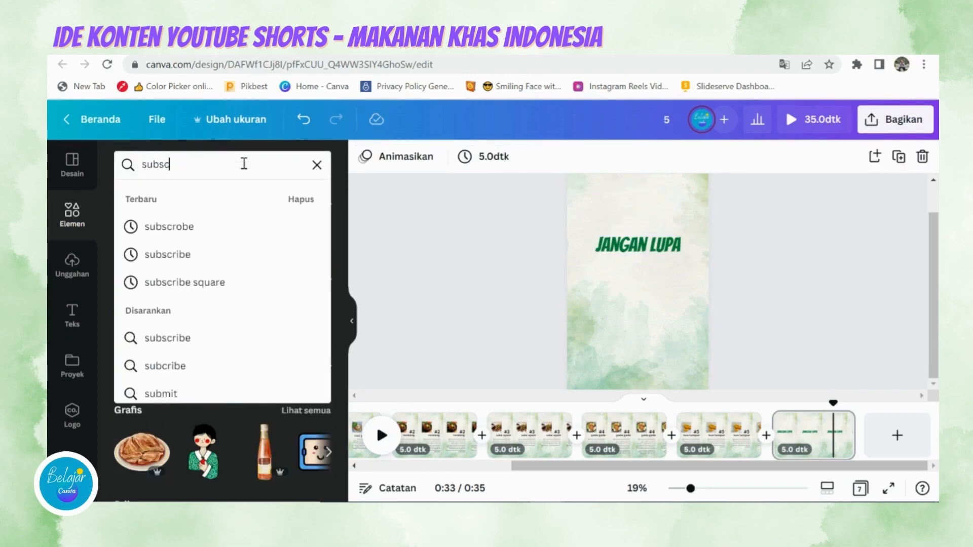
pyautogui.write('ribe')
pyautogui.press('Return')
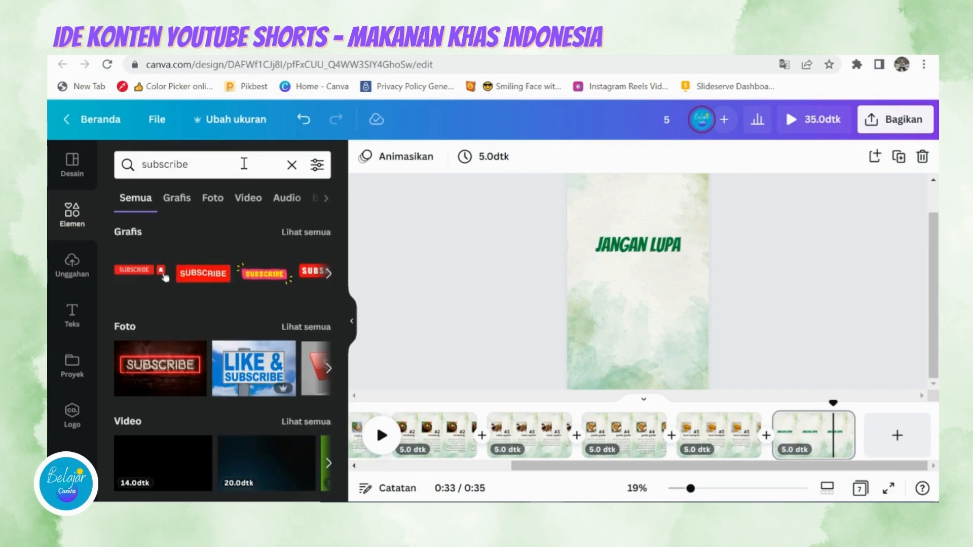
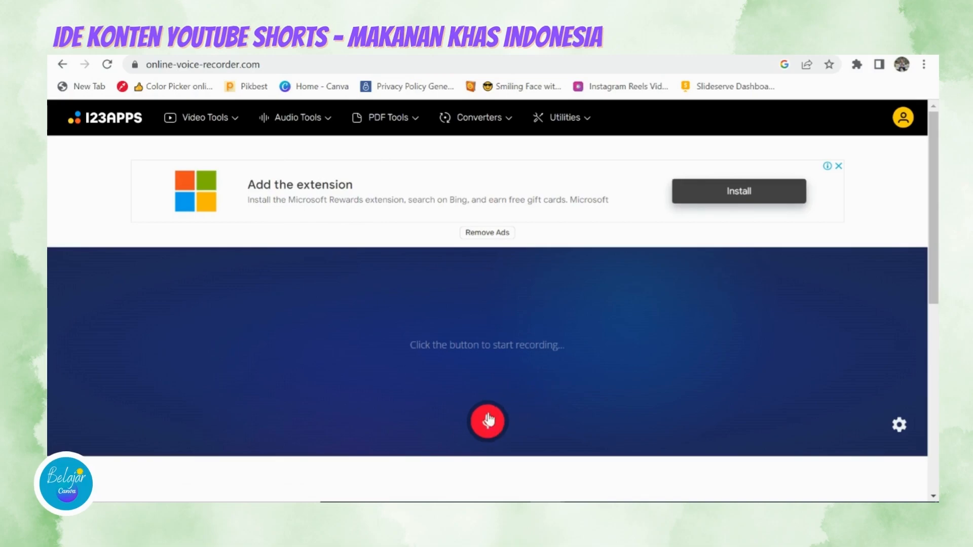
# Step: Record a voice-over take for the opening title page in the 123apps online voice recorder and stop the recording
pyautogui.click(488, 421)
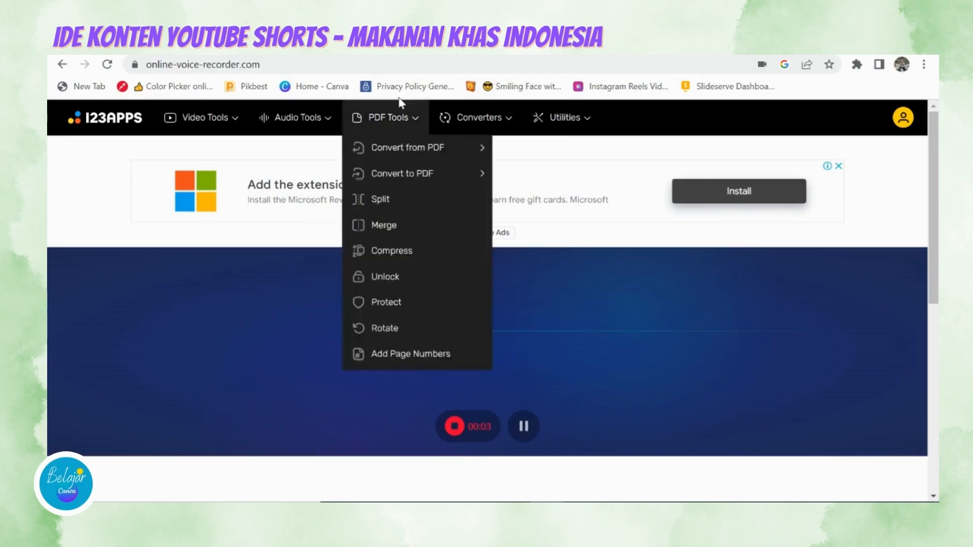
pyautogui.click(401, 46)
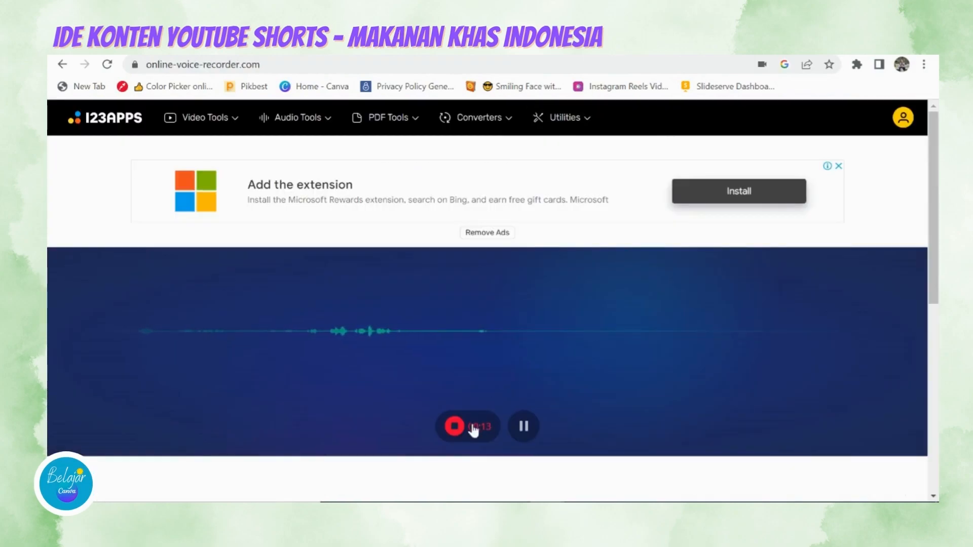
pyautogui.click(473, 430)
# Step: Trim the recording to the range from 00:08.2 to 00:10.3, checking it by playback
pyautogui.moveTo(100, 335); pyautogui.dragTo(482, 322)
pyautogui.click(139, 425)
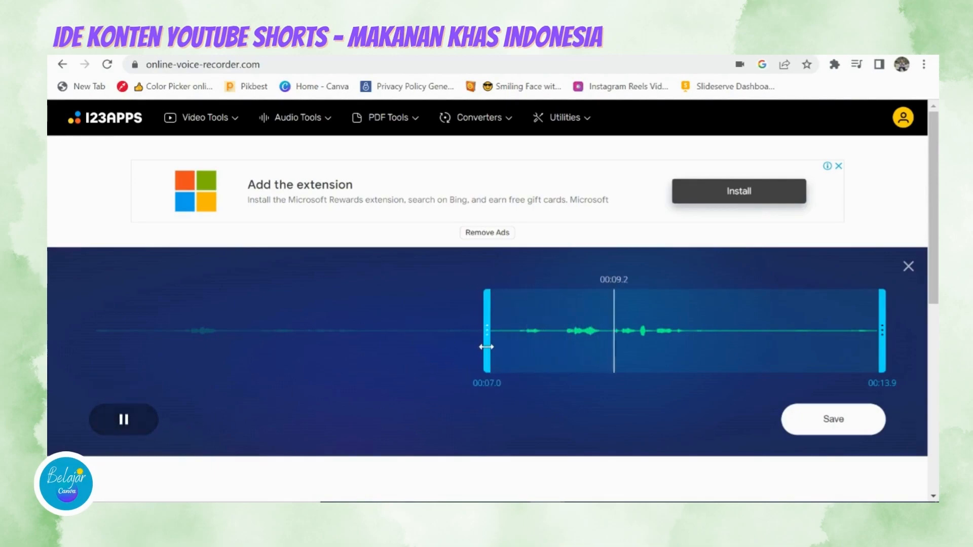
pyautogui.moveTo(486, 348); pyautogui.dragTo(554, 349)
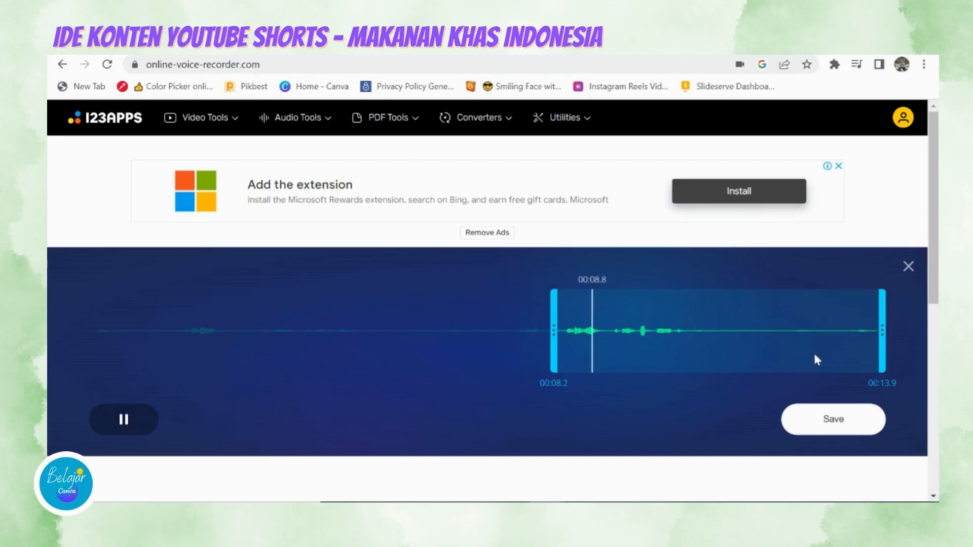
pyautogui.moveTo(883, 343); pyautogui.dragTo(683, 347)
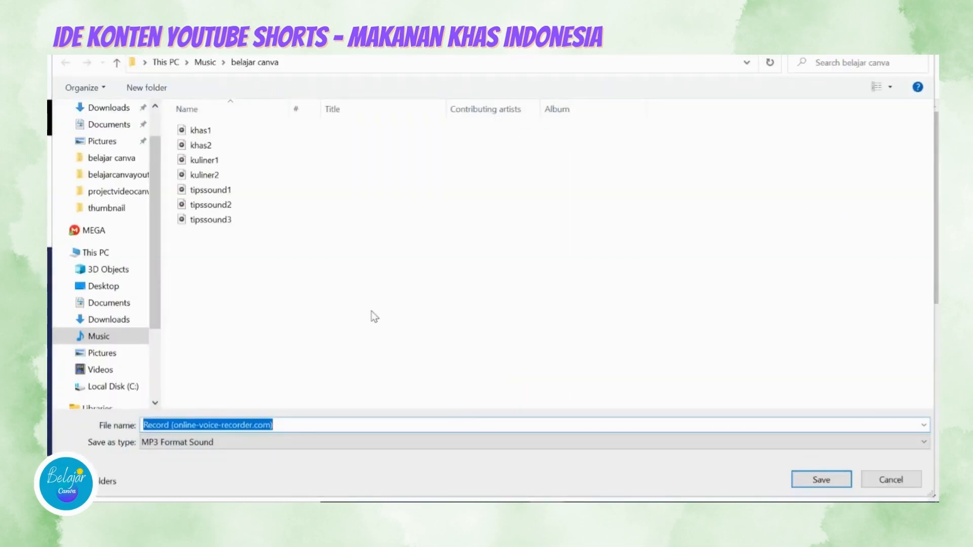
# Step: Save the trimmed recording as MP3 file mkhas1 in the belajar canva music folder and finish editing it
pyautogui.write('mk')
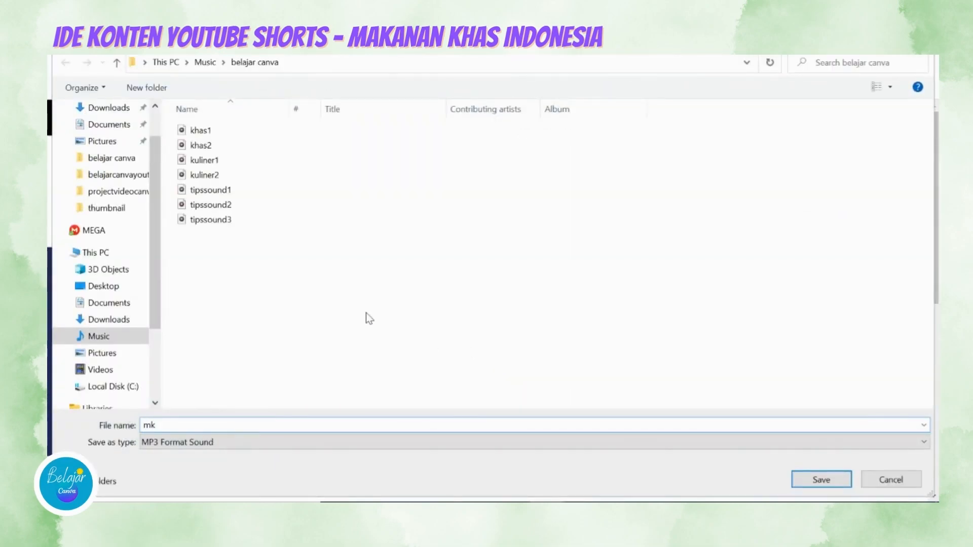
pyautogui.write('has1')
pyautogui.press('Return')
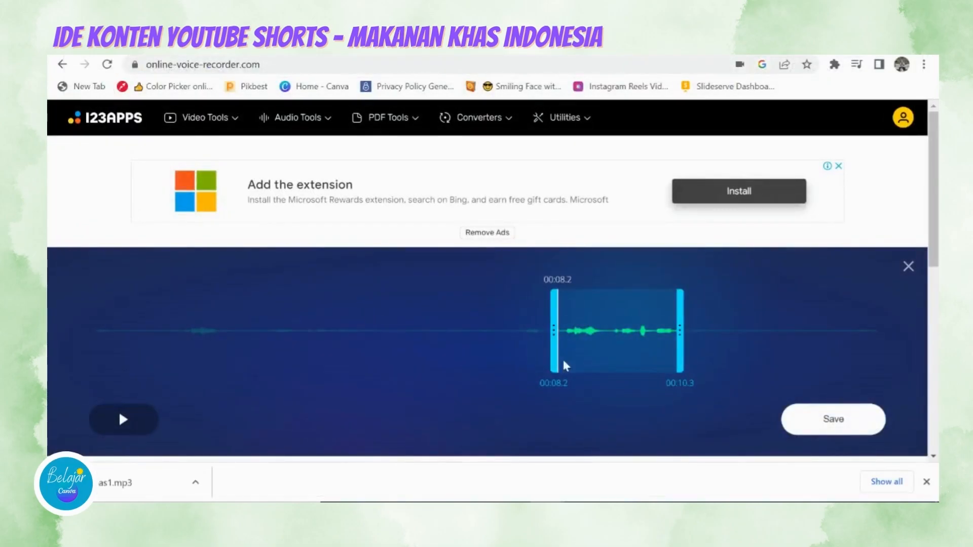
pyautogui.click(907, 267)
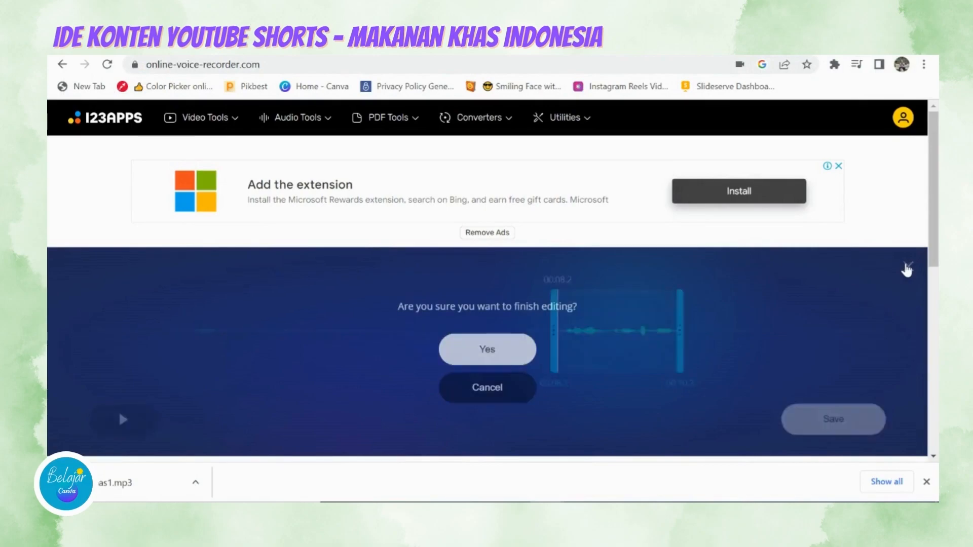
pyautogui.click(521, 359)
# Step: Record a voice-over take for the #1 nasi goreng page in the online voice recorder, reading its description in Canva
pyautogui.moveTo(348, 104)
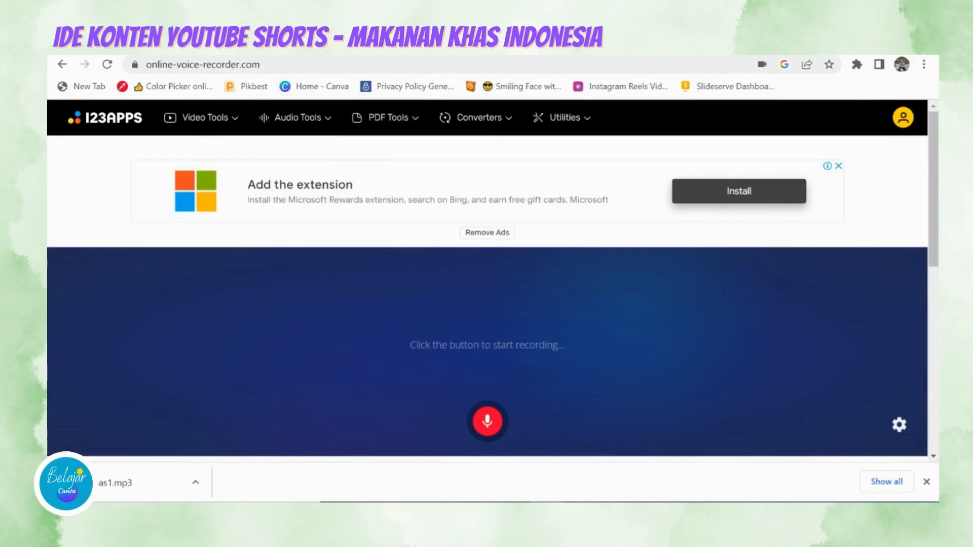
pyautogui.click(325, 46)
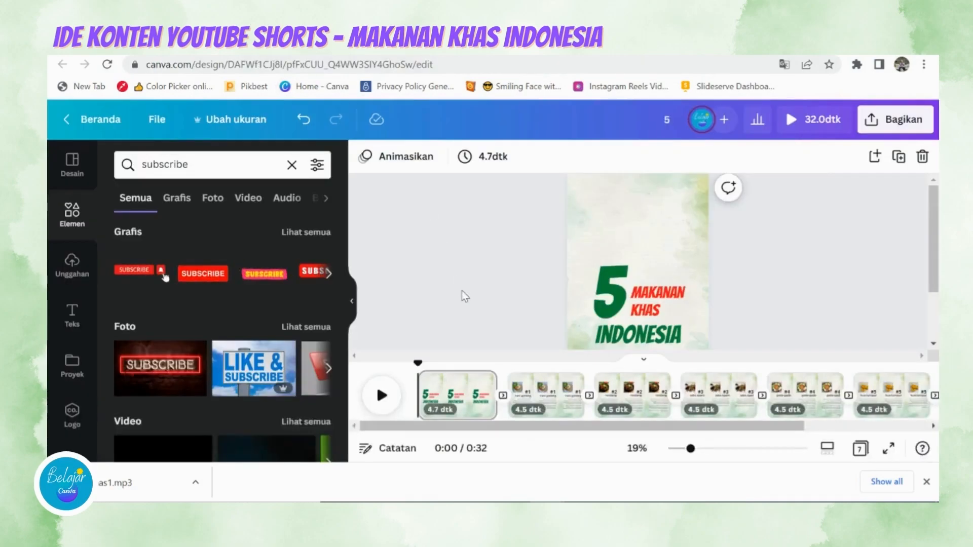
pyautogui.click(539, 398)
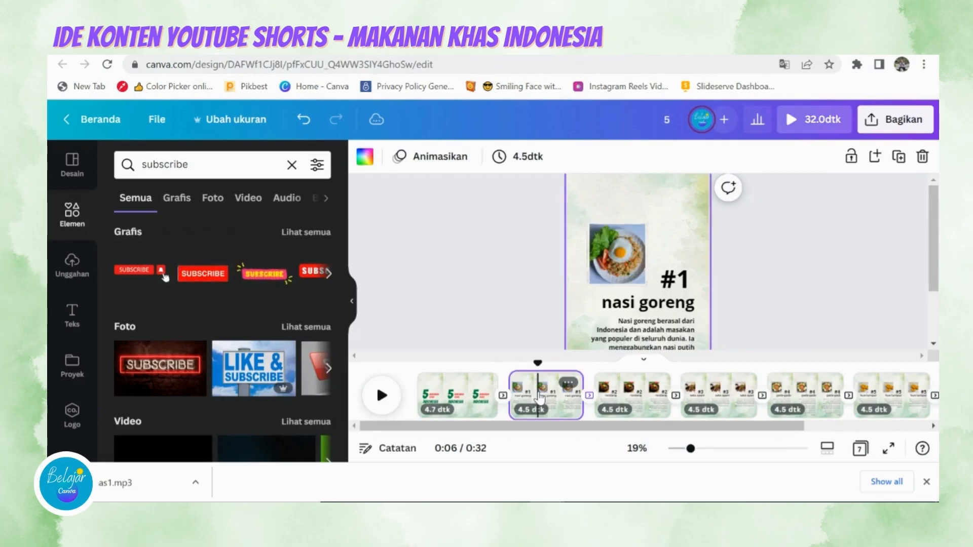
pyautogui.scroll(-3, 725, 276)
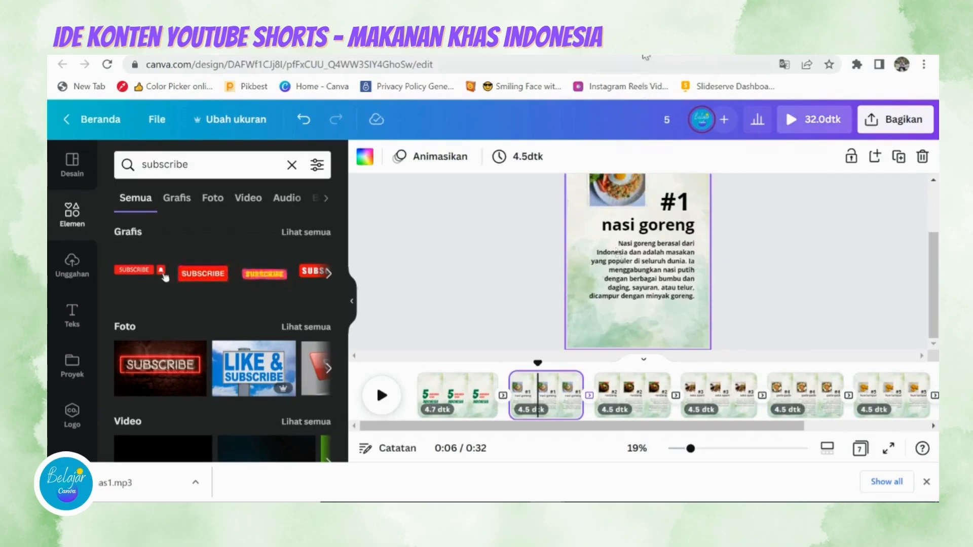
pyautogui.click(646, 55)
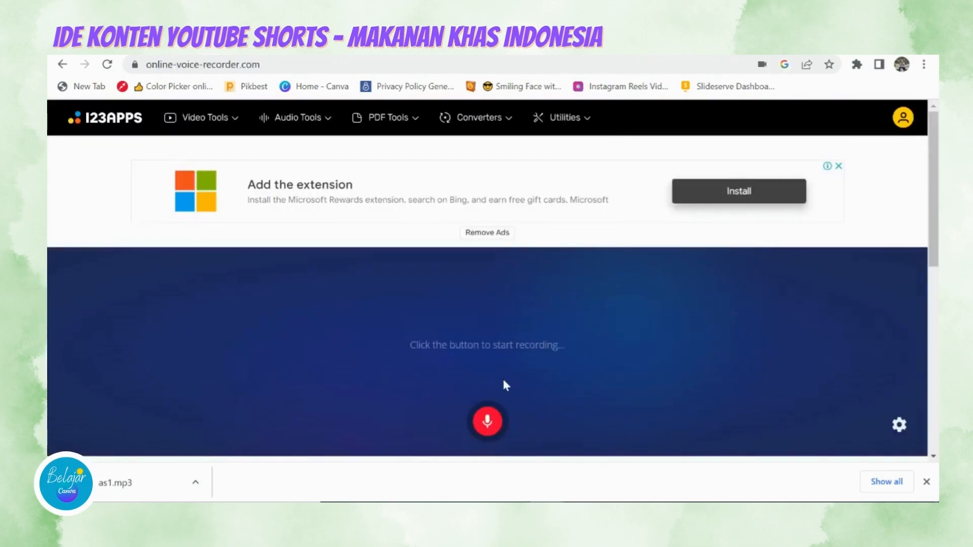
pyautogui.click(489, 425)
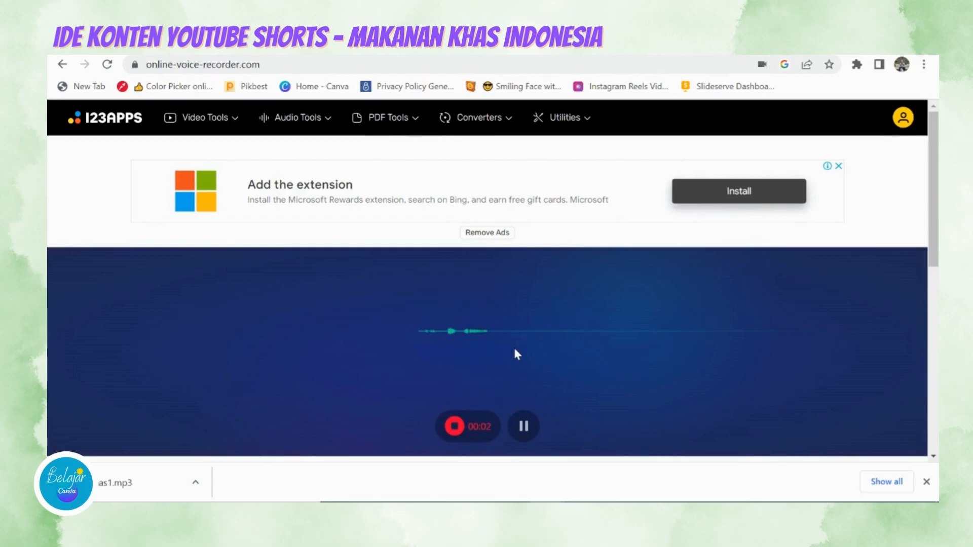
pyautogui.click(299, 45)
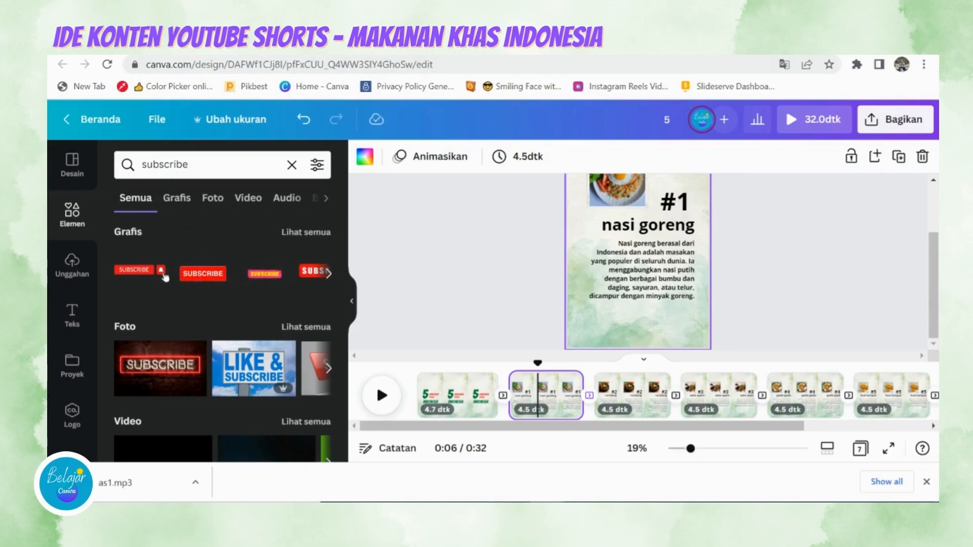
pyautogui.click(641, 50)
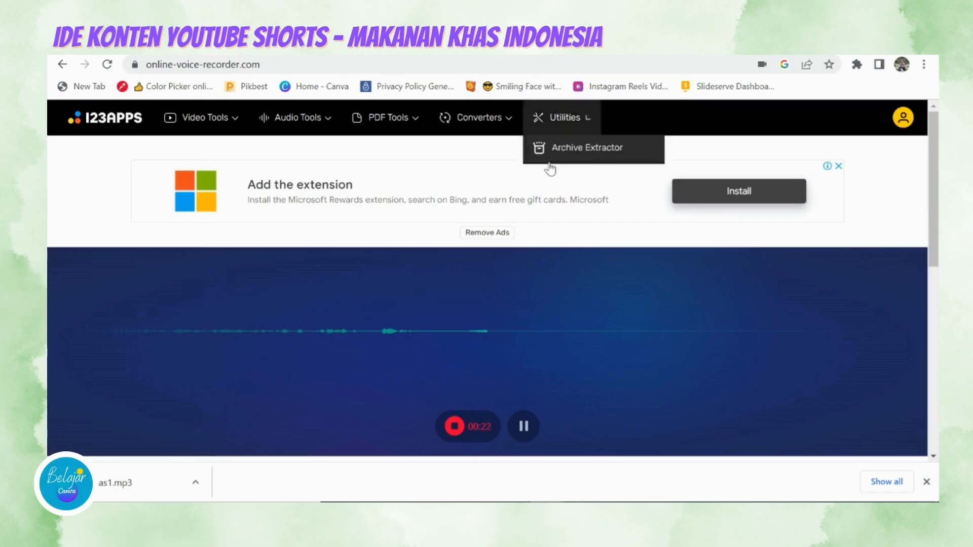
pyautogui.click(462, 428)
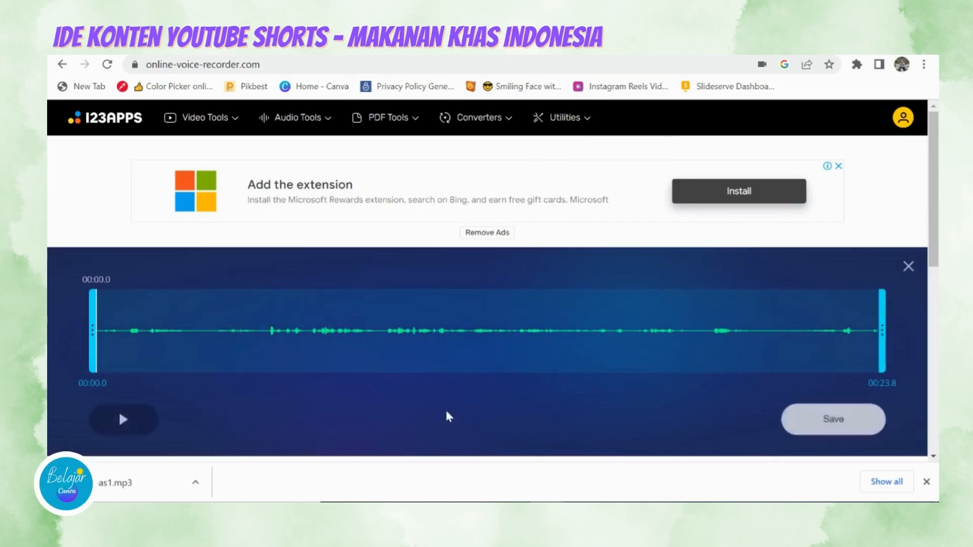
# Step: Trim the nasi goreng recording to the range from 00:05.3 to 00:17.8, checking it by playback
pyautogui.click(109, 426)
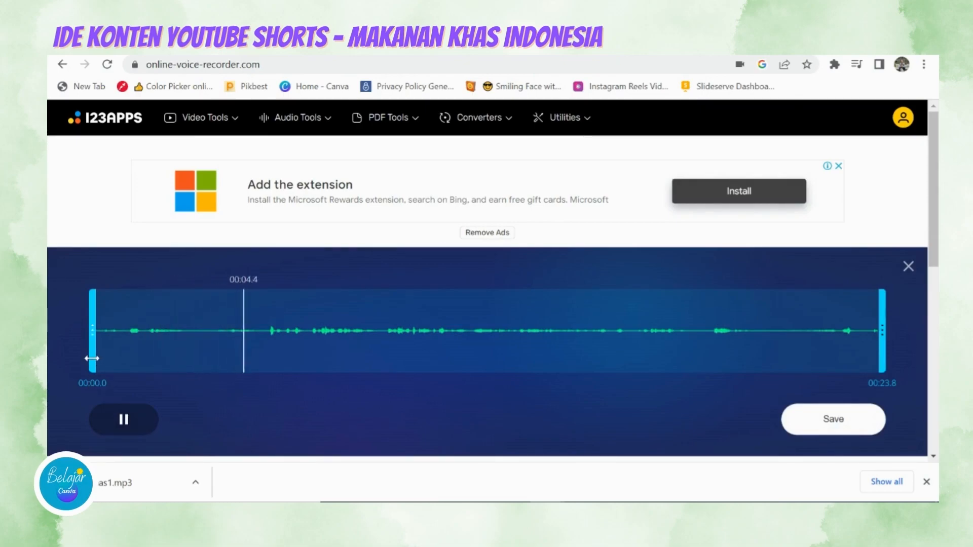
pyautogui.moveTo(91, 359); pyautogui.dragTo(265, 350)
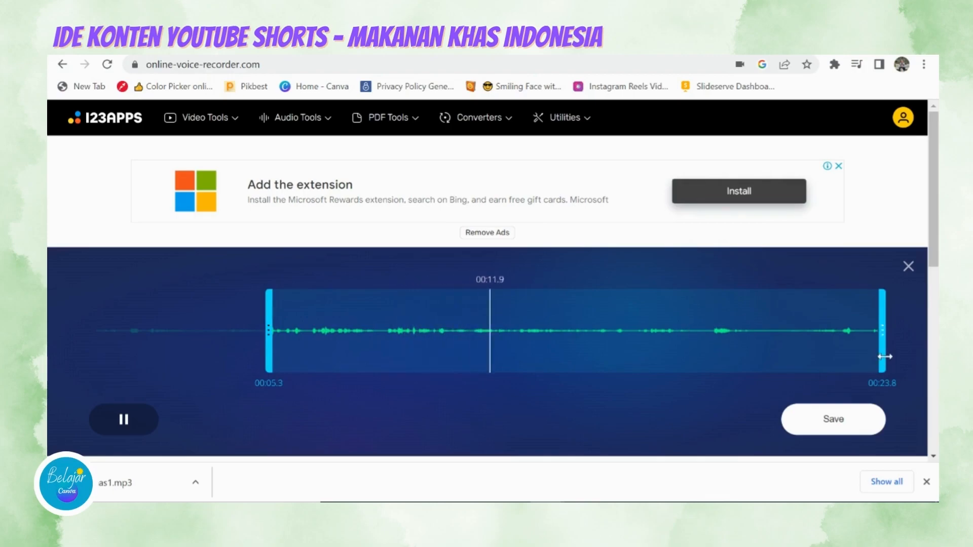
pyautogui.moveTo(885, 357)
pyautogui.mouseDown()
pyautogui.moveTo(754, 380)
pyautogui.moveTo(710, 369)
pyautogui.moveTo(692, 378)
pyautogui.mouseUp()
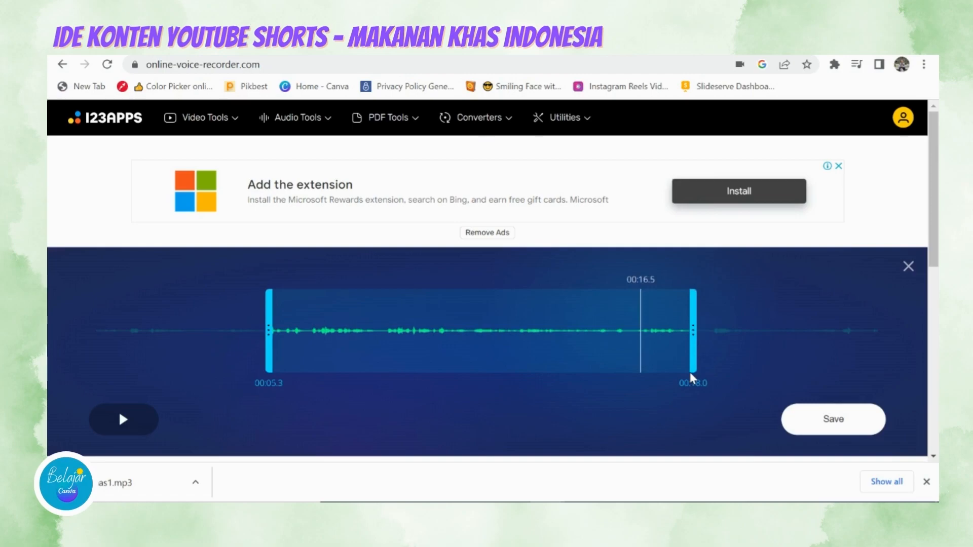
pyautogui.click(123, 419)
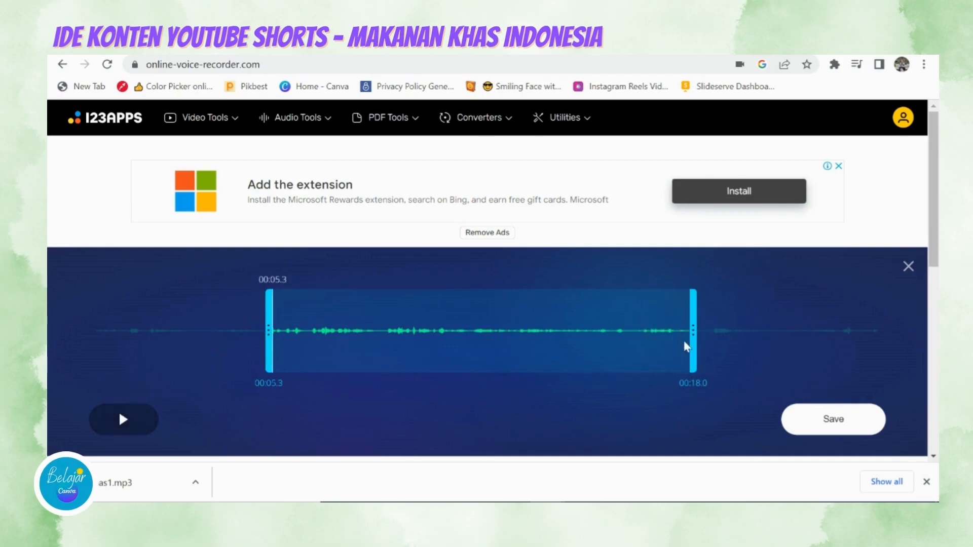
pyautogui.moveTo(686, 336); pyautogui.dragTo(679, 337)
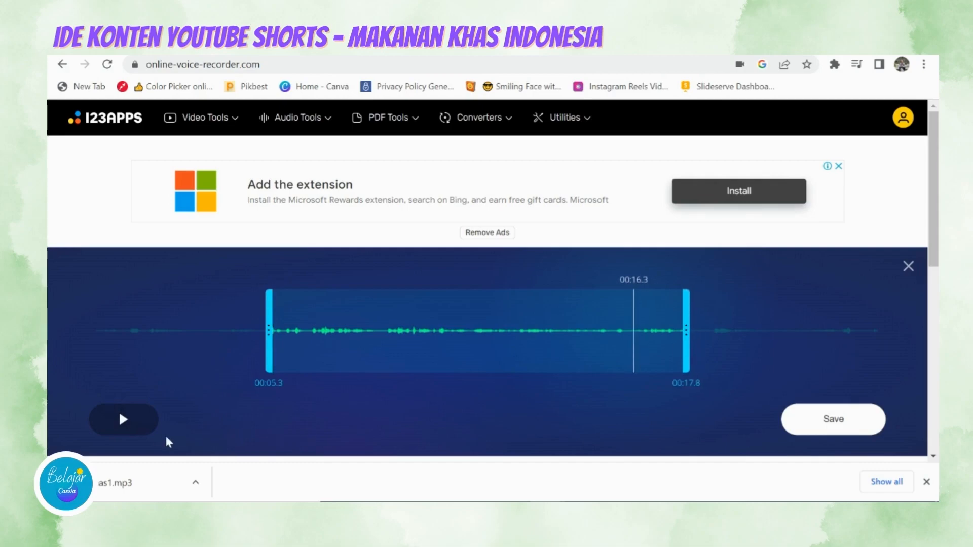
# Step: Save the trimmed nasi goreng recording as MP3 file mkhas2 in the belajar canva music folder
pyautogui.click(827, 426)
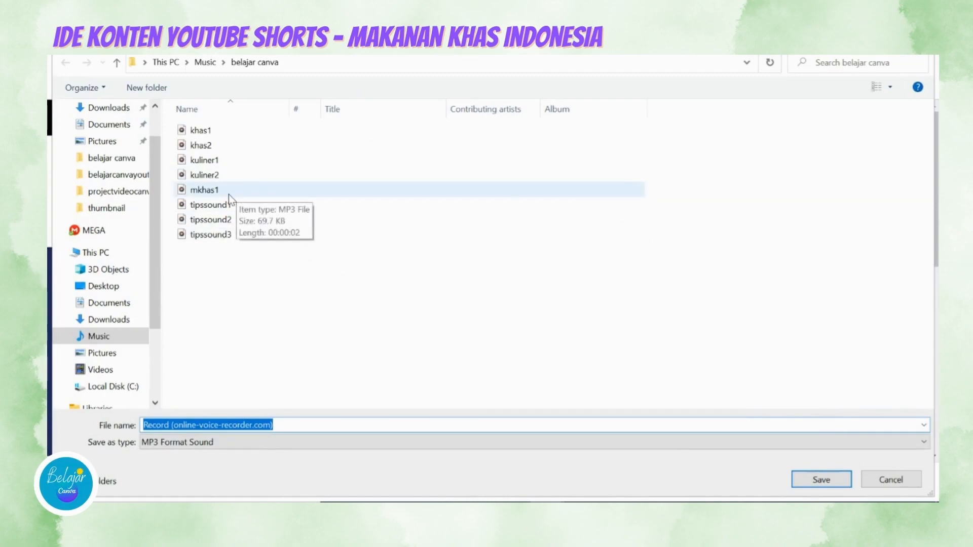
pyautogui.click(229, 194)
pyautogui.click(236, 426)
pyautogui.click(236, 426)
pyautogui.press('BackSpace')
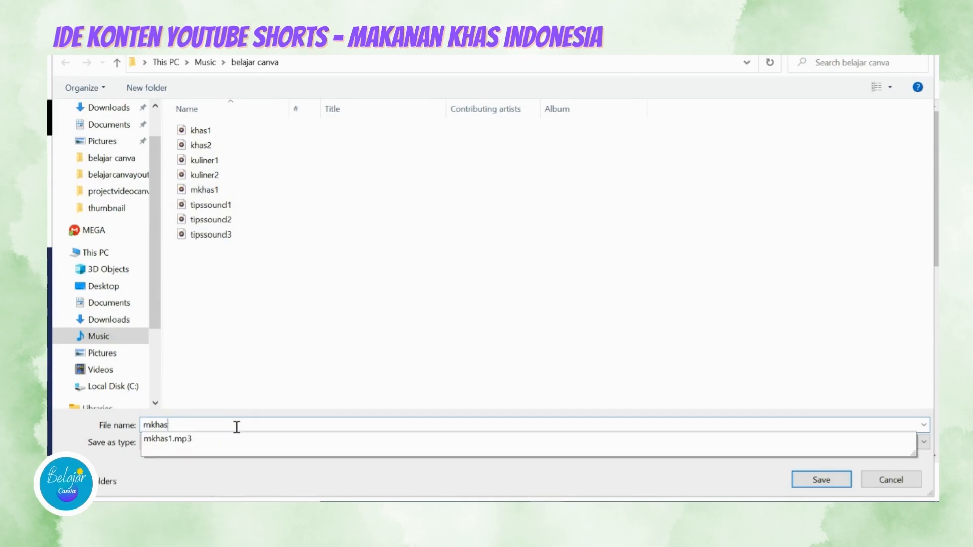
pyautogui.write('2')
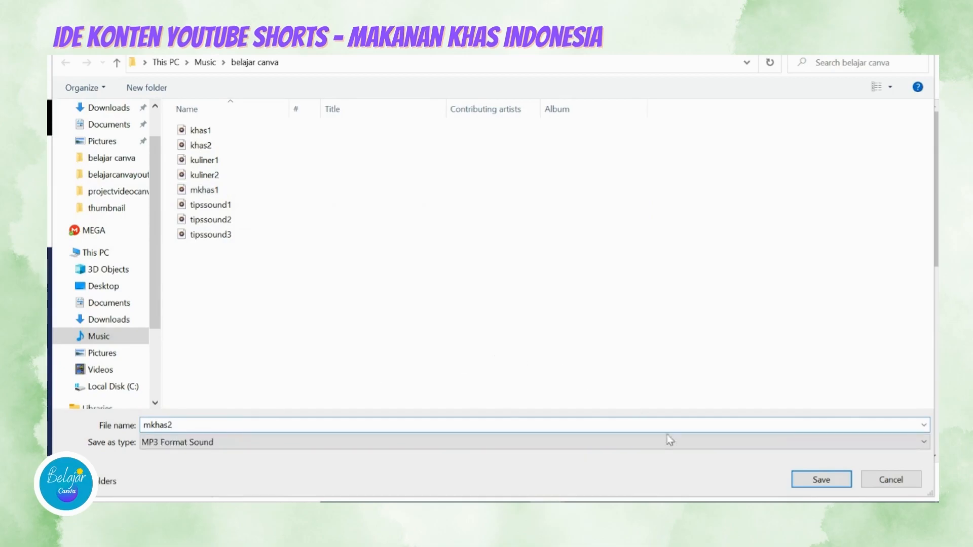
pyautogui.click(801, 477)
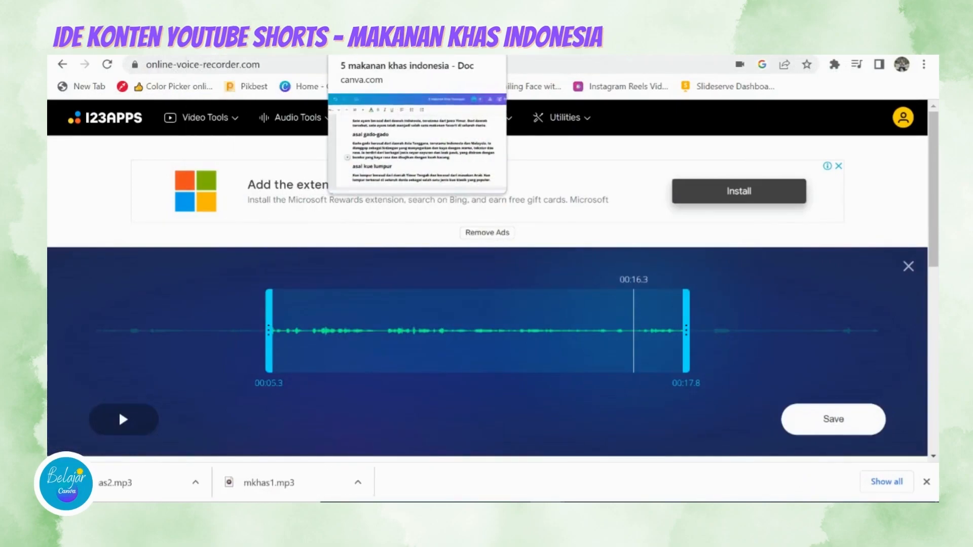
# Step: Switch to the Canva video design and upload the audio files mkhas1 and mkhas2 from the belajar canva music folder
pyautogui.click(228, 44)
pyautogui.click(505, 308)
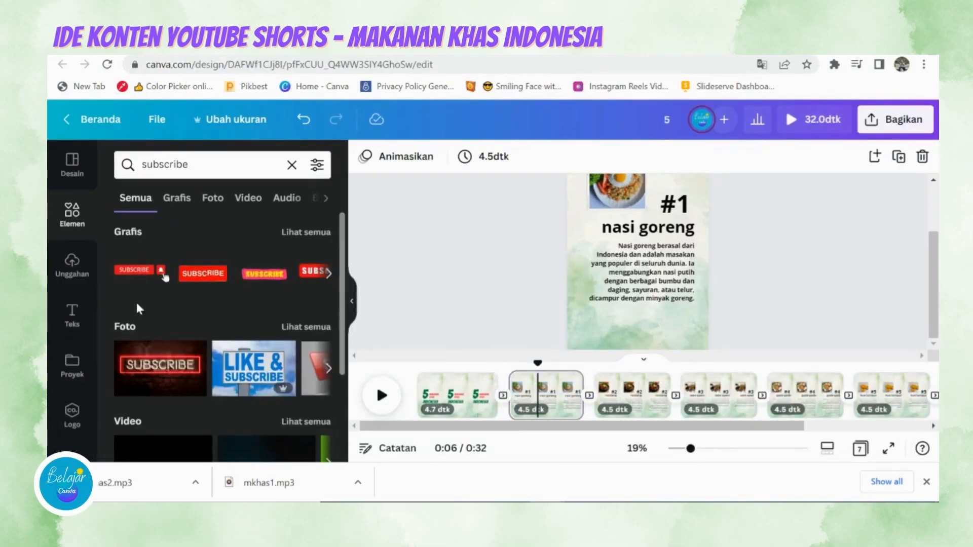
pyautogui.click(72, 276)
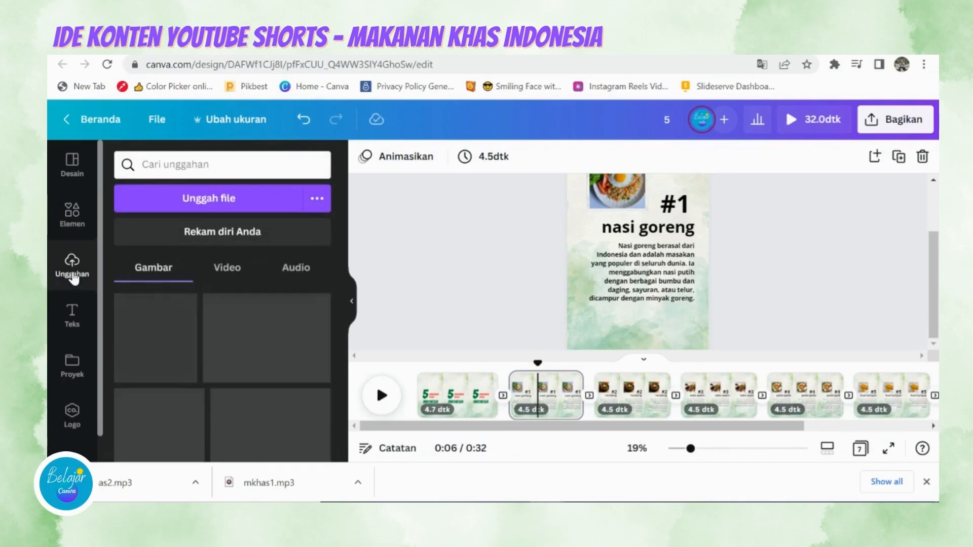
pyautogui.click(215, 202)
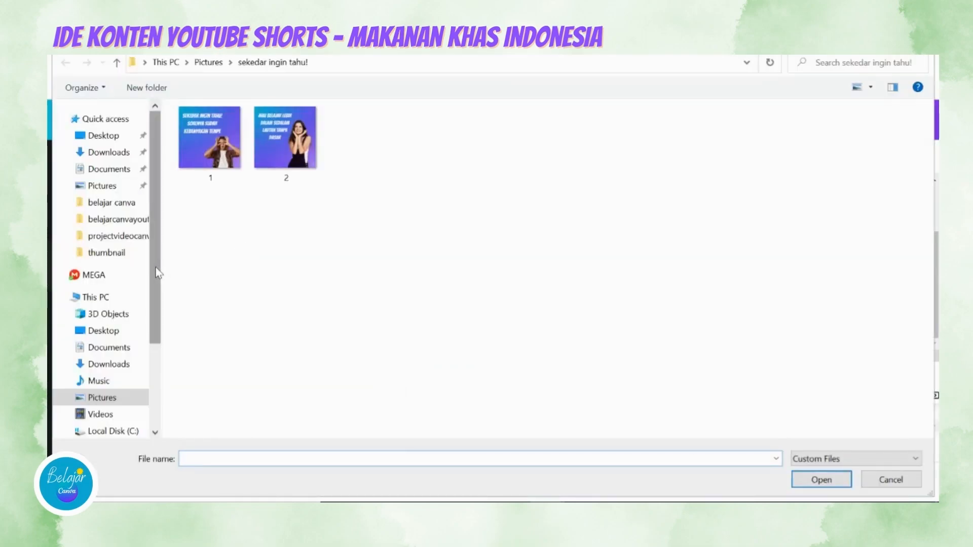
pyautogui.scroll(-1, 159, 274)
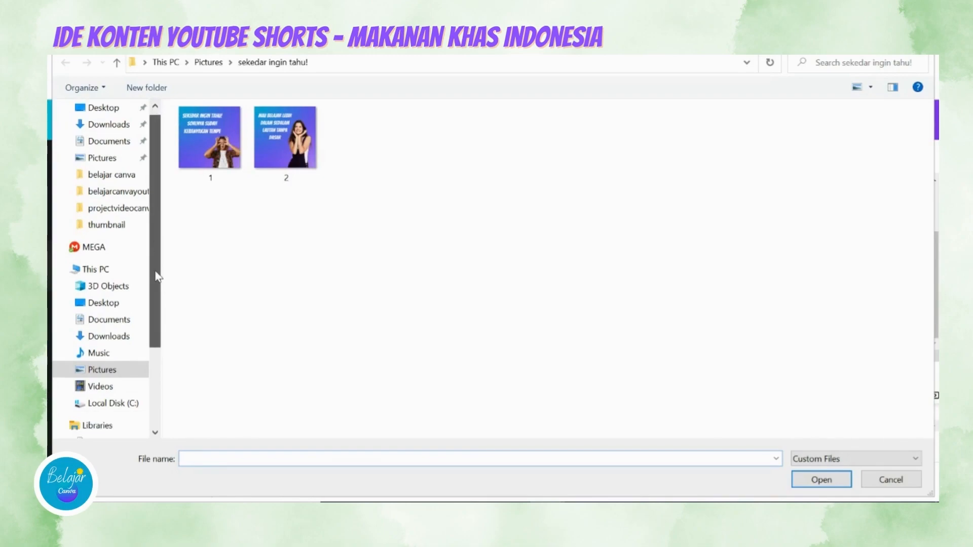
pyautogui.click(118, 352)
pyautogui.doubleClick(208, 131)
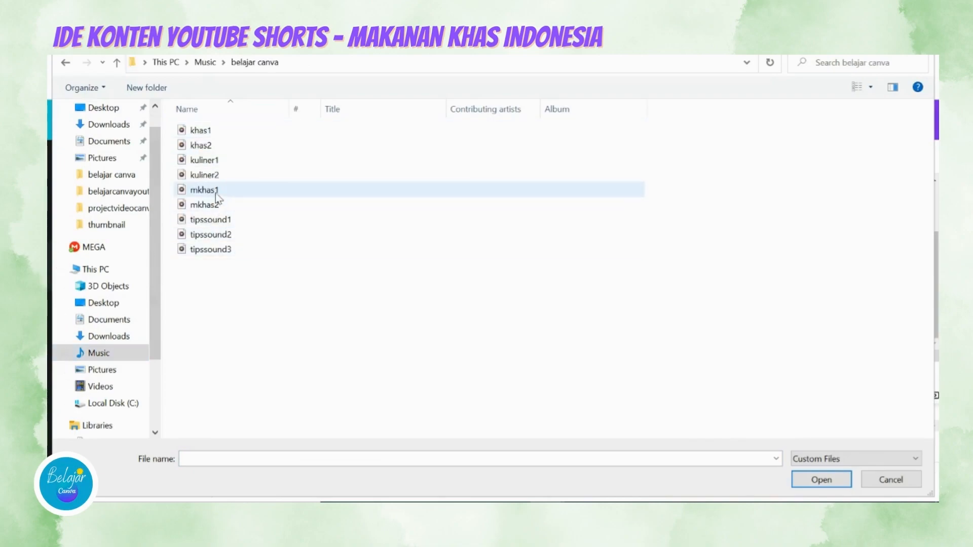
pyautogui.click(235, 197)
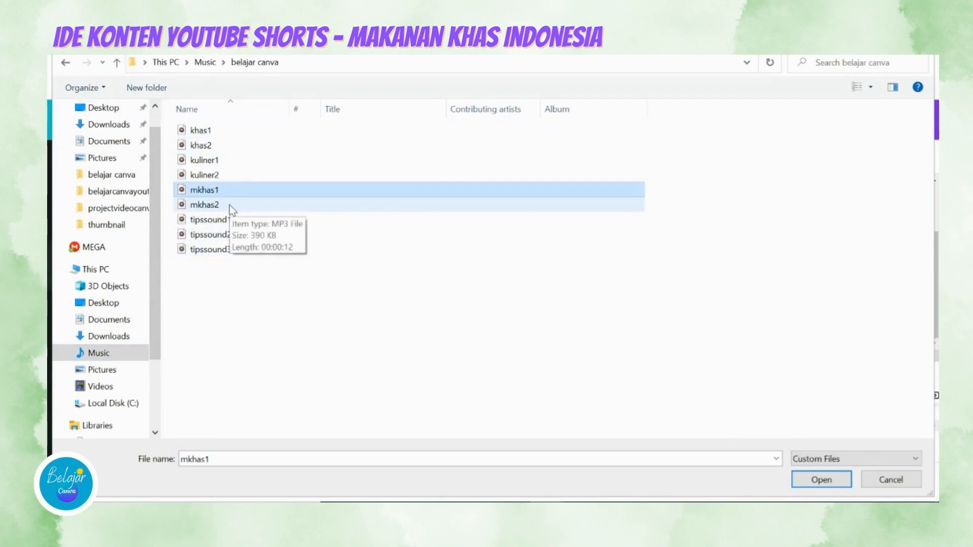
pyautogui.keyDown('ctrl'); pyautogui.click(229, 210); pyautogui.keyUp('ctrl')
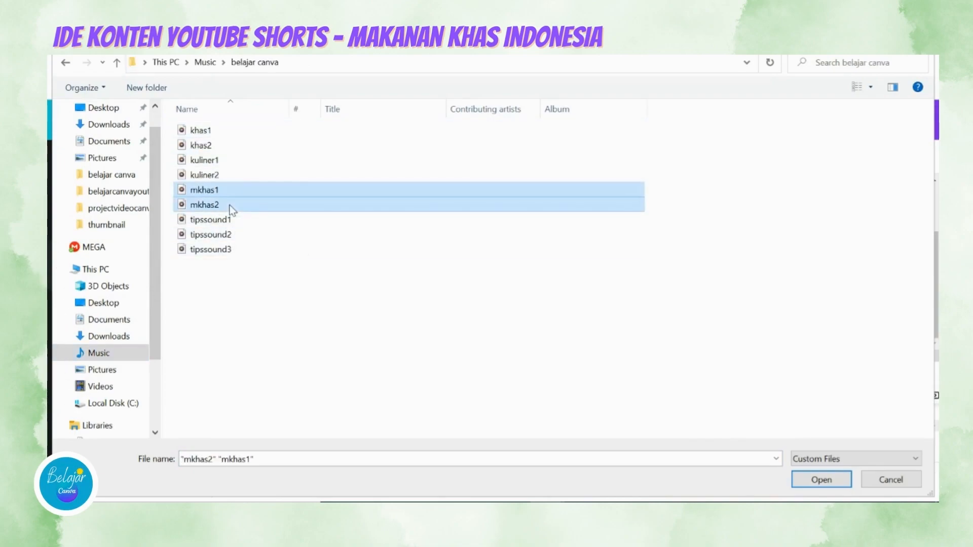
pyautogui.click(821, 480)
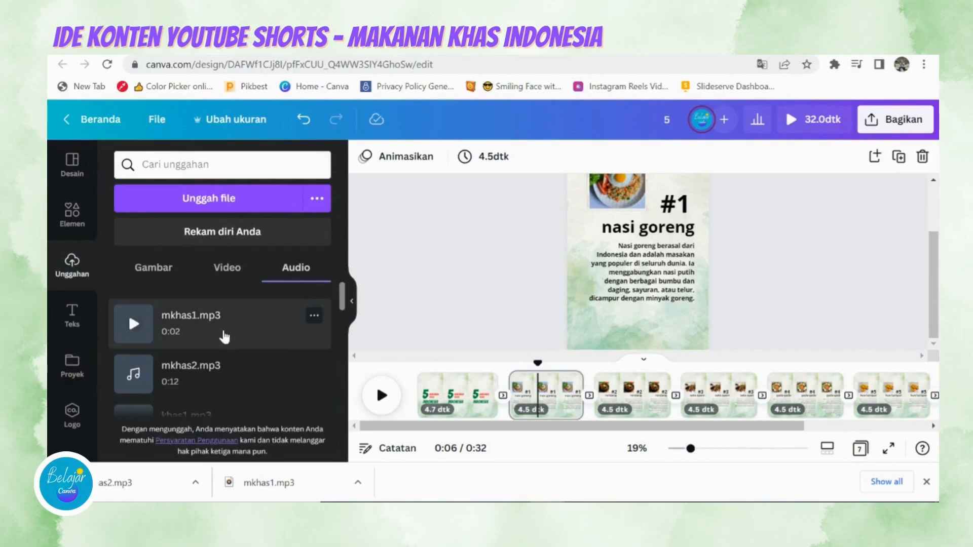
# Step: Place mkhas1.mp3 at the start of the timeline and shorten the opening page to 2.3 seconds to match it
pyautogui.moveTo(180, 329); pyautogui.dragTo(400, 408)
pyautogui.moveTo(471, 430); pyautogui.dragTo(430, 431)
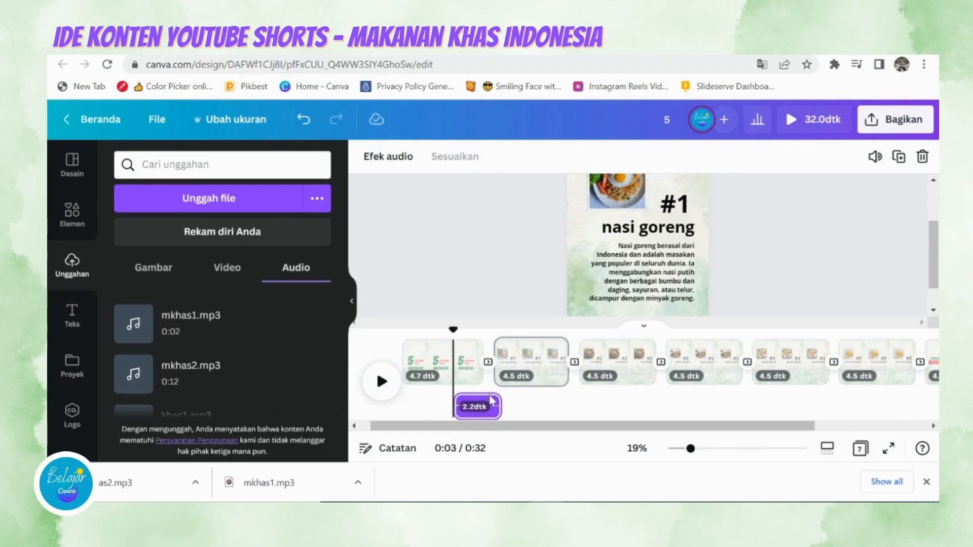
pyautogui.moveTo(490, 402); pyautogui.dragTo(464, 399)
pyautogui.click(490, 379)
pyautogui.moveTo(491, 380); pyautogui.dragTo(453, 380)
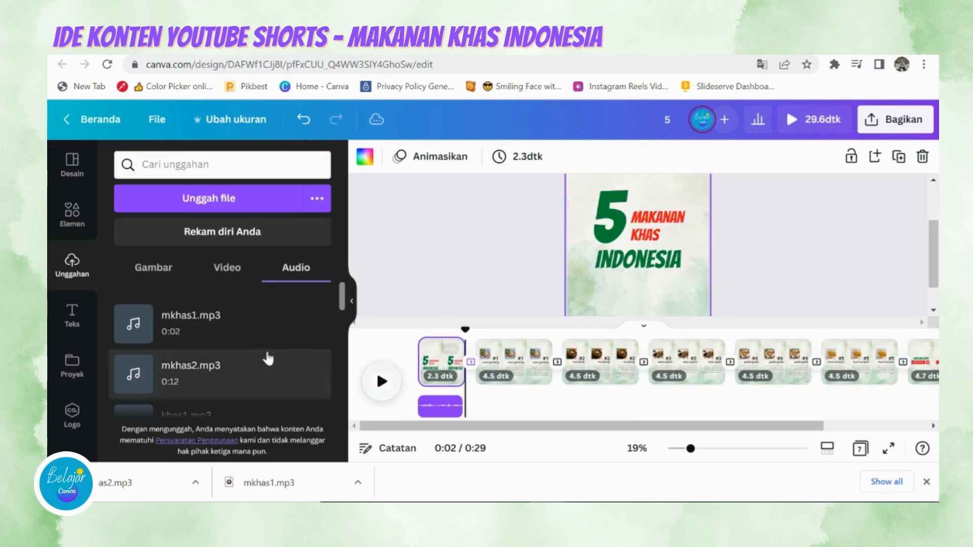
pyautogui.moveTo(199, 335); pyautogui.dragTo(505, 378)
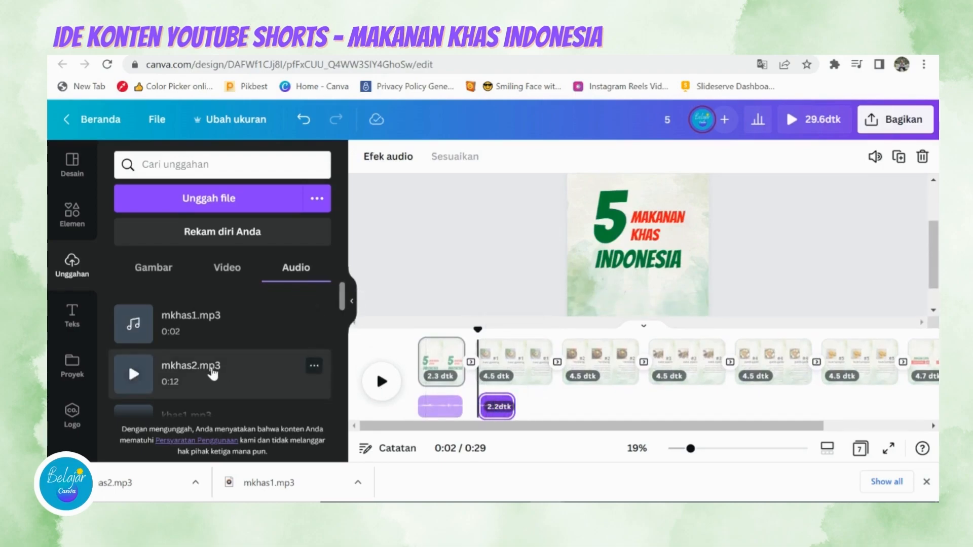
pyautogui.click(492, 415)
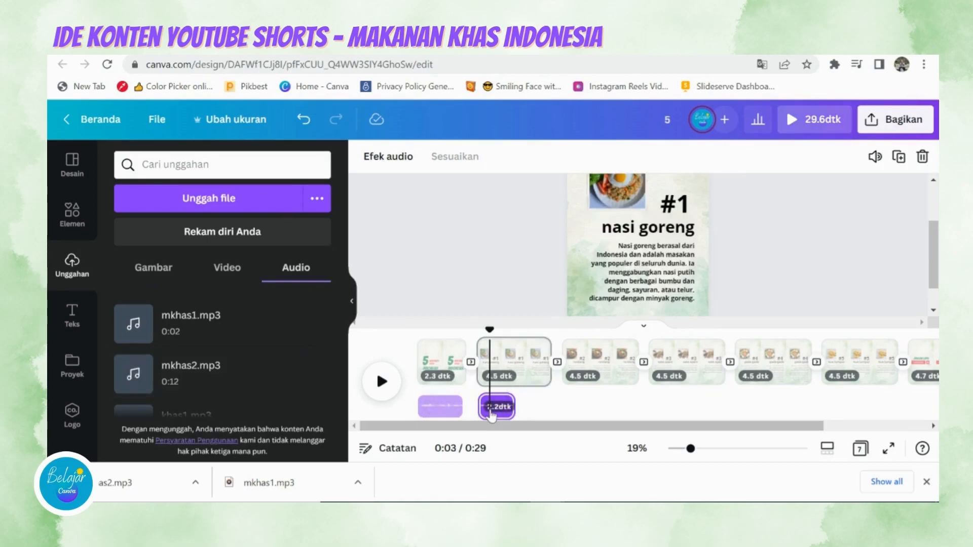
pyautogui.rightClick(491, 414)
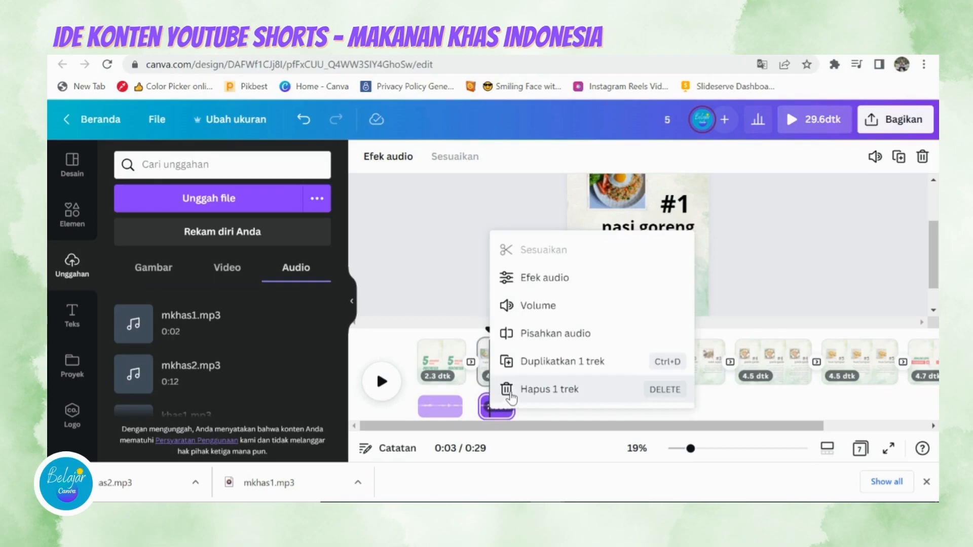
pyautogui.click(511, 397)
# Step: Place mkhas2.mp3 under the #1 nasi goreng page and extend that page to 12.6 seconds to match the audio
pyautogui.moveTo(184, 373); pyautogui.dragTo(477, 384)
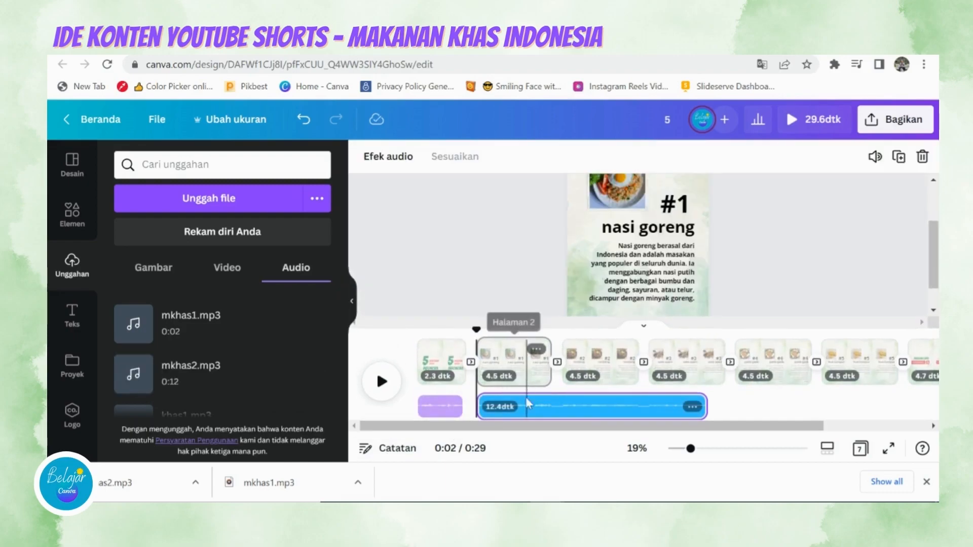
pyautogui.moveTo(543, 378); pyautogui.dragTo(678, 375)
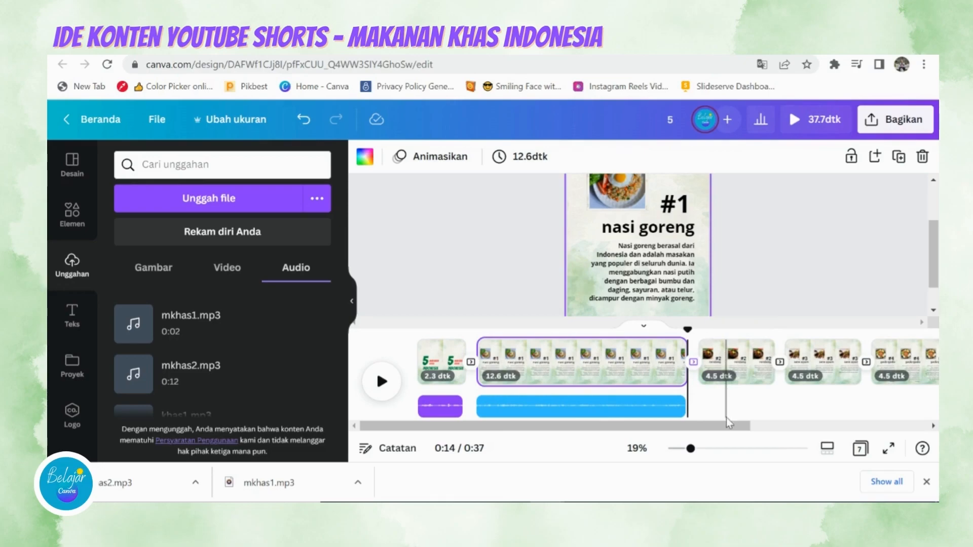
pyautogui.moveTo(730, 426); pyautogui.dragTo(594, 455)
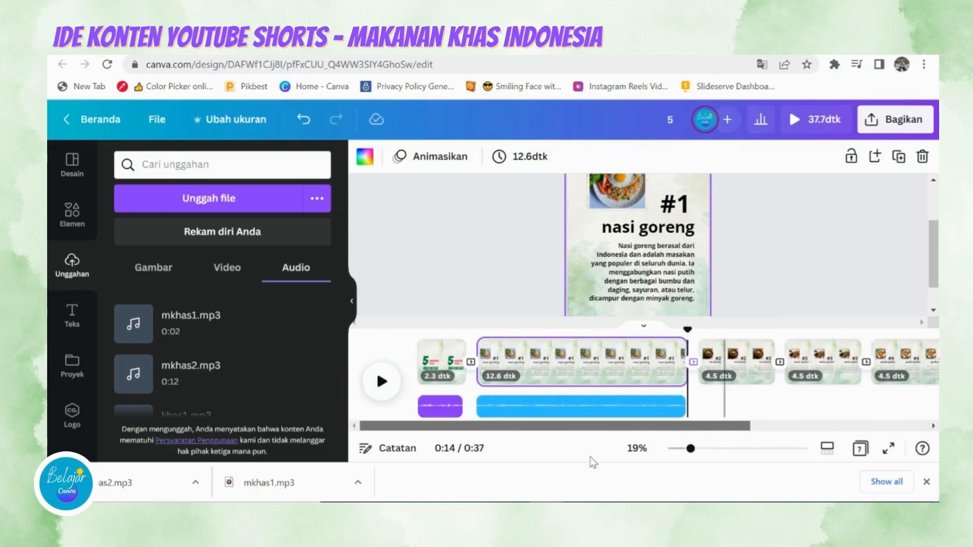
# Step: Preview the nasi goreng page in full screen, then return to the editor
pyautogui.click(888, 449)
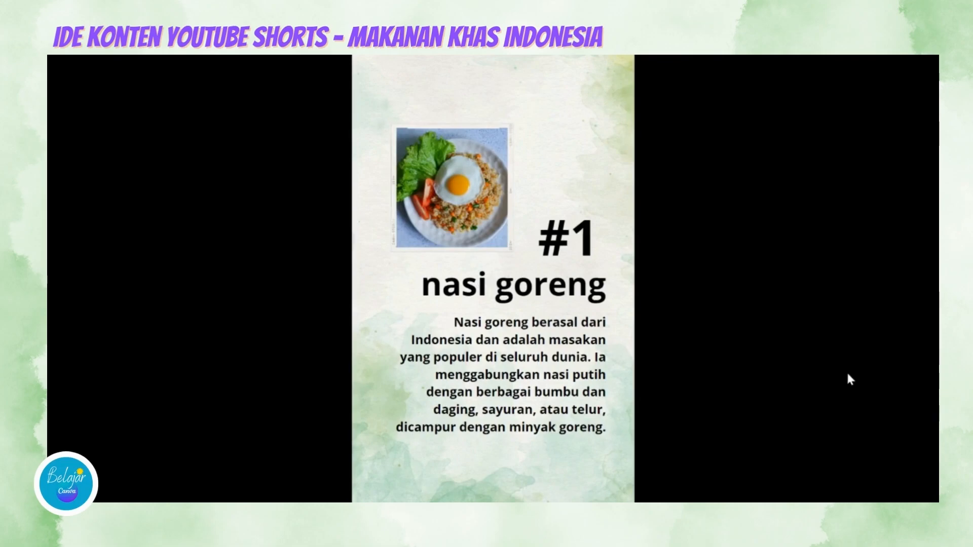
pyautogui.press('Escape')
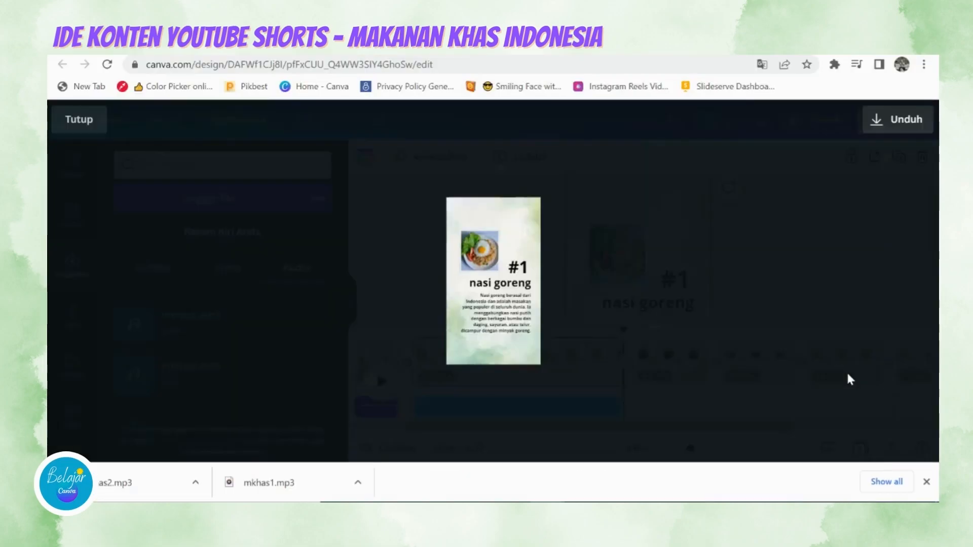
pyautogui.click(80, 120)
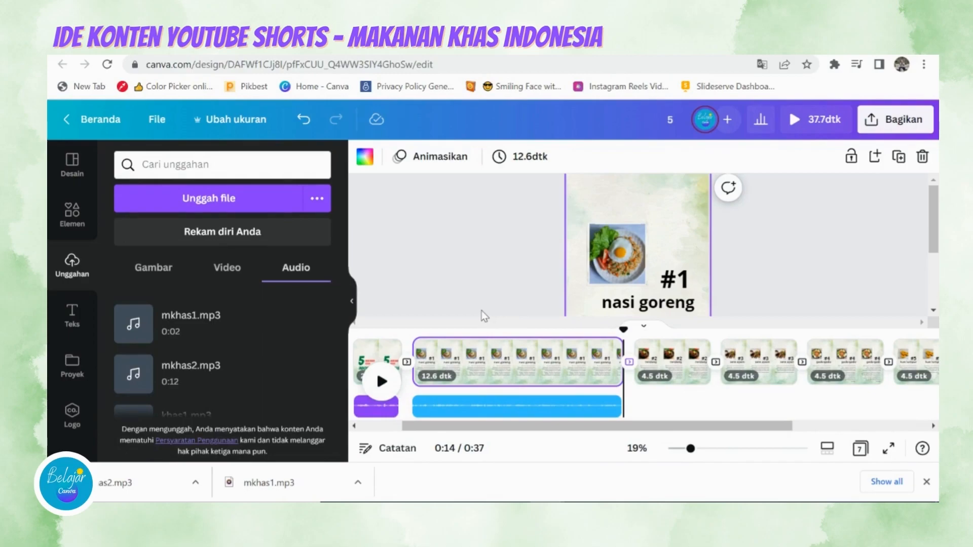
# Step: Rename the design as shorts kuliner
pyautogui.click(158, 122)
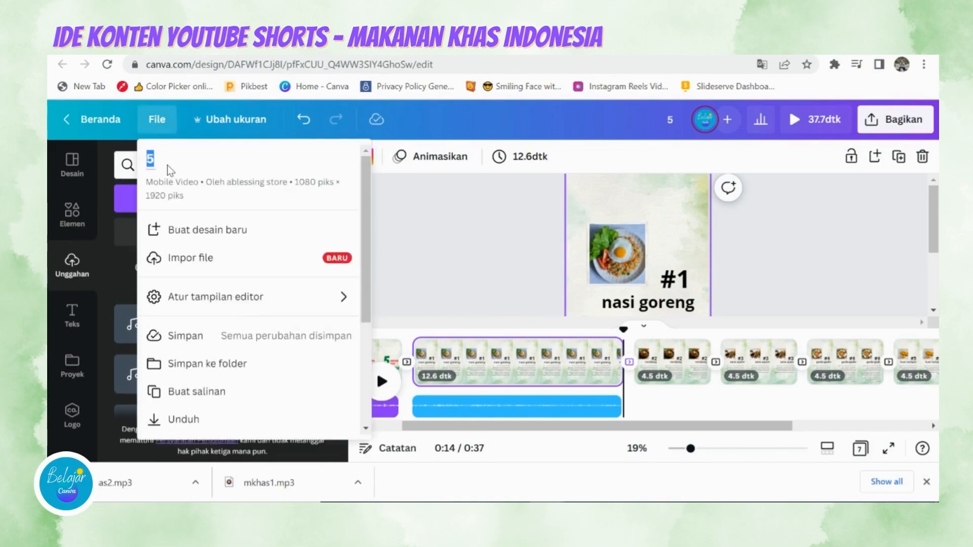
pyautogui.write('shorts kuliner')
pyautogui.scroll(-5, 181, 244)
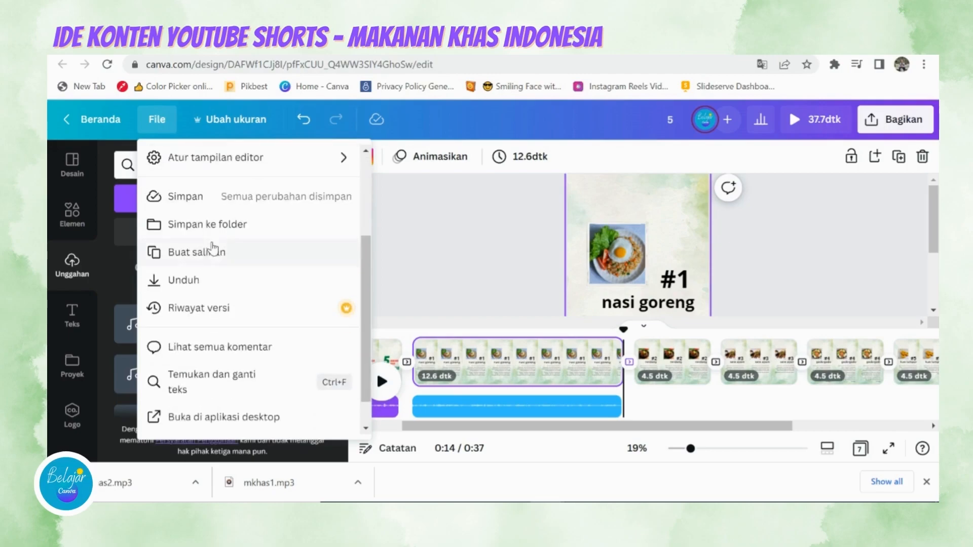
pyautogui.click(152, 120)
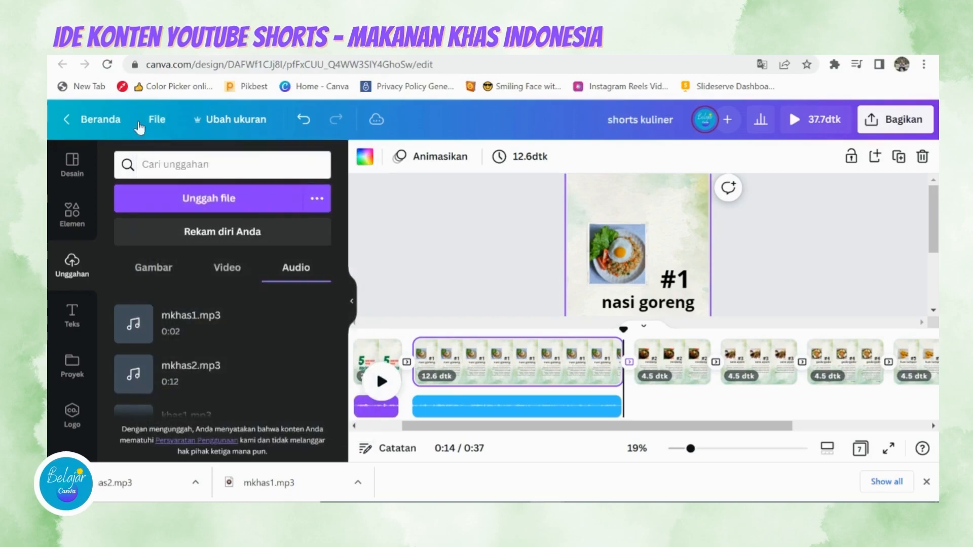
# Step: Download all 7 pages as a 1080p MP4 video, saving it as shorts kuliner in the videoyoutube folder under Videos
pyautogui.click(151, 120)
pyautogui.scroll(-6, 227, 230)
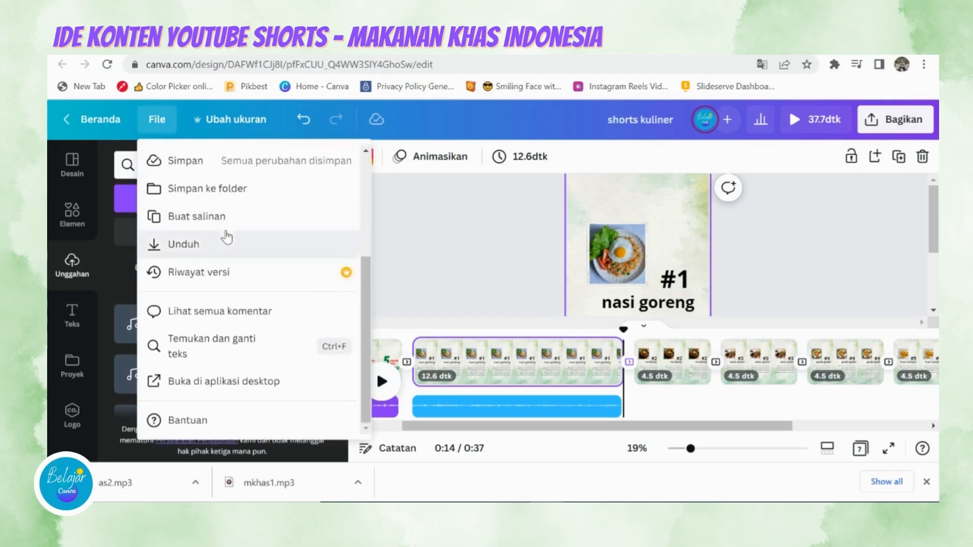
pyautogui.click(223, 250)
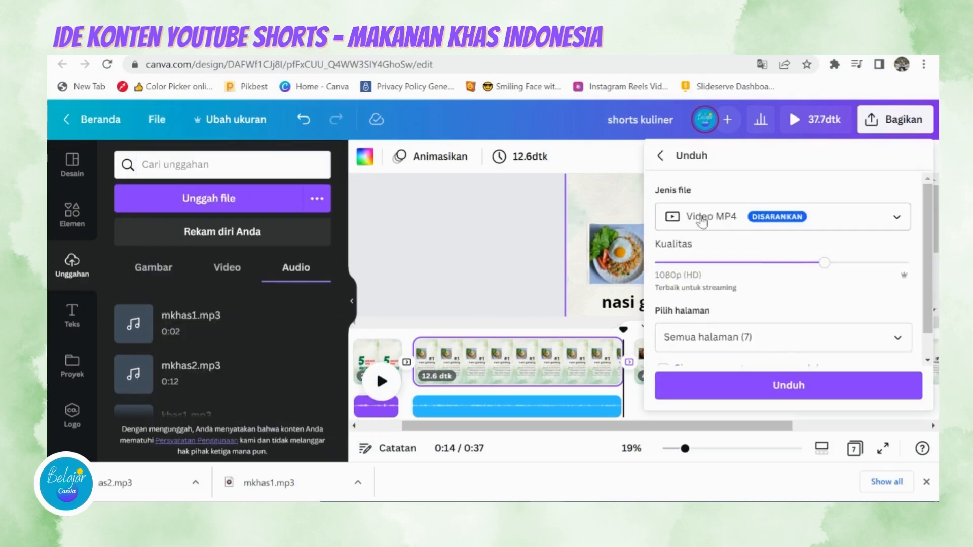
pyautogui.scroll(-1, 748, 229)
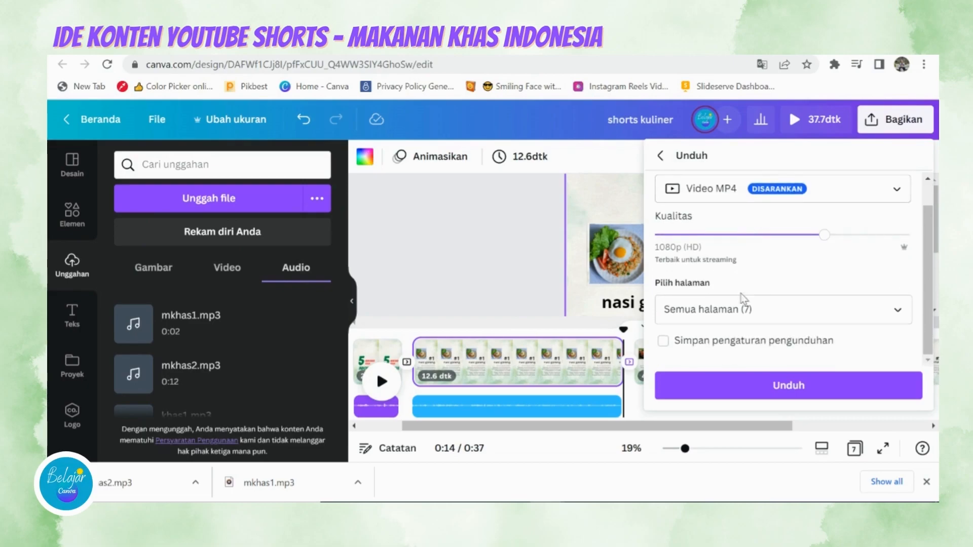
pyautogui.click(793, 386)
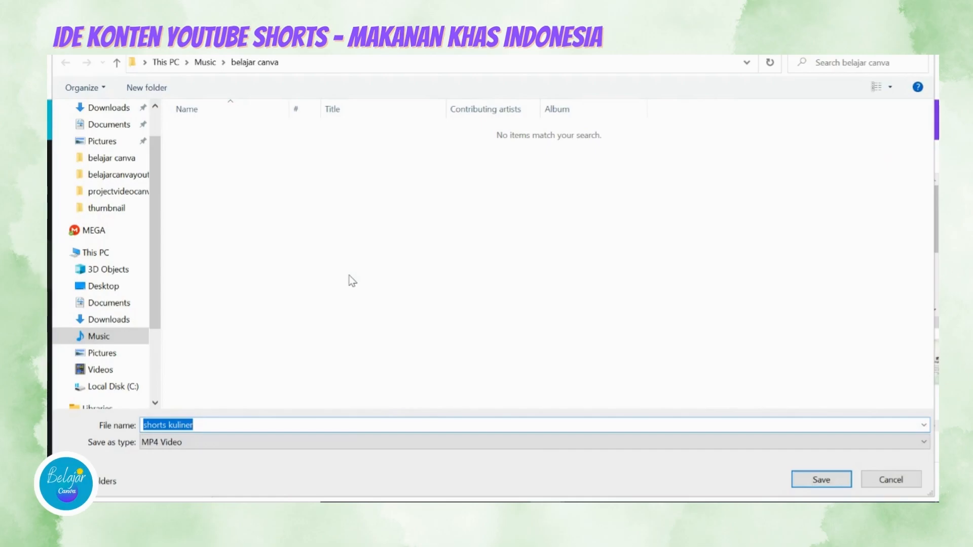
pyautogui.scroll(-1, 158, 245)
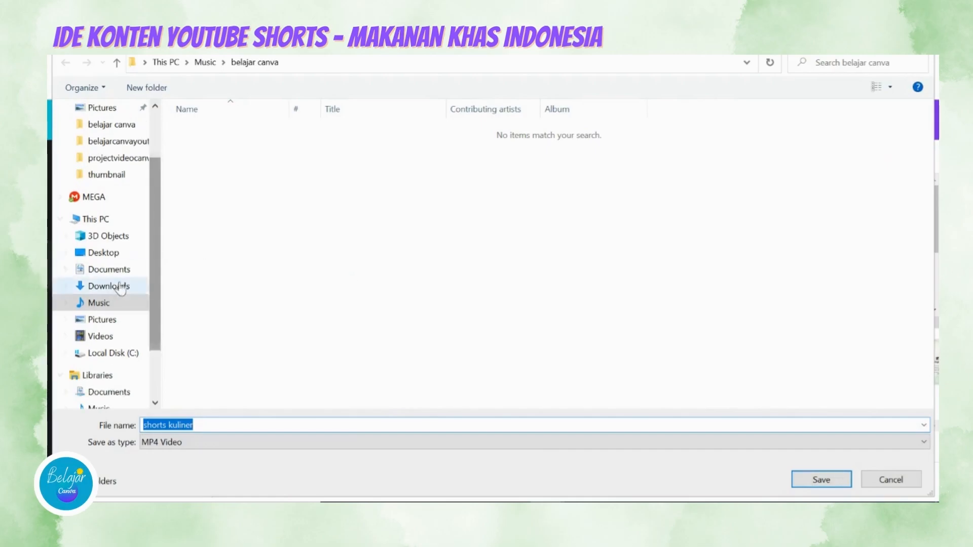
pyautogui.click(94, 337)
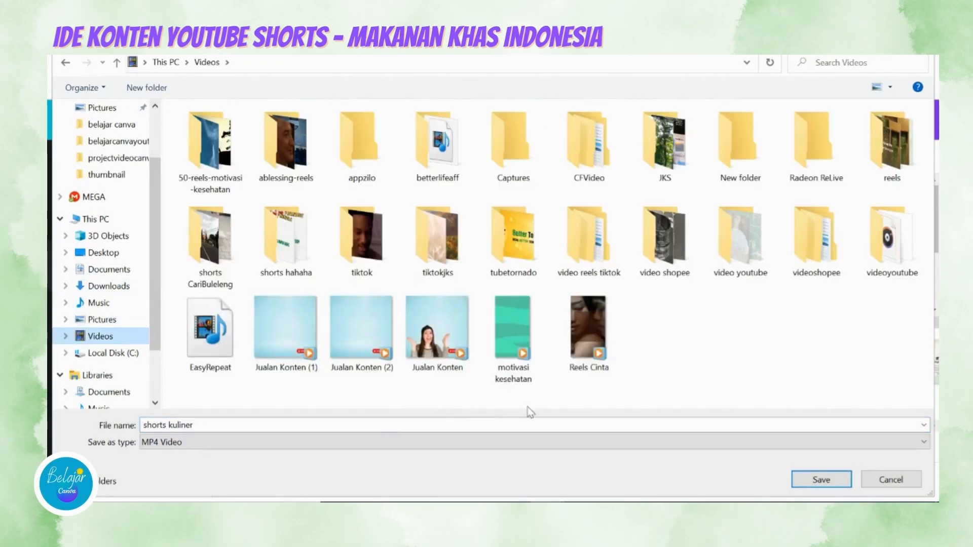
pyautogui.doubleClick(895, 238)
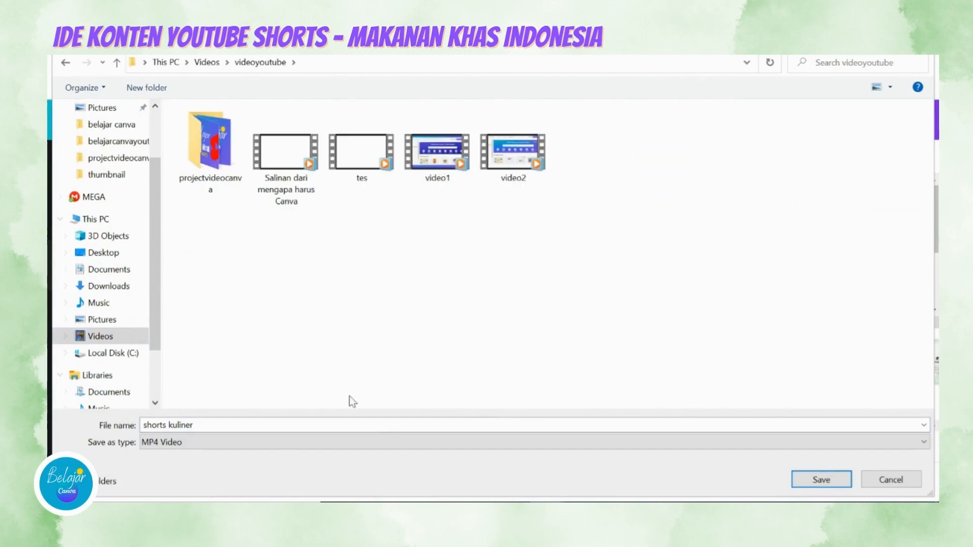
pyautogui.click(821, 481)
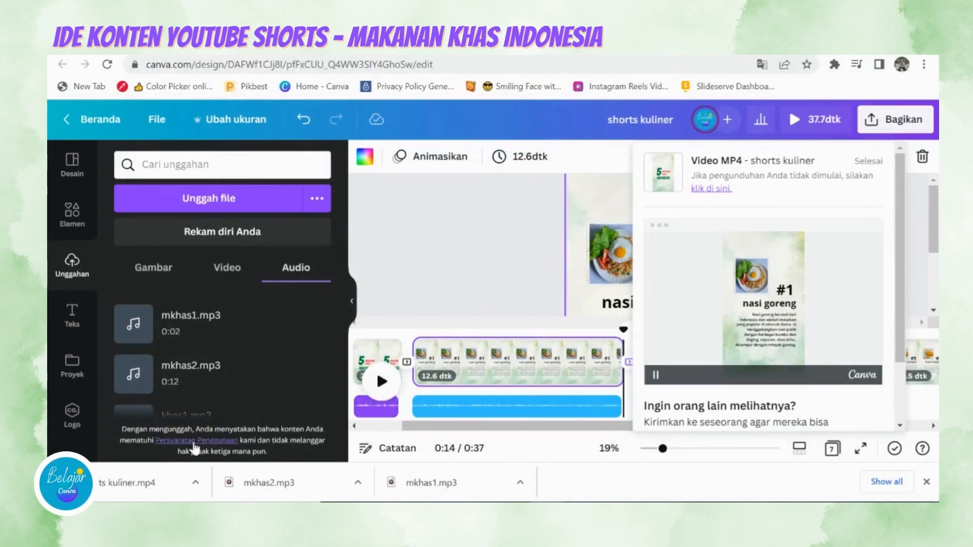
# Step: Play the downloaded shorts kuliner video in full screen to check its voice-overs and page timing
pyautogui.click(141, 483)
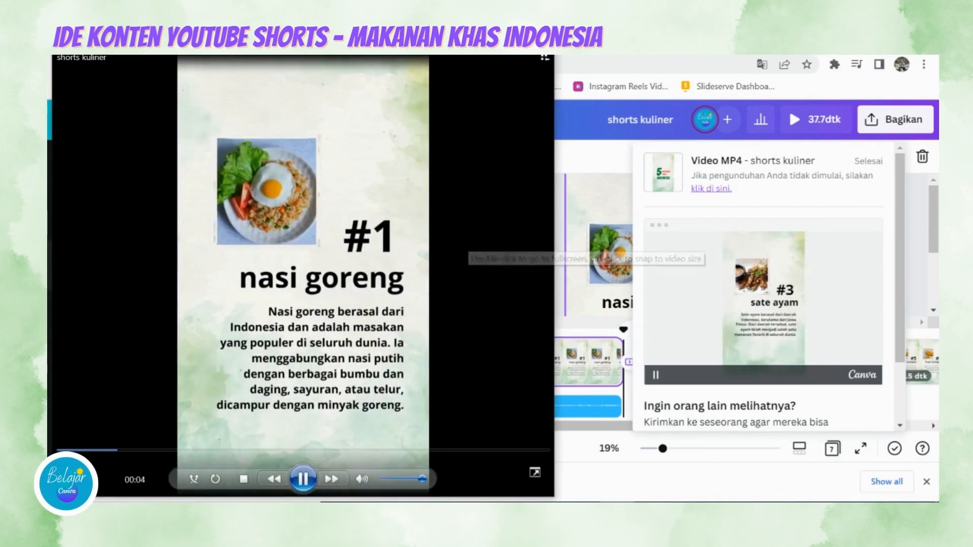
pyautogui.doubleClick(462, 212)
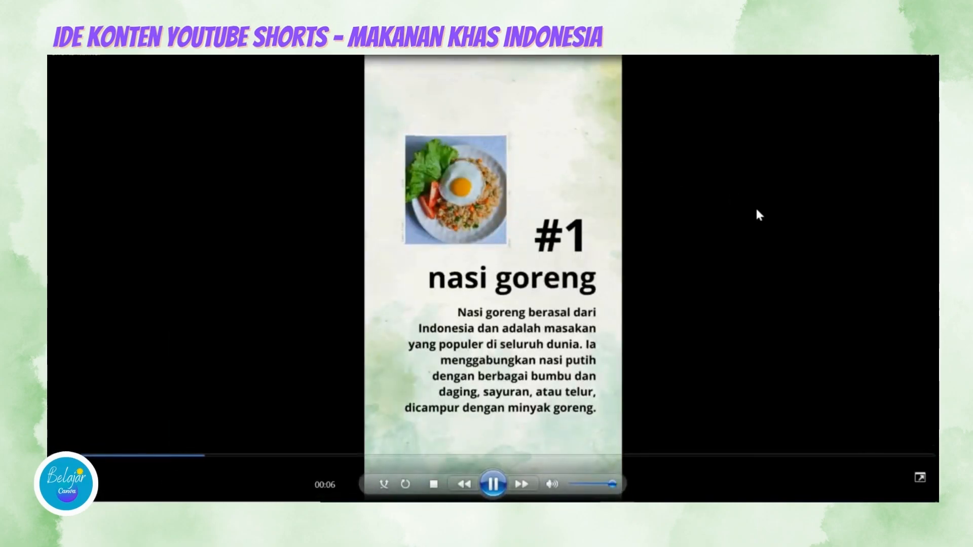